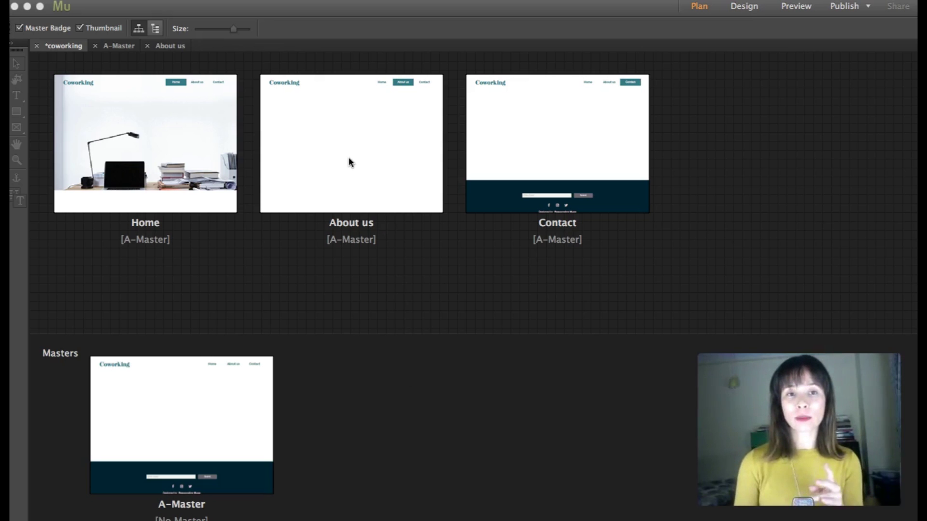
- Open the About us page for editing and place a Lightbox slideshow widget in its empty content area
double_click(344, 169)
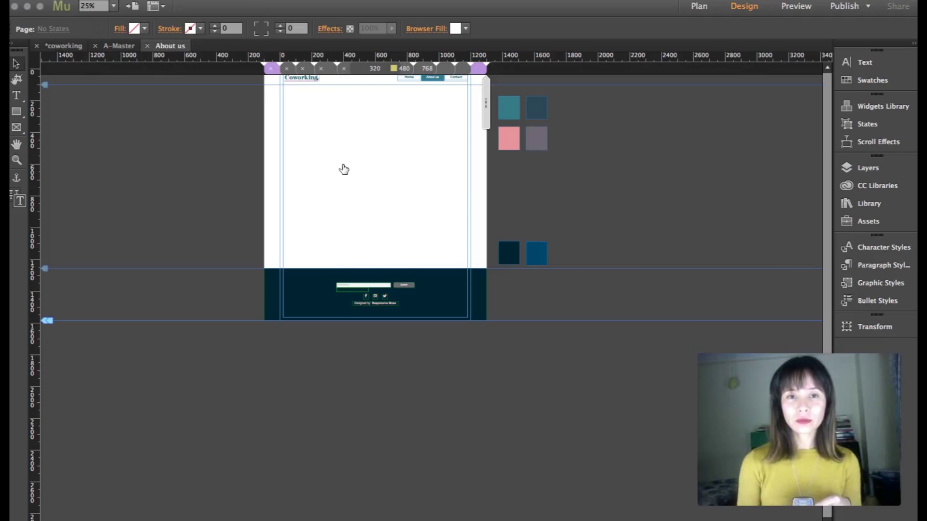
left_click(865, 110)
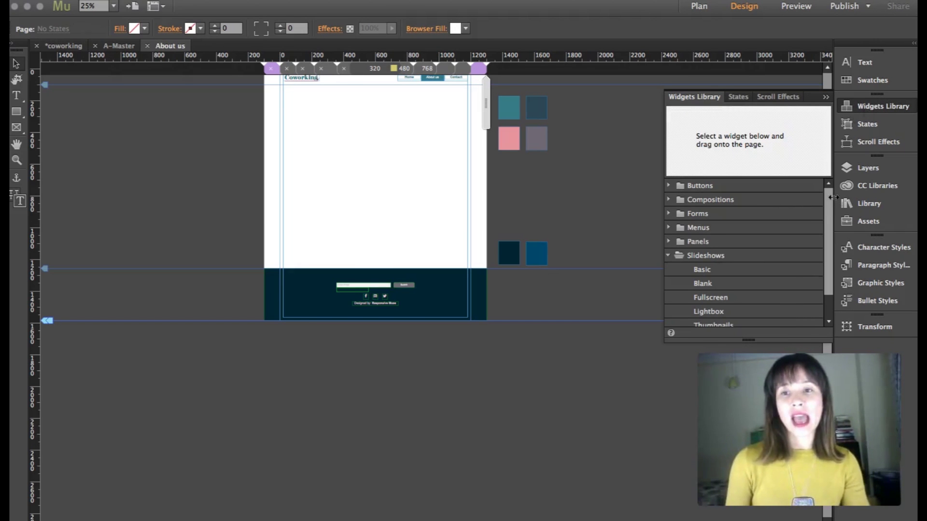
scroll(825, 273, "down", 2)
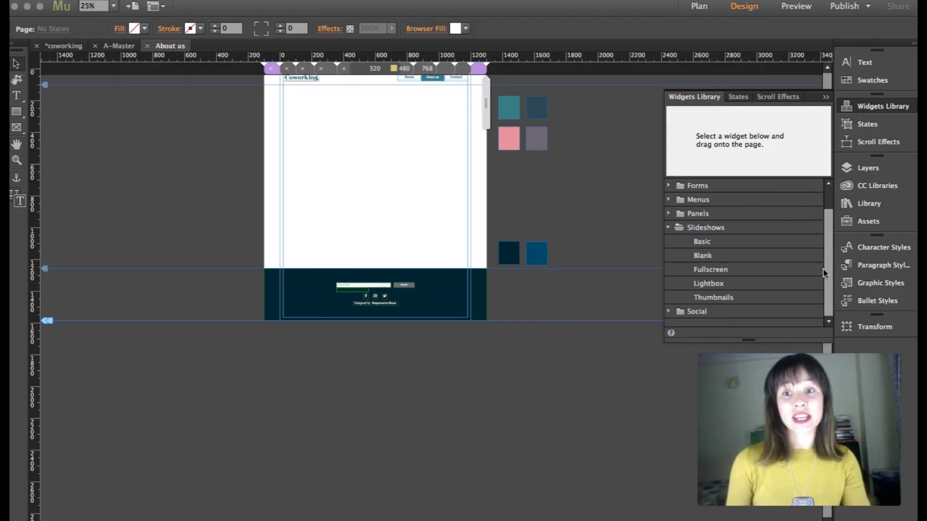
left_click(711, 284)
left_click_drag(713, 288, 332, 122)
left_click(287, 195)
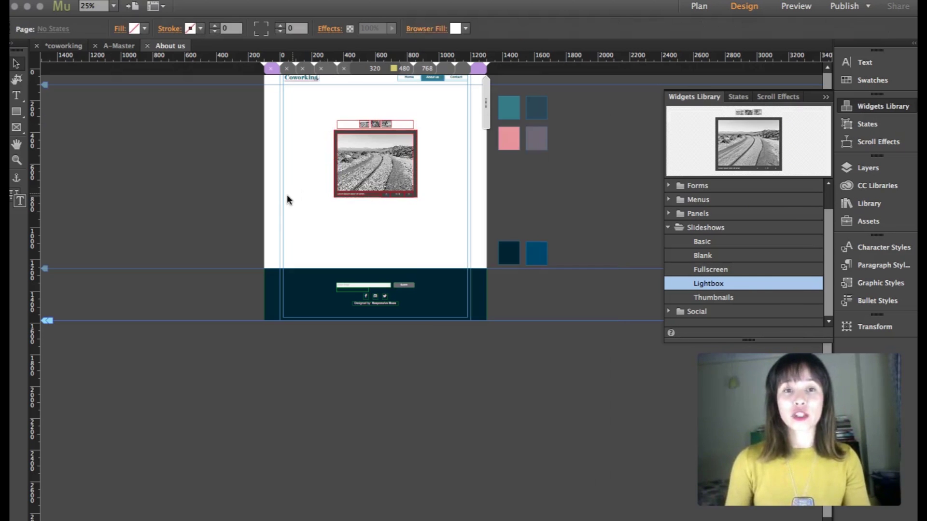
left_click(826, 96)
- Move the slideshow's hero container off the page into the empty area to its left, at X -665, Y 387
left_click(16, 160)
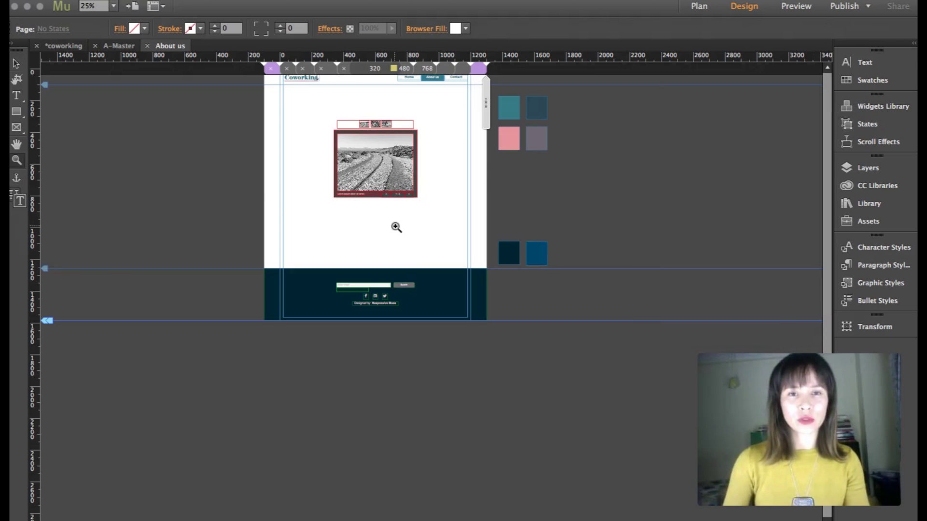
left_click(396, 226)
left_click(516, 256)
scroll(435, 289, "right", 5)
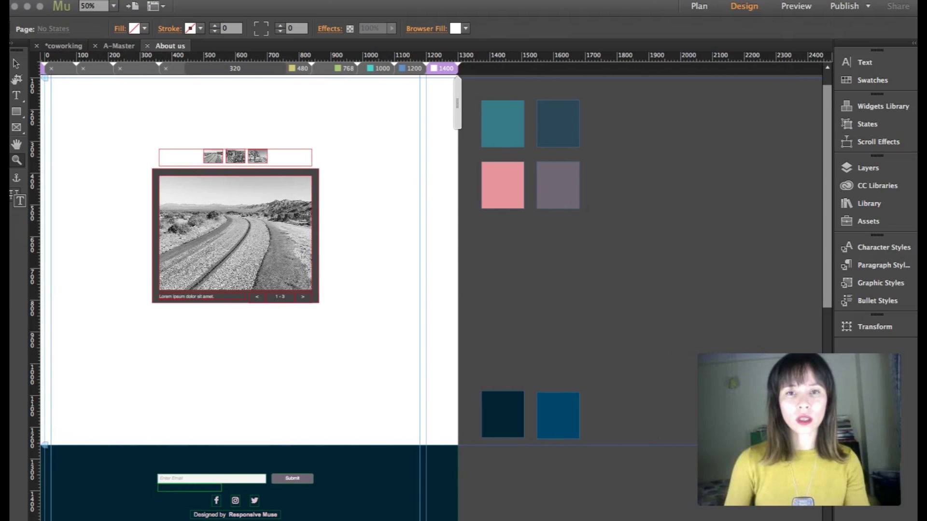
left_click(18, 64)
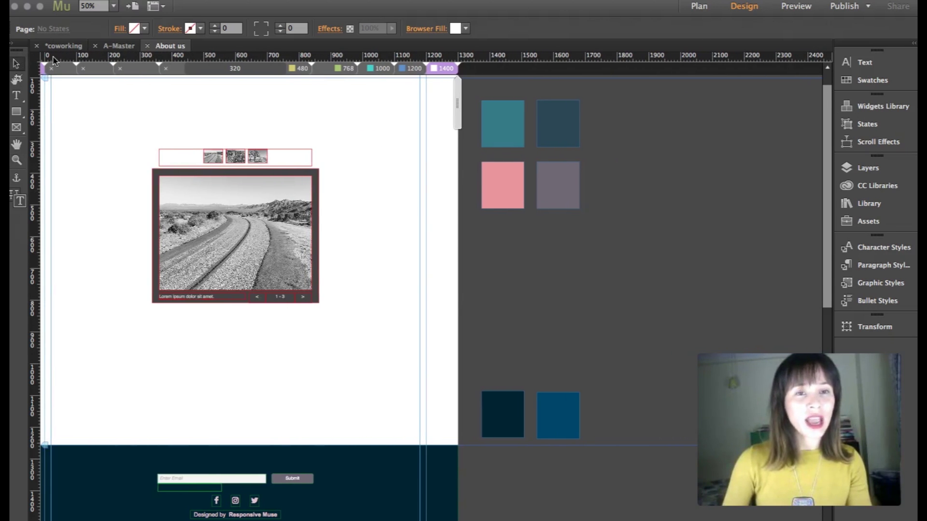
left_click(295, 154)
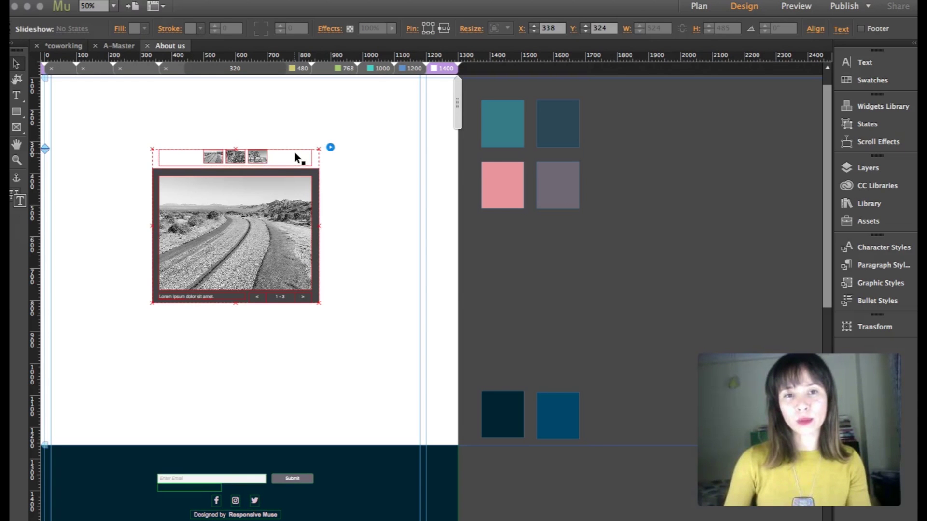
left_click(295, 154)
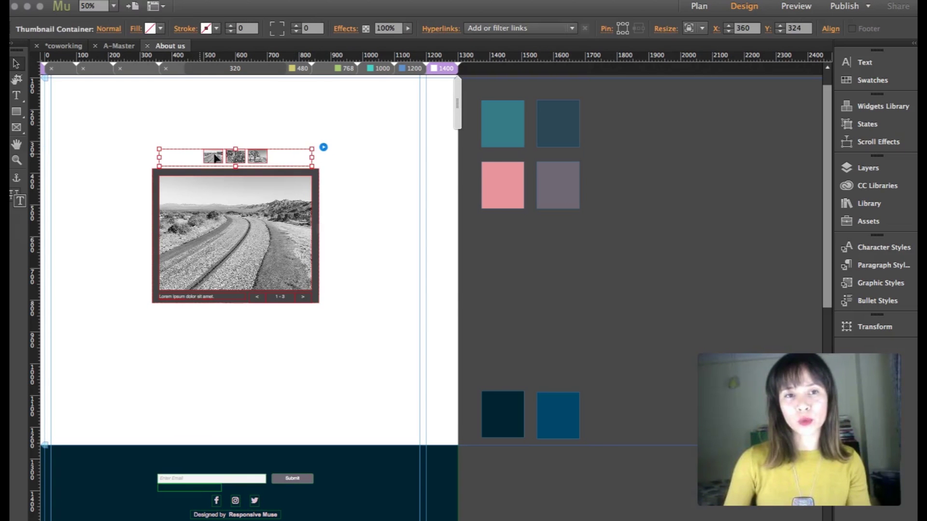
left_click(246, 192)
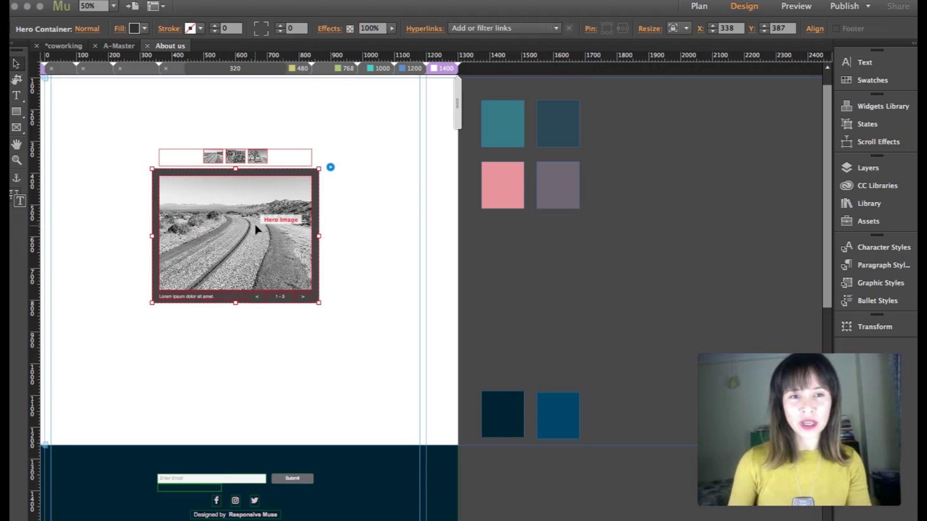
scroll(435, 285, "left", 10)
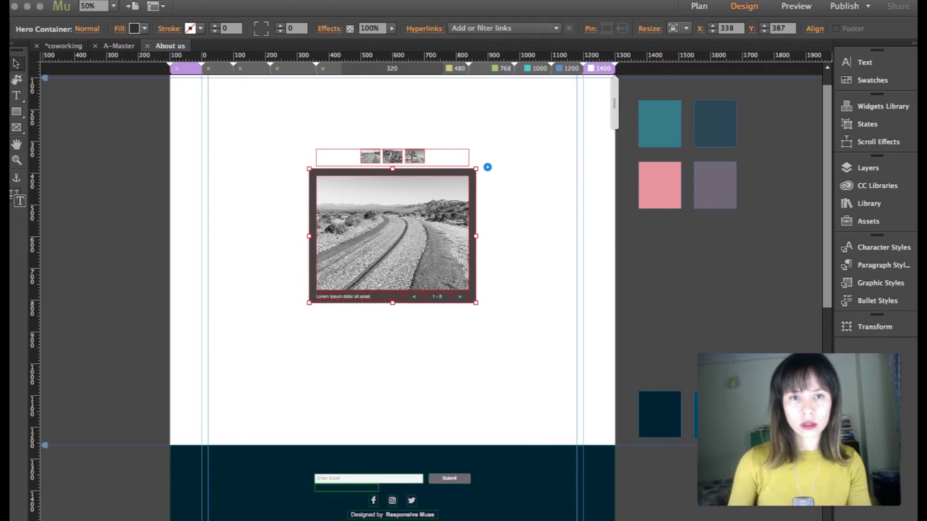
left_click_drag(552, 249, 233, 250)
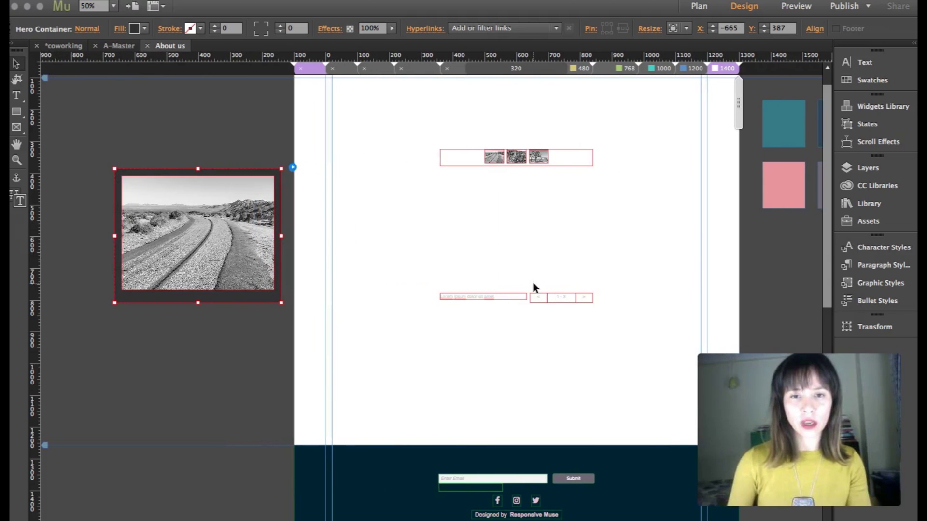
- Delete the slideshow's caption and image counter left behind on the page
left_click(496, 295)
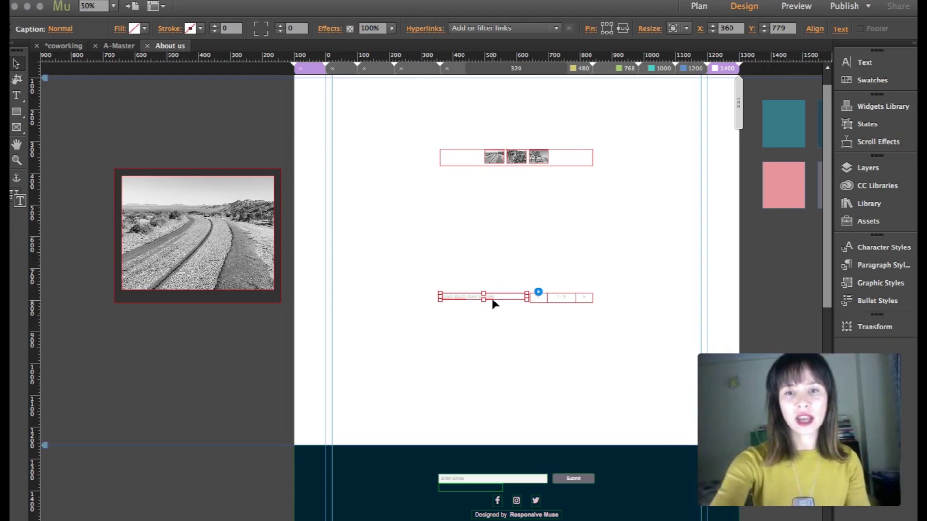
left_click(493, 303)
left_click(569, 301)
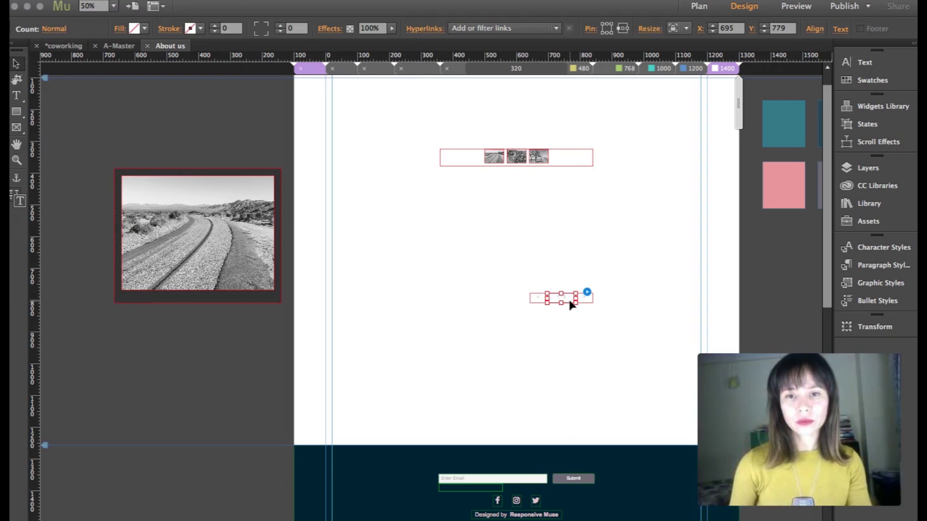
left_click(561, 303)
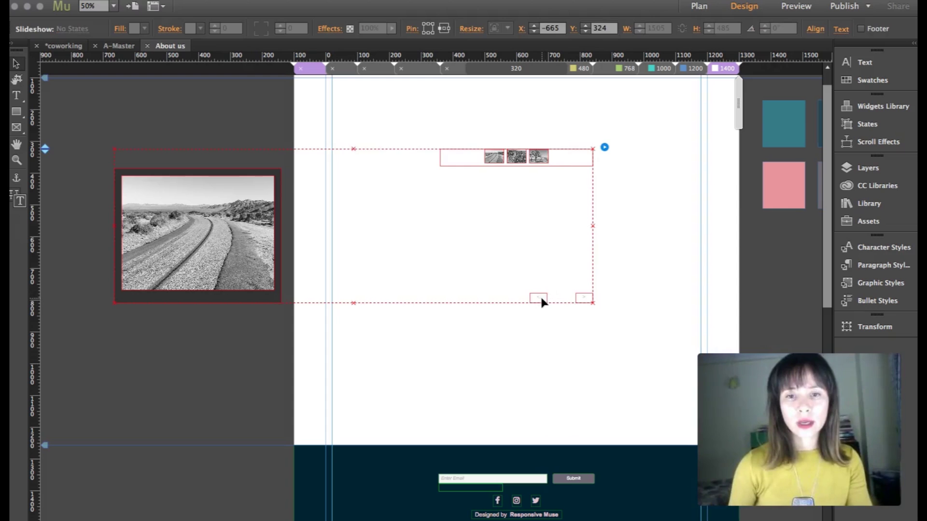
- Place the slideshow's previous arrow against the hero container's left edge and the next arrow against its right edge, both vertically centred
left_click(539, 298)
left_click_drag(538, 297, 106, 235)
left_click(583, 300)
left_click_drag(583, 300, 293, 242)
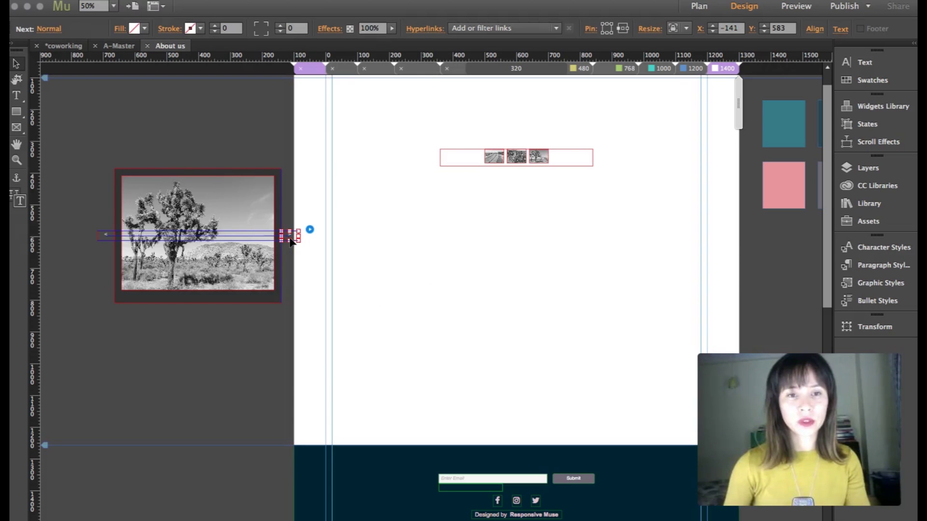
- Select the hero container with both arrows and move them together farther away from the page, to X -855, Y 367
left_click(218, 267)
left_click(219, 267)
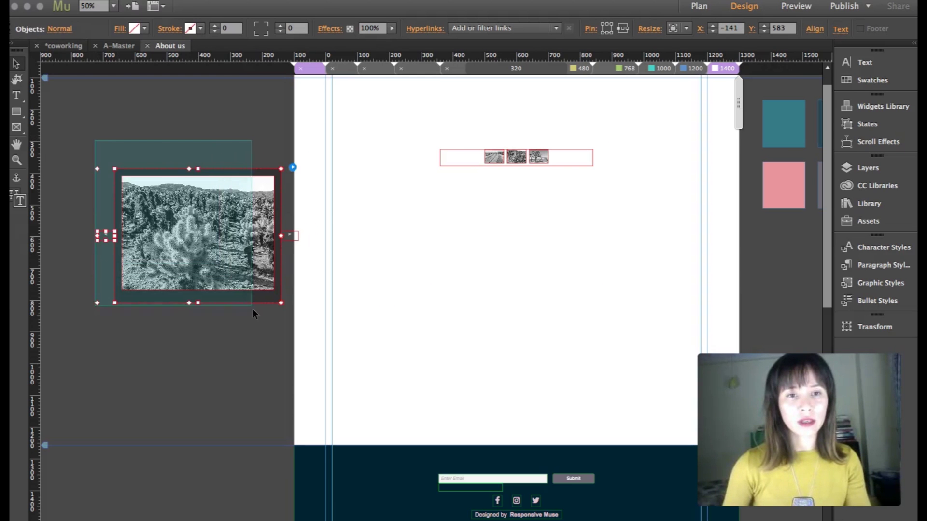
left_click(286, 235)
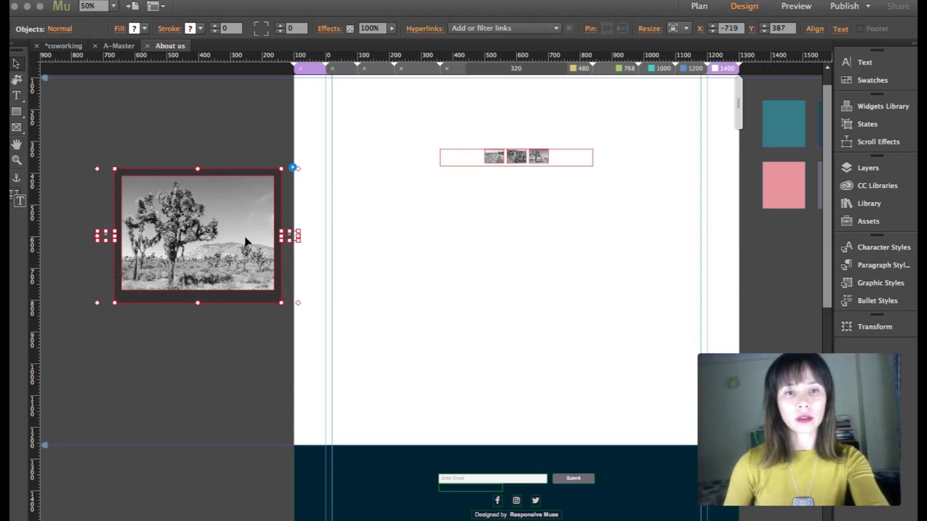
left_click_drag(215, 235, 172, 229)
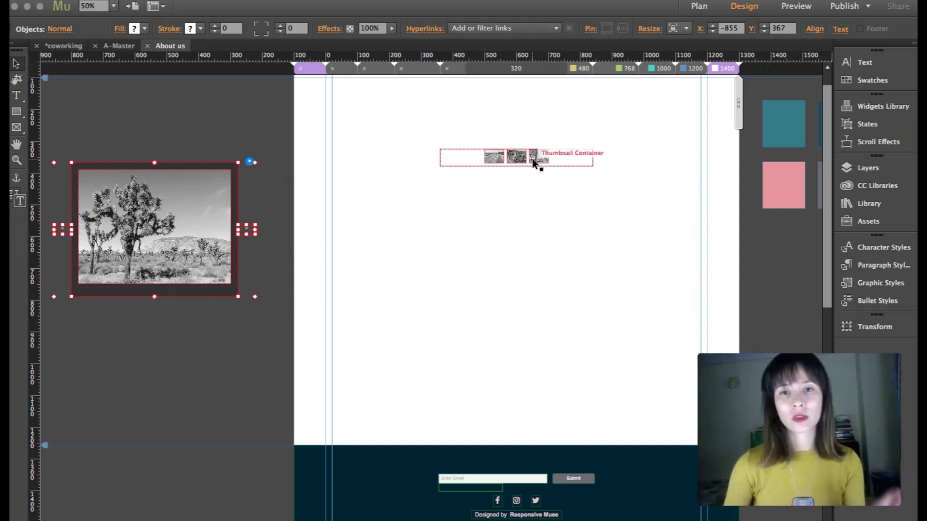
- Turn the slideshow's option to show widget parts while editing off and back on
left_click(534, 157)
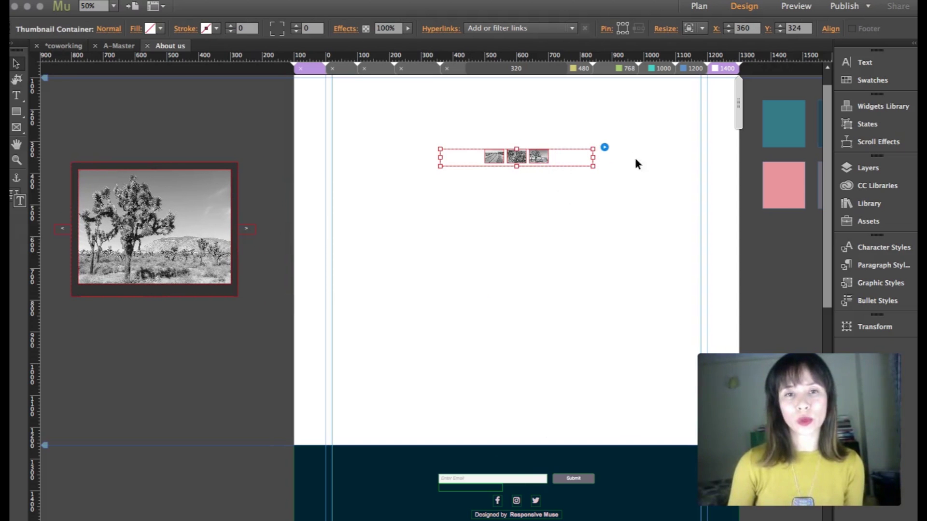
left_click(604, 147)
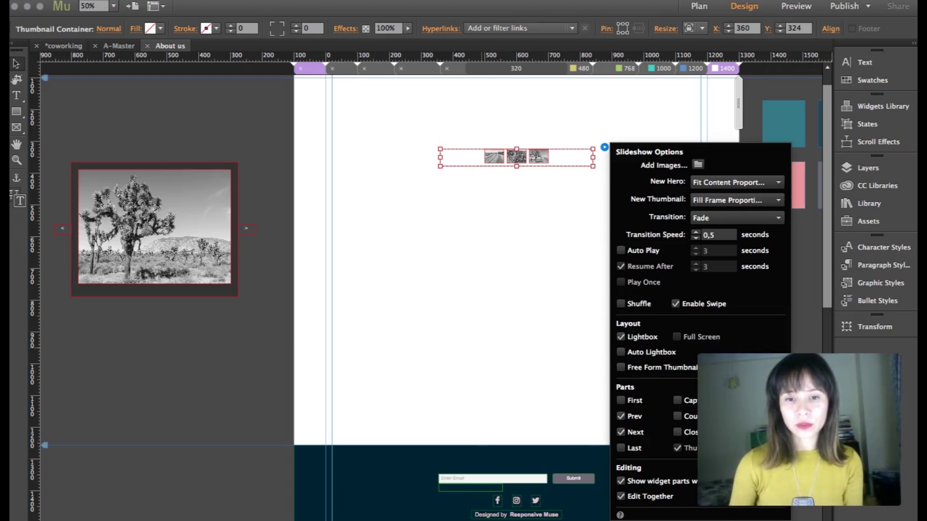
left_click(466, 437)
scroll(468, 439, "right", 5)
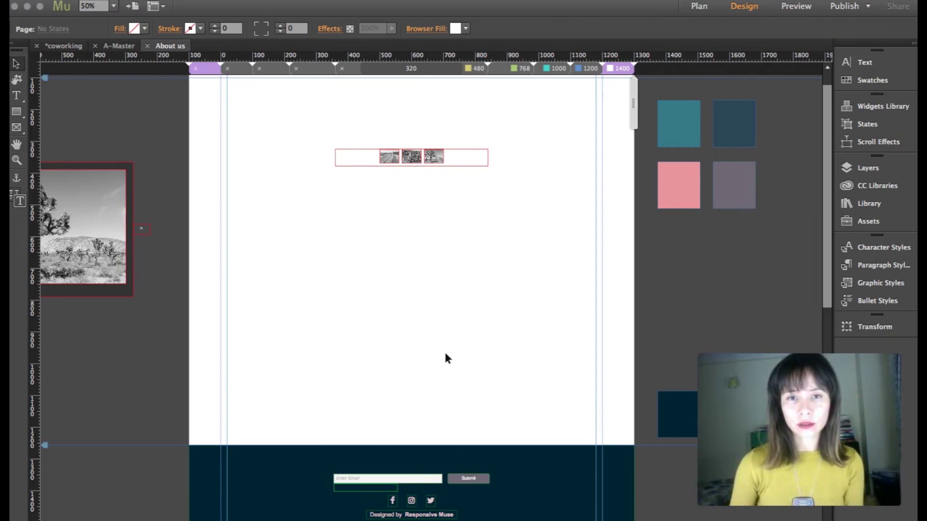
left_click(446, 163)
left_click(499, 147)
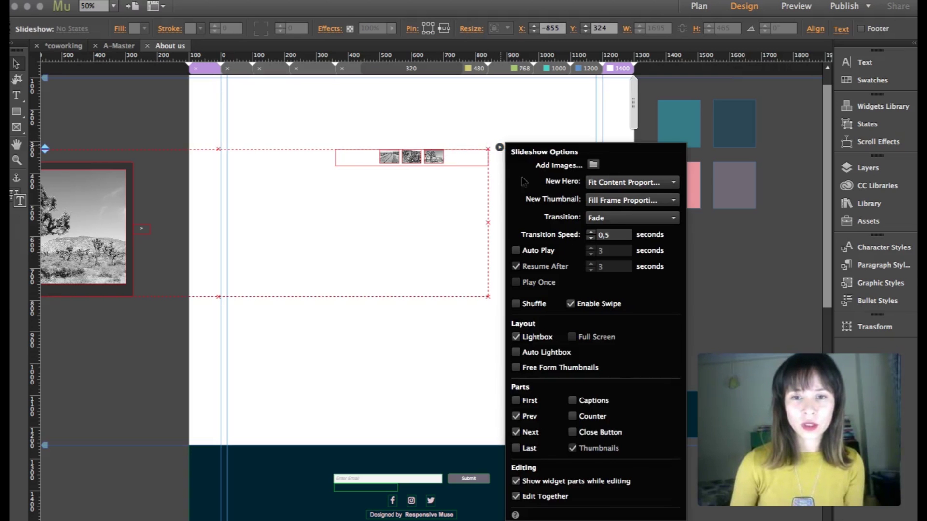
left_click(516, 482)
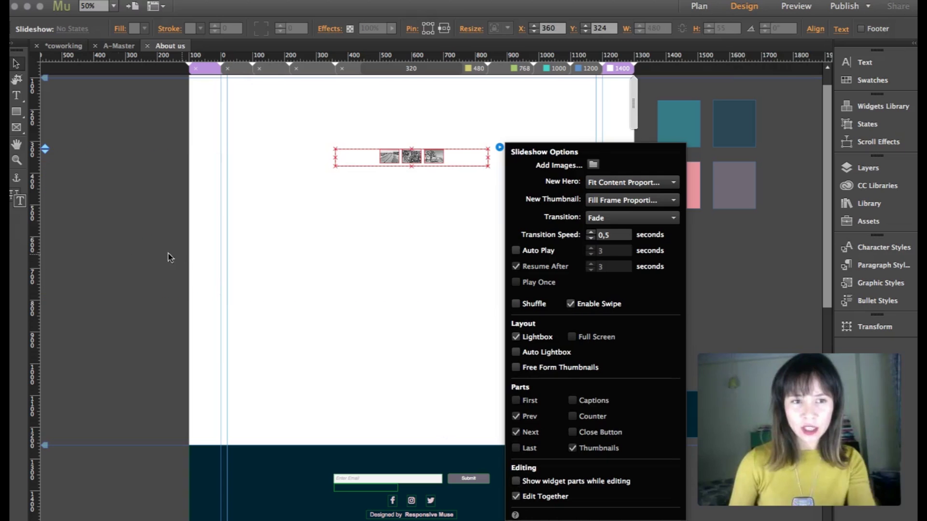
left_click(516, 482)
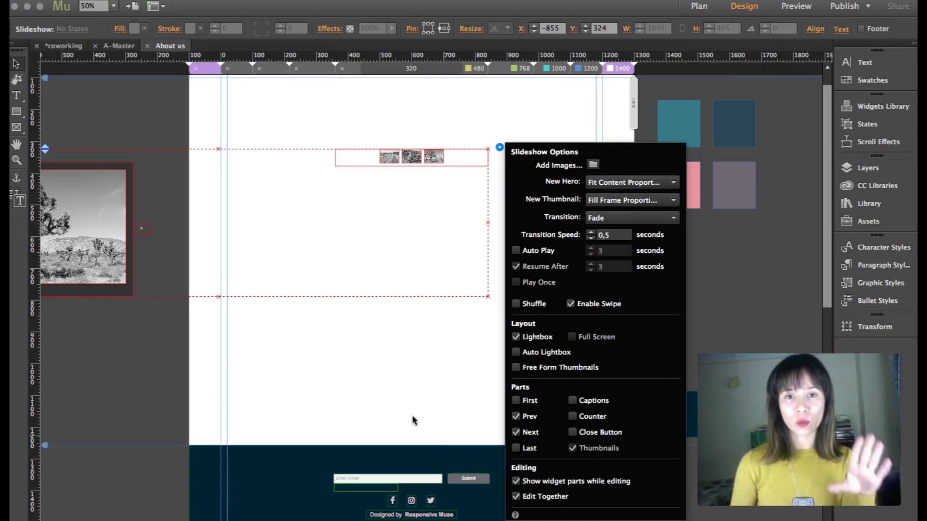
left_click(390, 394)
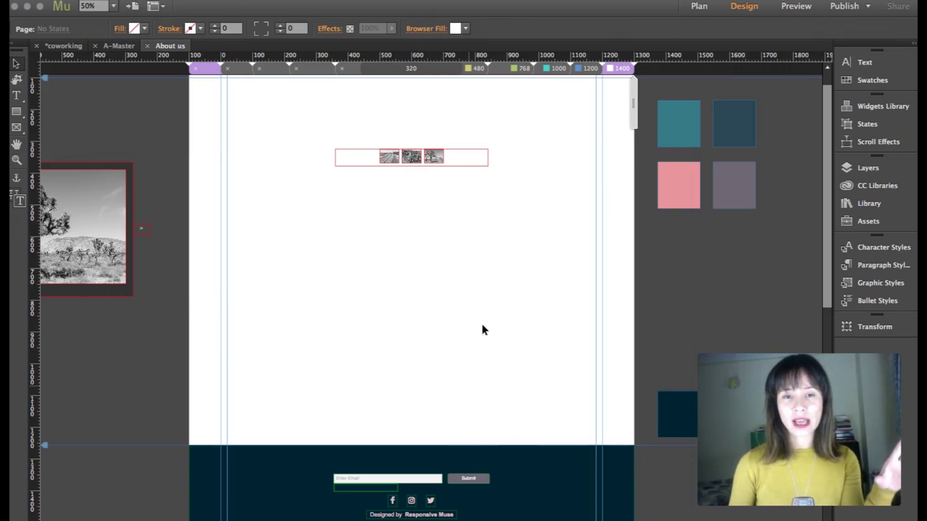
- Resize the thumbnail container to 1160 px wide between the page margin guides and extend it down to just above the footer
left_click(436, 160)
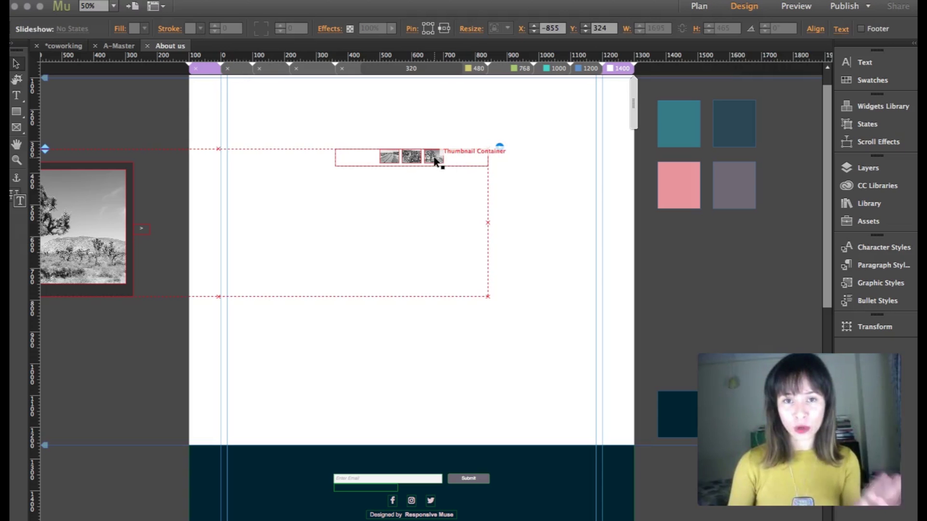
left_click(436, 161)
left_click_drag(493, 160, 597, 159)
left_click_drag(336, 156, 227, 157)
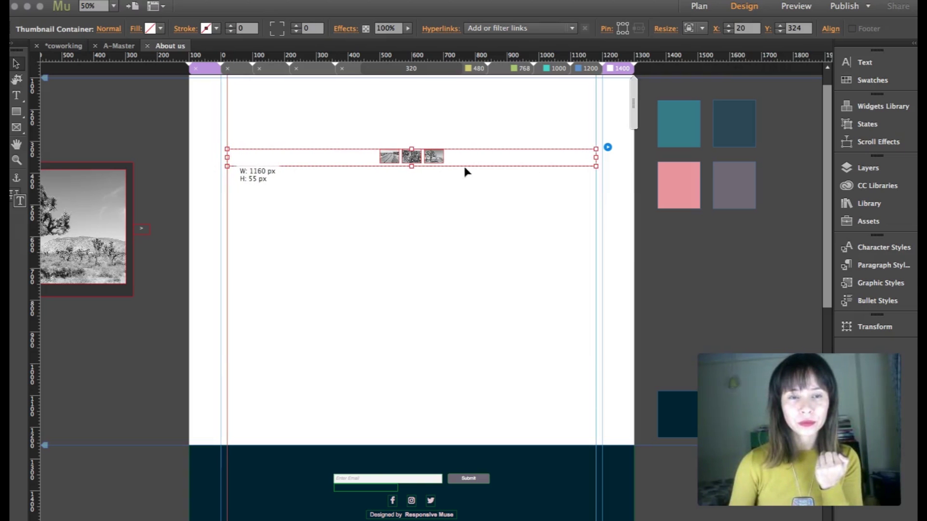
left_click_drag(411, 166, 421, 437)
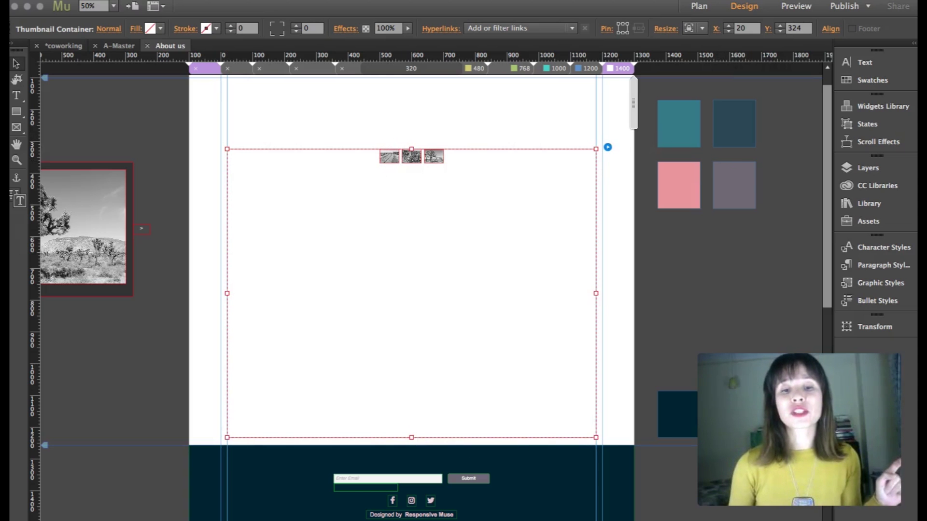
- Add all six JPG photos from the image gallery folder to the slideshow, from annie-spratt-294450.jpg through the last file
scroll(434, 289, "right", 3)
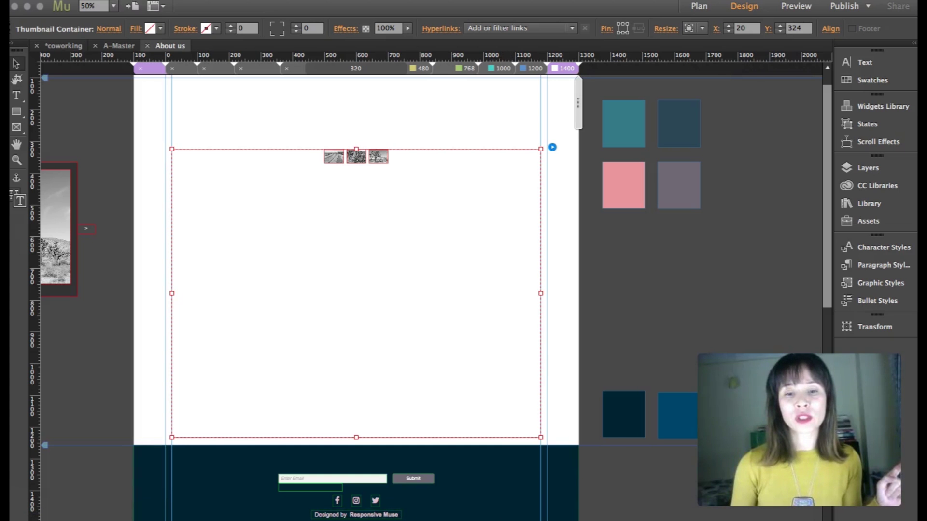
scroll(435, 290, "right", 3)
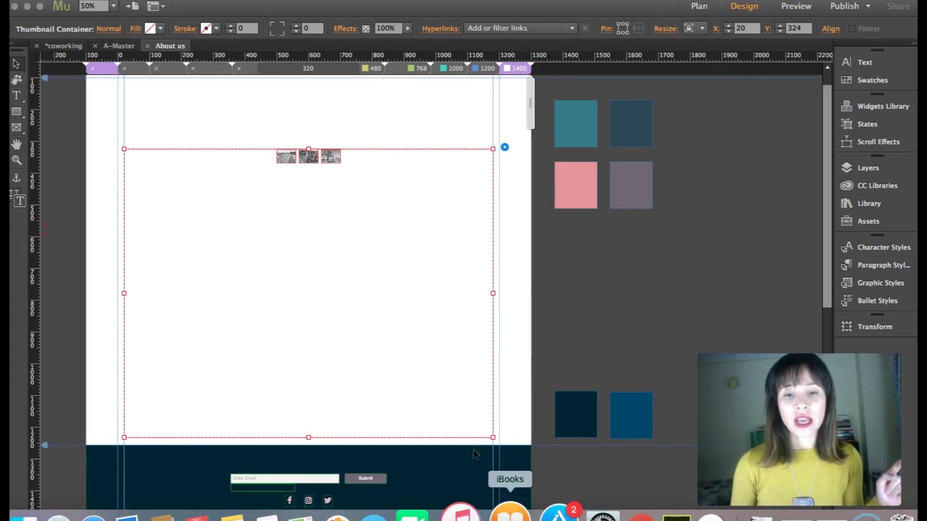
scroll(434, 290, "right", 3)
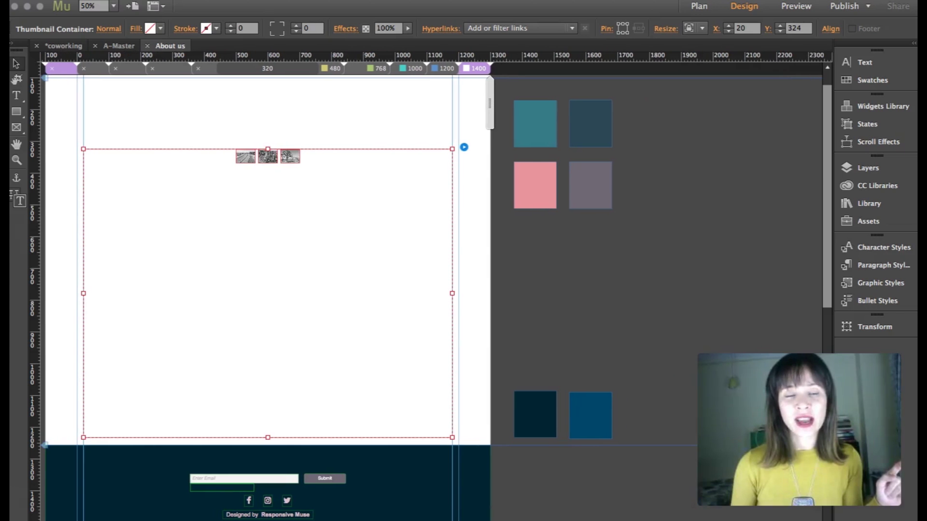
left_click(464, 146)
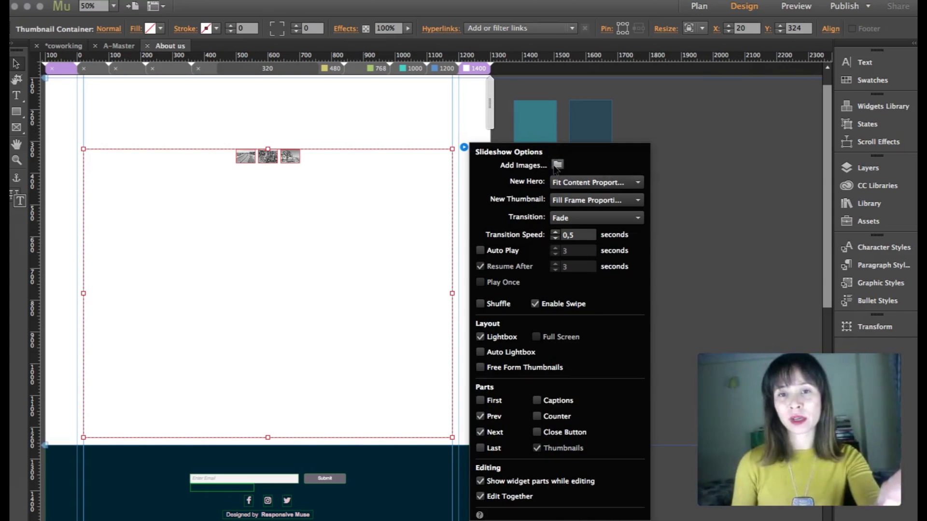
left_click(557, 165)
left_click(399, 108)
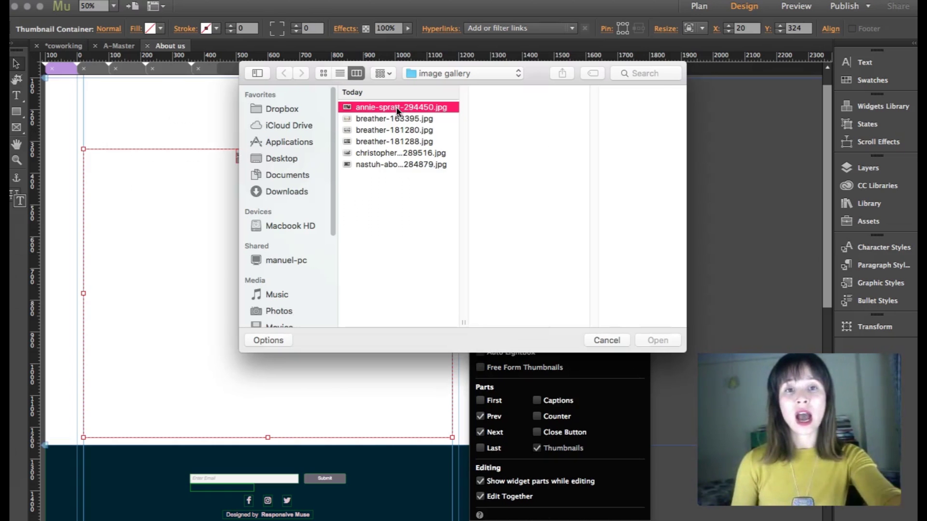
left_click(375, 164, "shift")
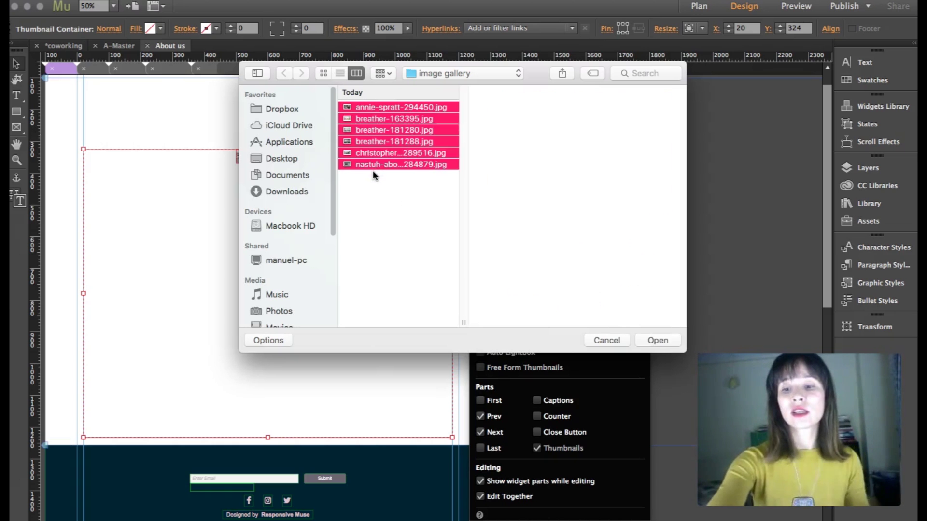
key("Return")
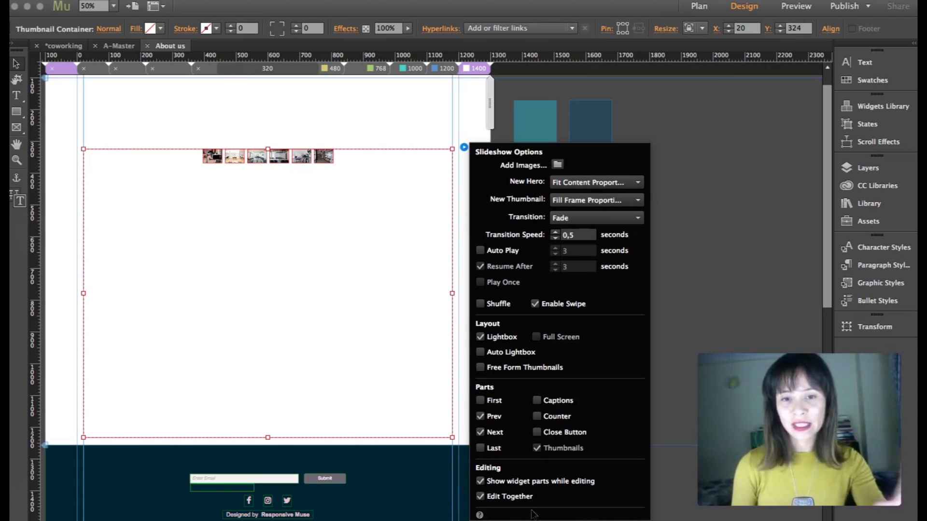
- Enable the slideshow's Close Button and place it just above the hero container's upper-right corner, at X -292, Y 324
left_click(537, 433)
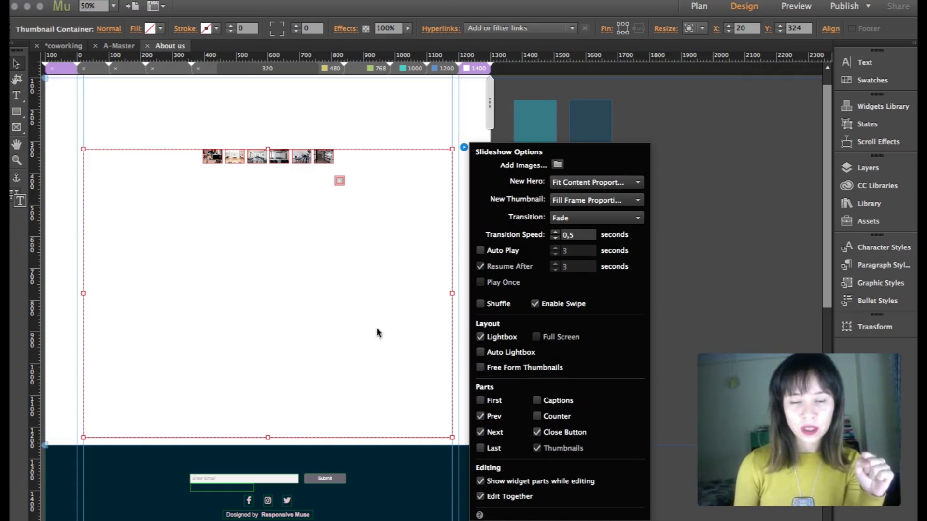
key("Escape")
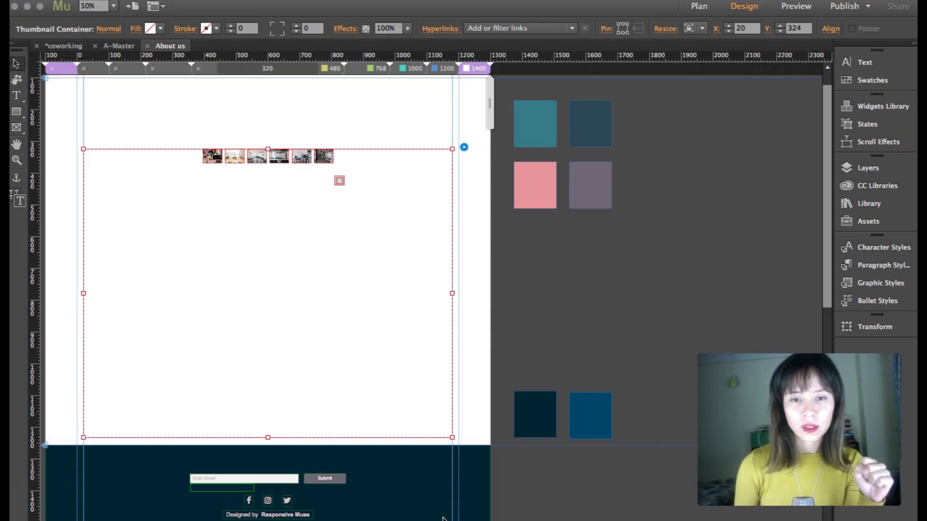
scroll(432, 284, "left", 10)
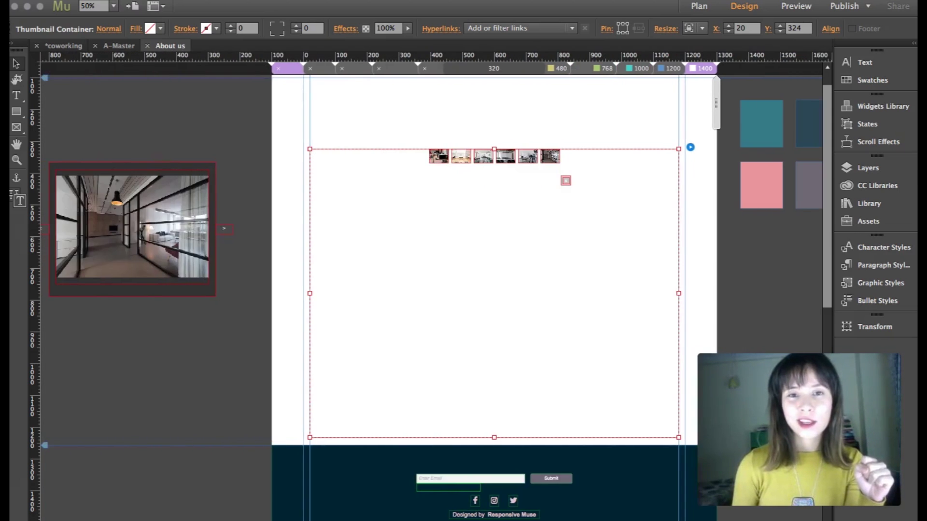
left_click_drag(564, 182, 216, 154)
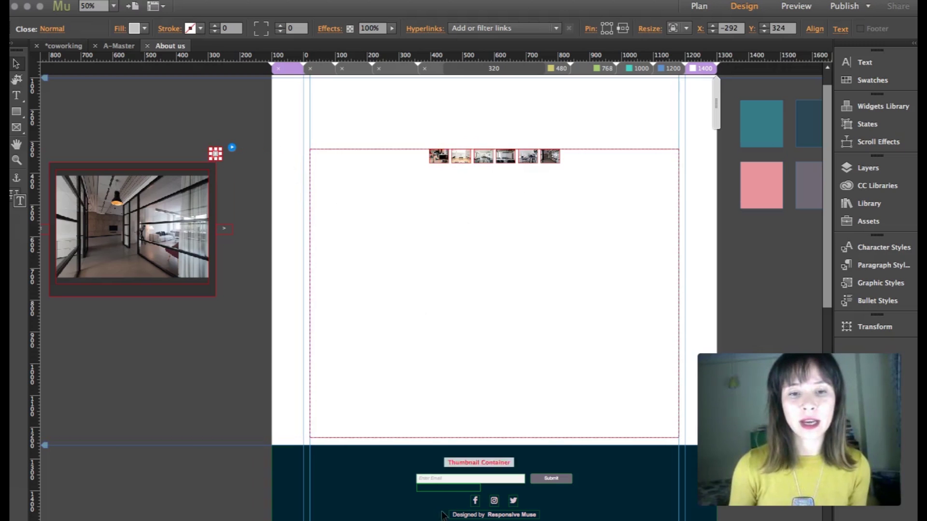
- Enlarge the slideshow thumbnails proportionally until they fill the thumbnail container's width in two rows of three
scroll(360, 179, "right", 1)
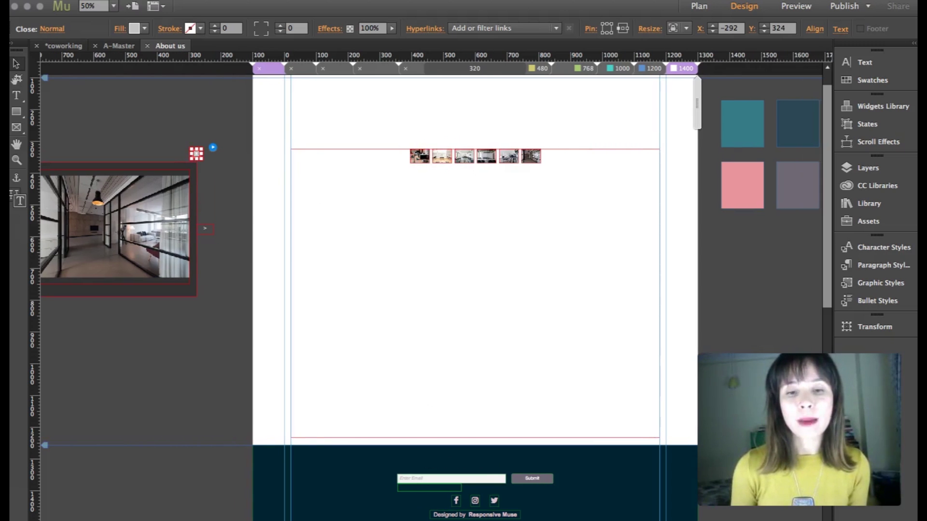
scroll(360, 179, "right", 3)
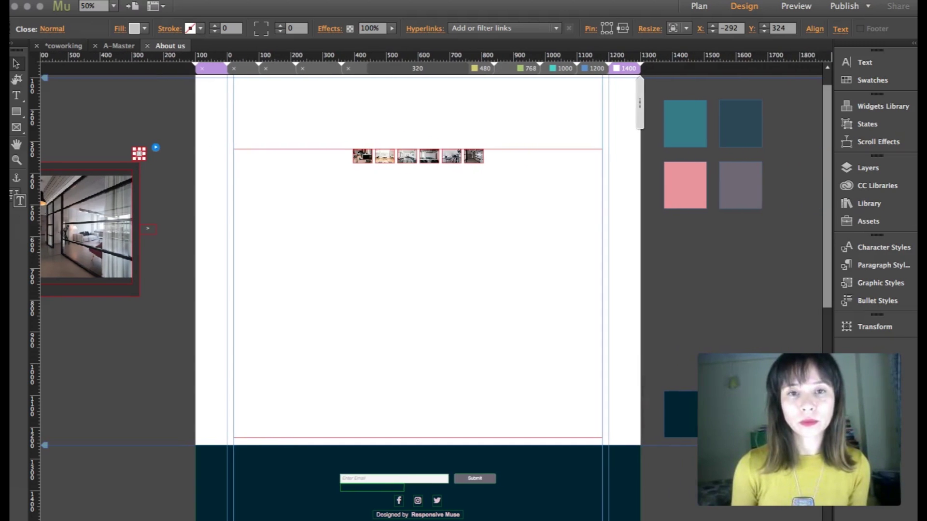
left_click(364, 162)
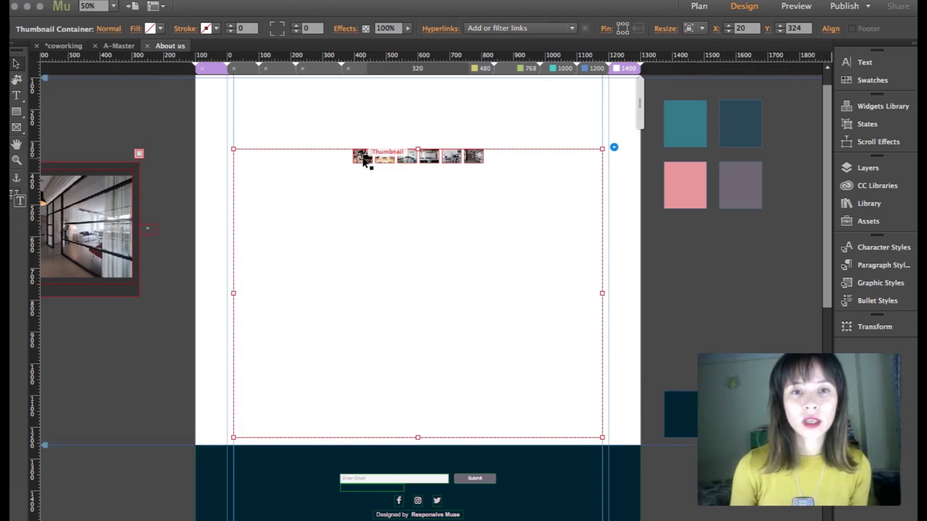
left_click(363, 161)
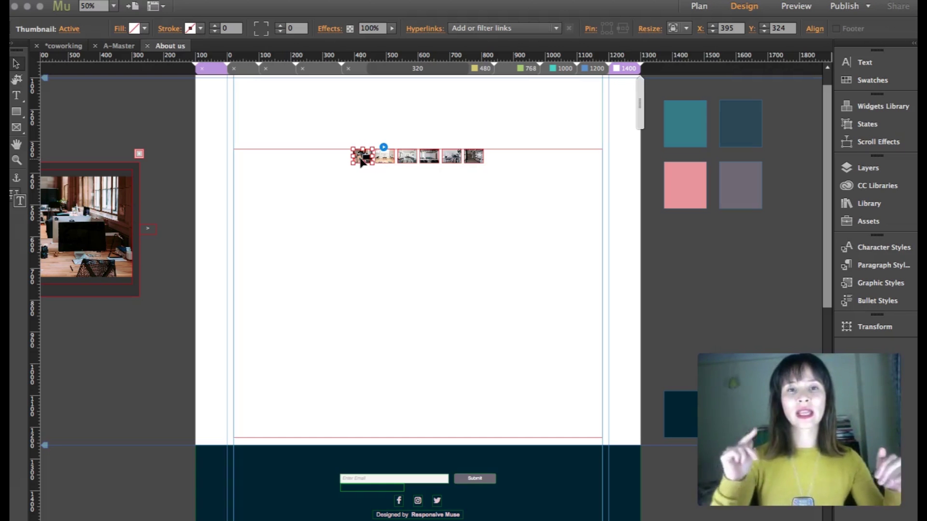
left_click(318, 97)
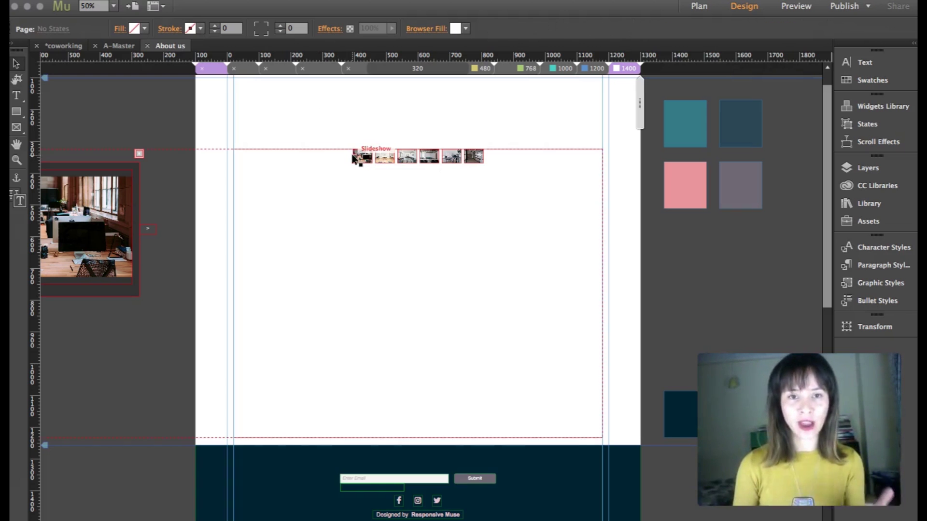
left_click(369, 158)
left_click(370, 158)
left_click(367, 160)
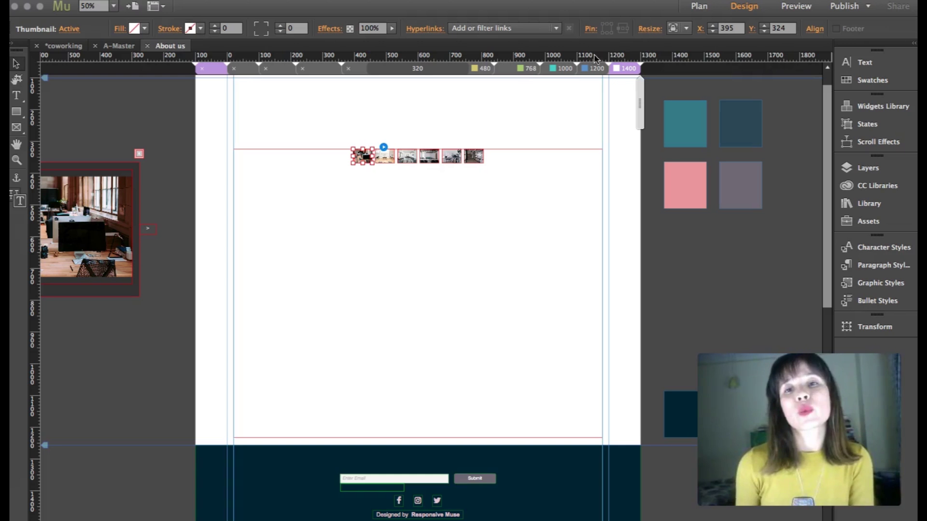
left_click(651, 29)
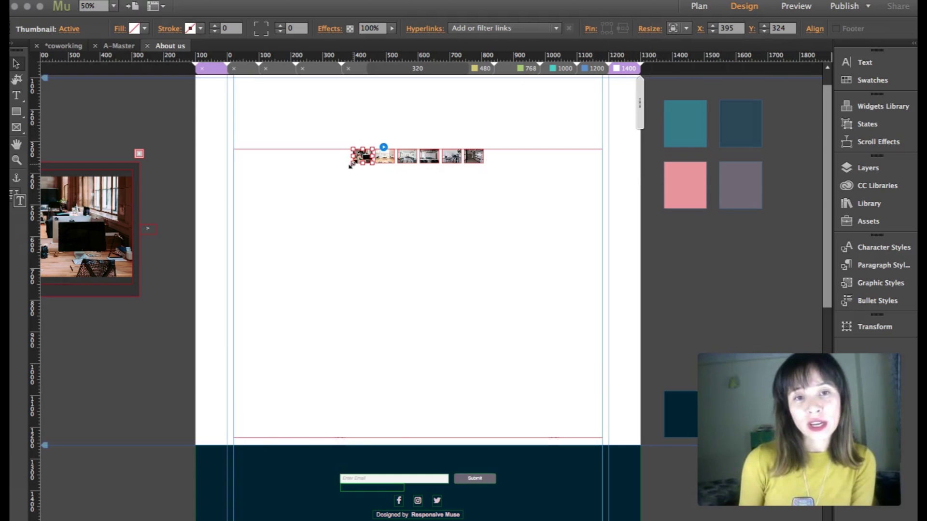
left_click_drag(349, 166, 309, 192)
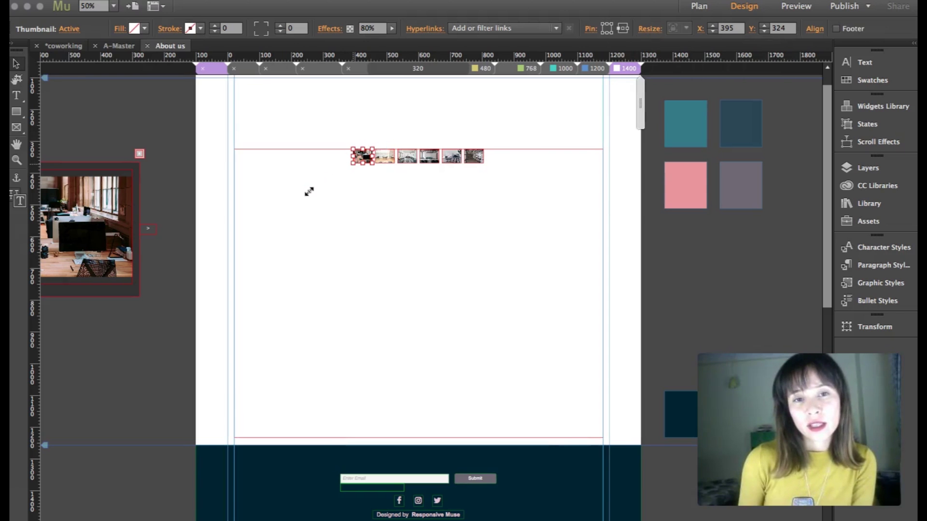
left_click_drag(308, 191, 307, 192)
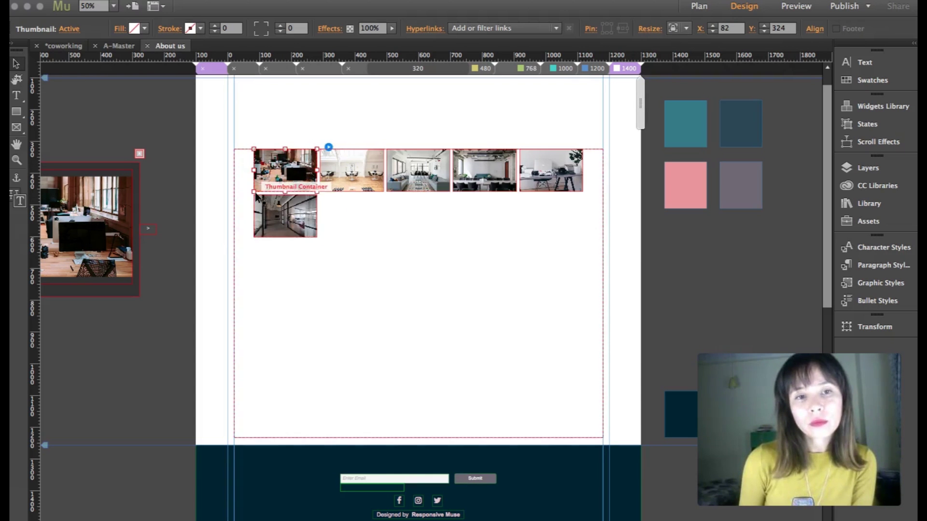
left_click_drag(208, 234, 200, 242)
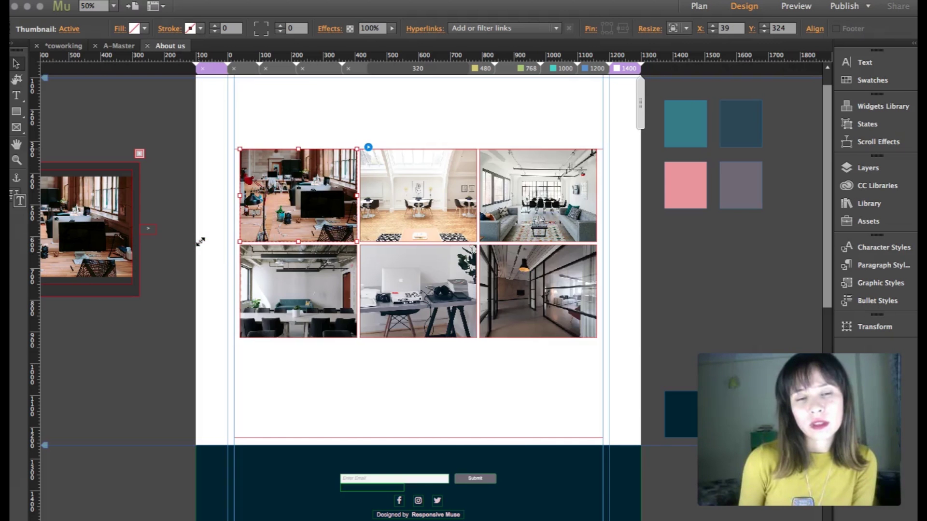
left_click(383, 117)
left_click(478, 424)
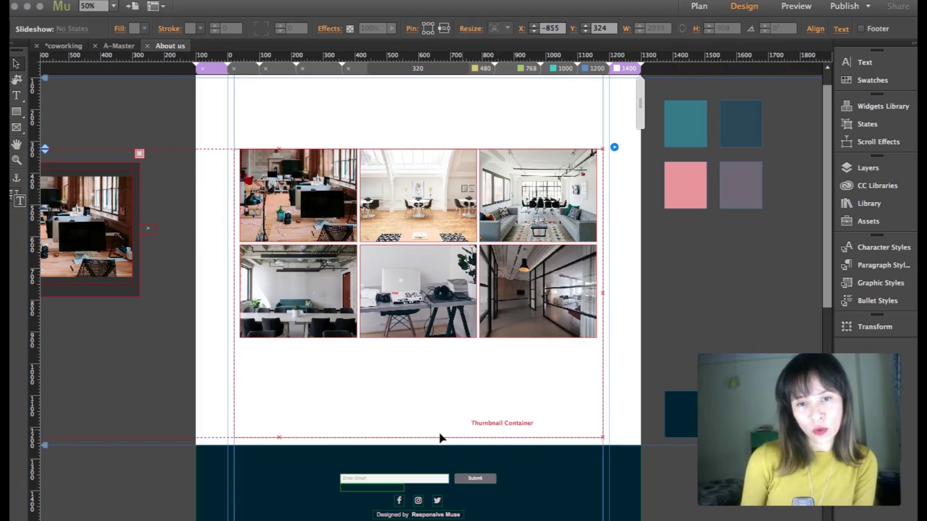
left_click(419, 415)
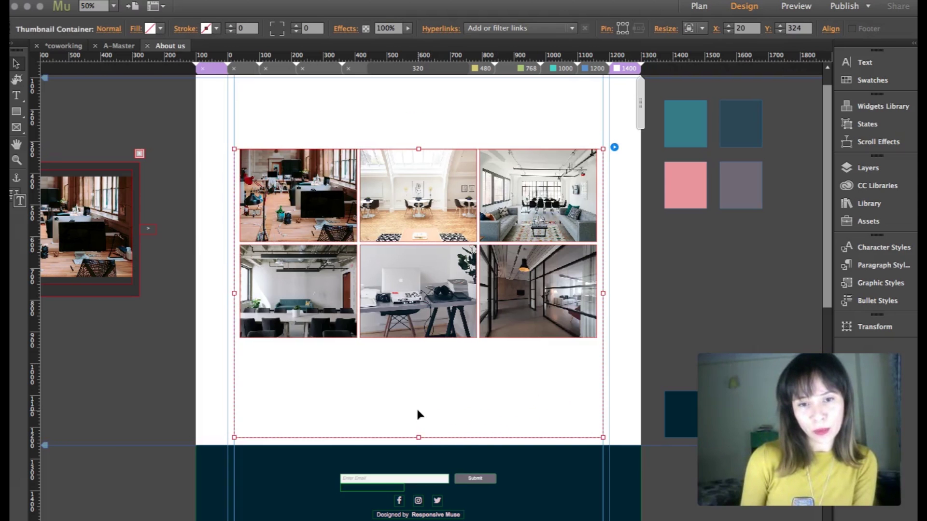
left_click(205, 151)
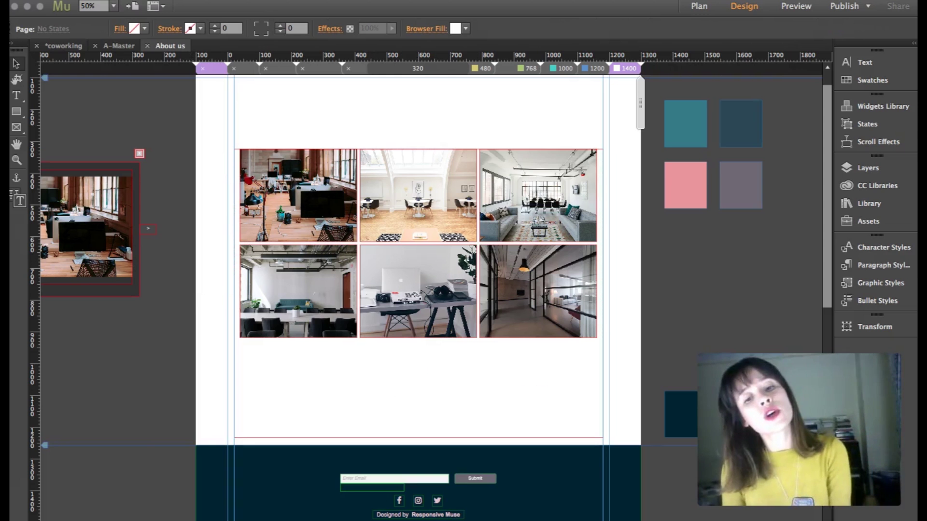
- Move the previous arrow above the hero container's upper-left corner and the next arrow above its upper-right corner
scroll(435, 285, "left", 3)
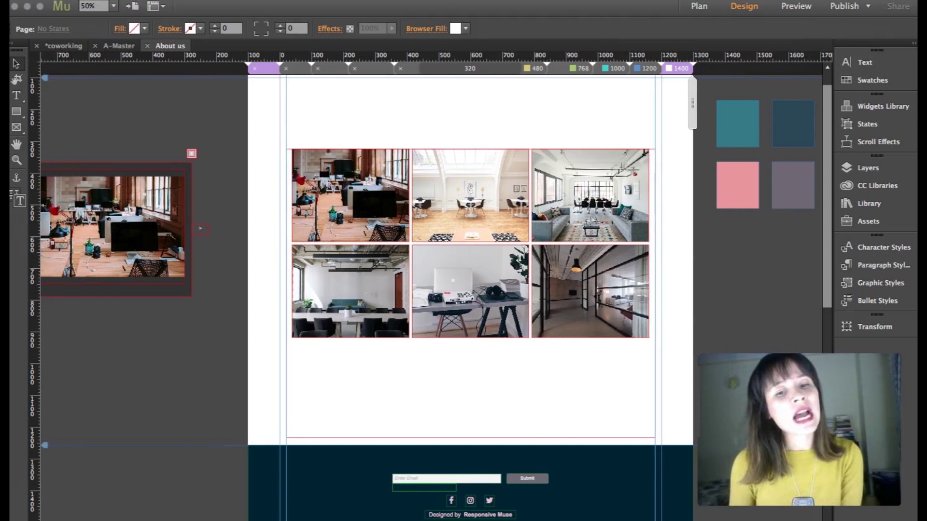
scroll(434, 285, "left", 6)
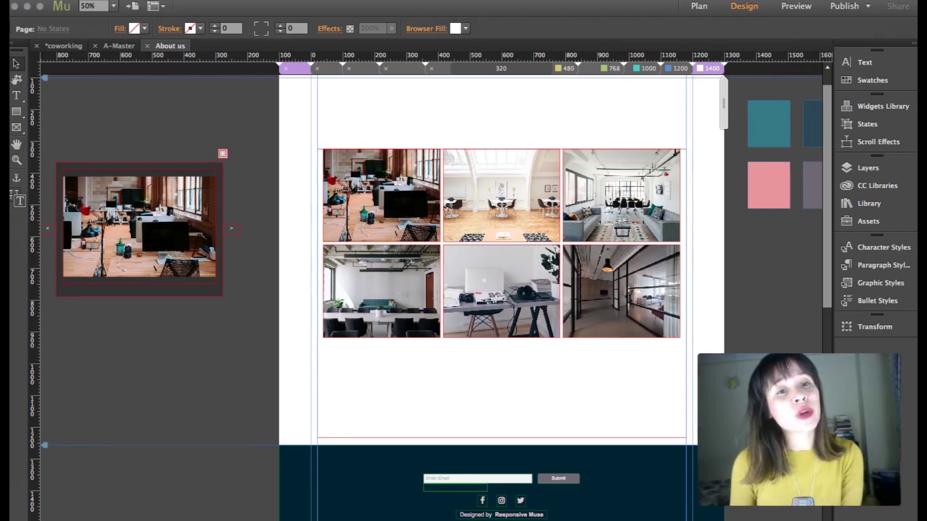
scroll(434, 285, "left", 3)
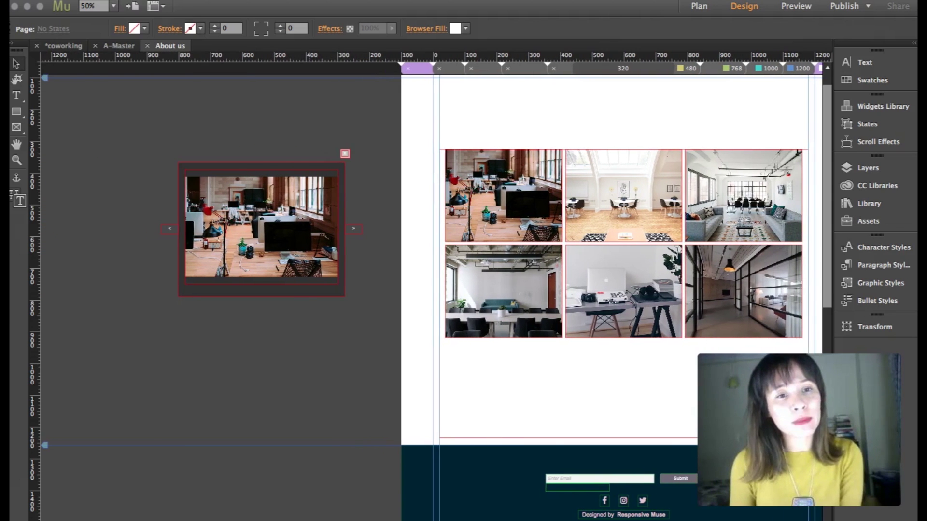
left_click(191, 170)
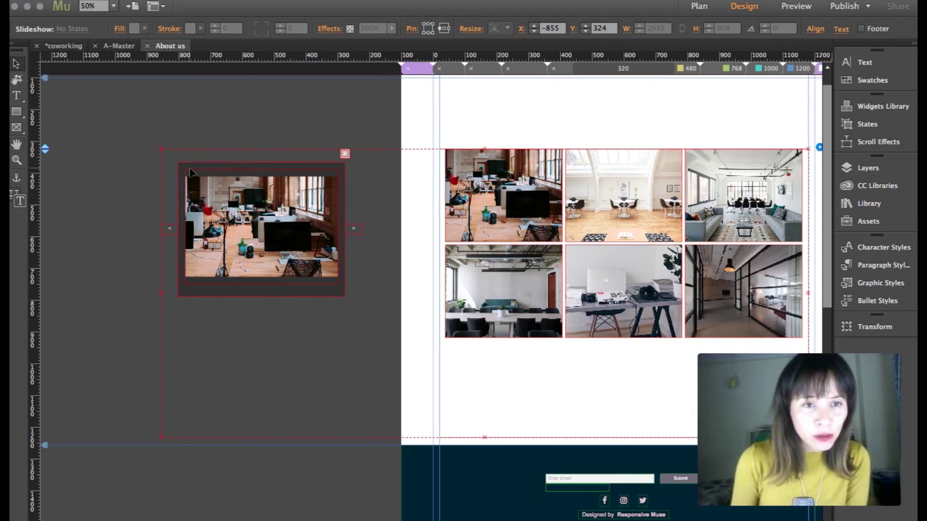
left_click(192, 173)
left_click(167, 232)
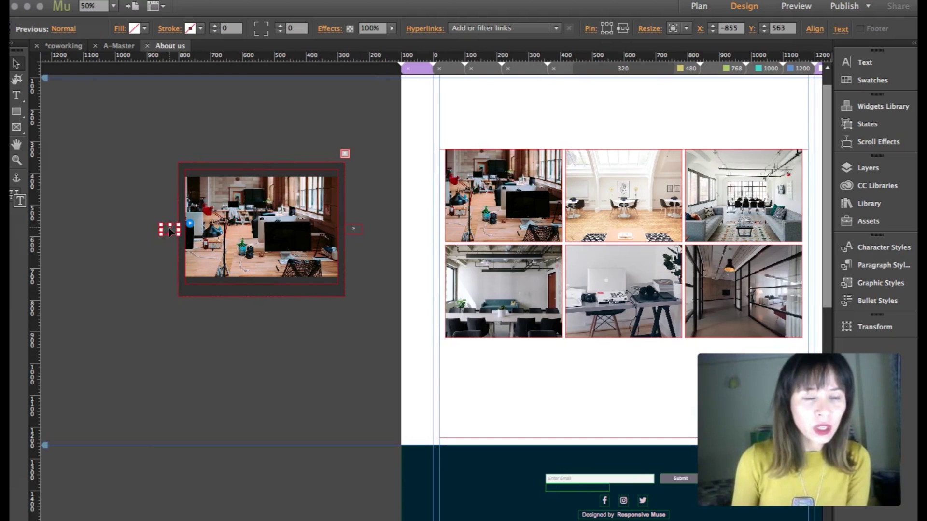
left_click(356, 230)
left_click_drag(352, 230, 370, 134)
- Enlarge the hero container outward from its lower-left corner, away from the page, so its left edge sits at X -1628
left_click(268, 230)
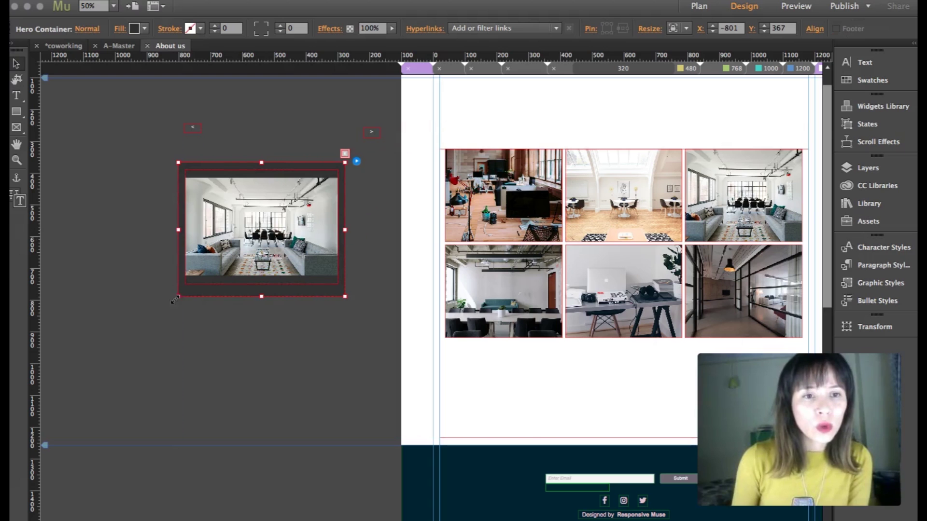
left_click_drag(175, 300, 58, 375)
left_click(58, 273)
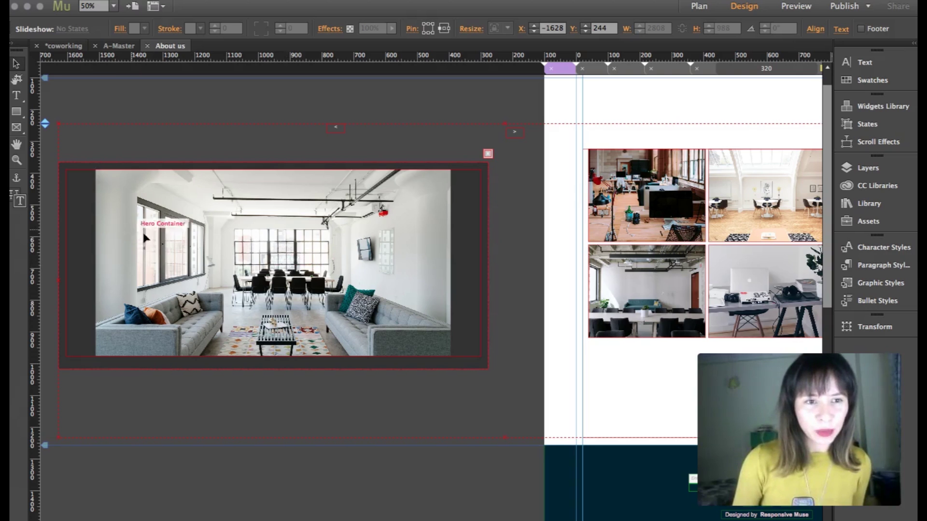
left_click(501, 212)
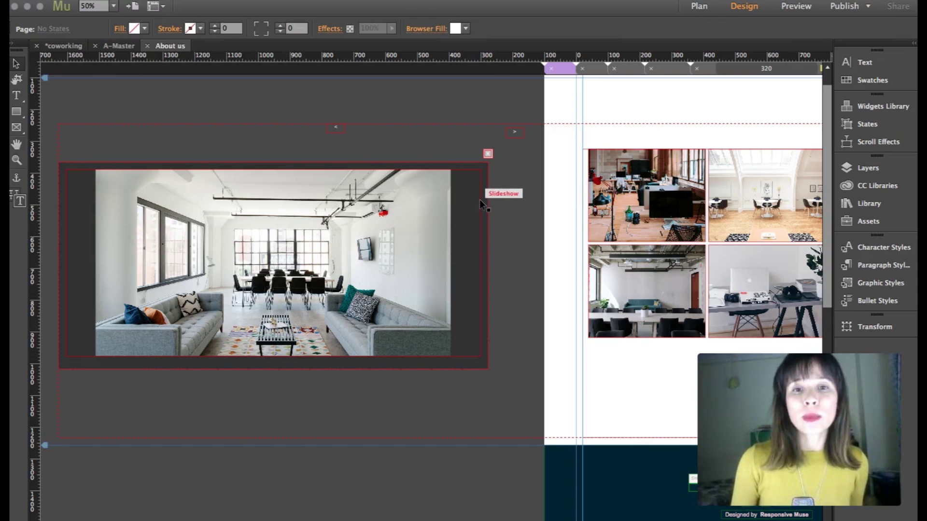
- Check the fill colour settings of the hero container
left_click(480, 199)
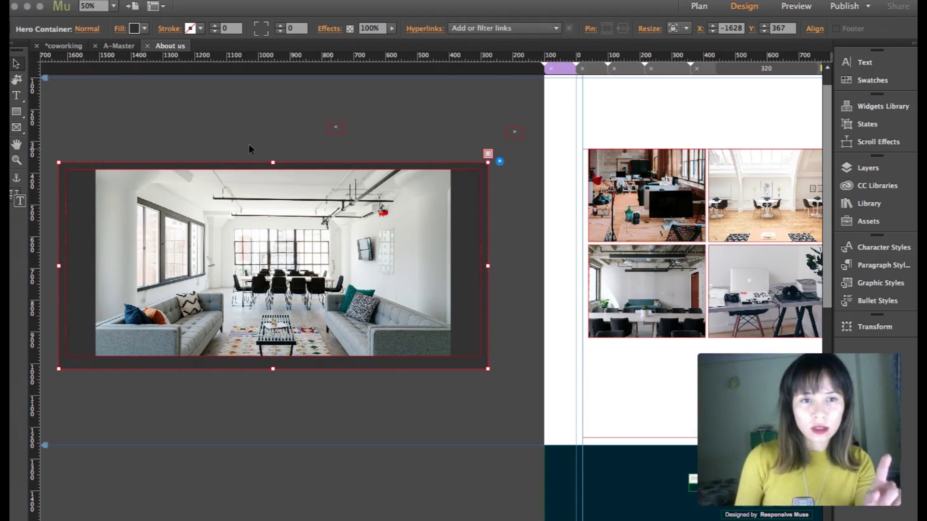
left_click(143, 29)
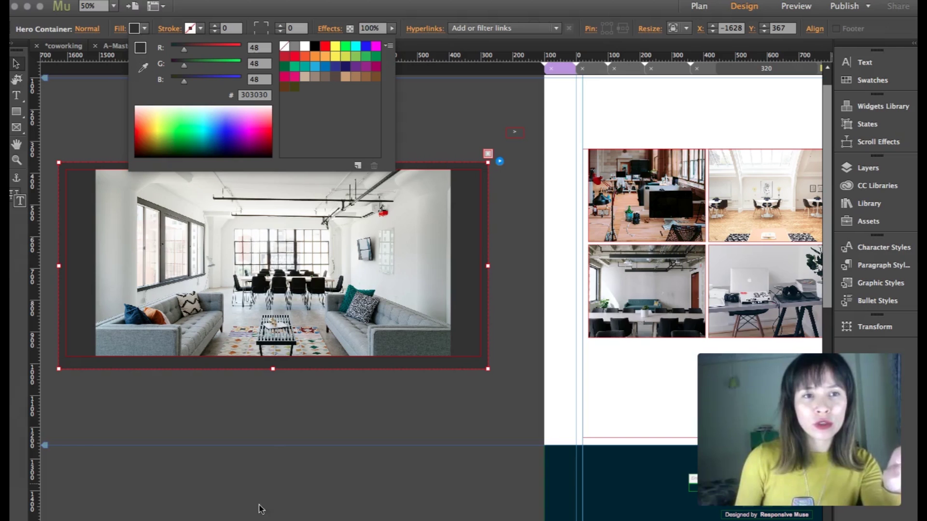
left_click(18, 164)
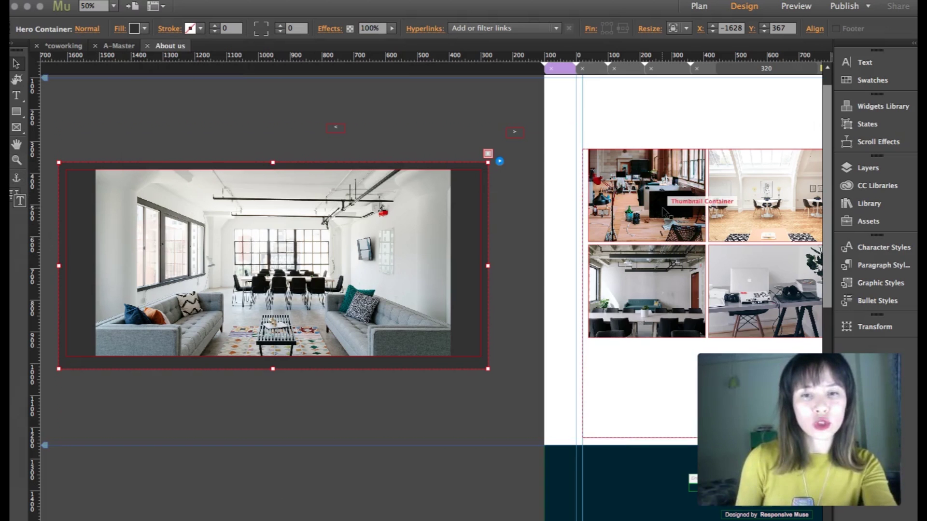
- Fill the hero container with the pink sampled from the colour square beside the page (#E7969C)
left_click(16, 160)
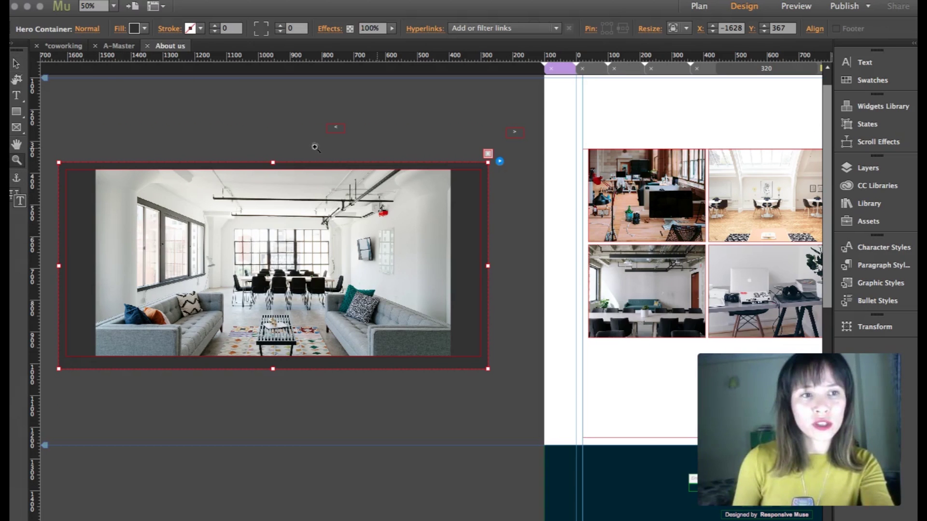
left_click(557, 198, "alt")
left_click(557, 197, "alt")
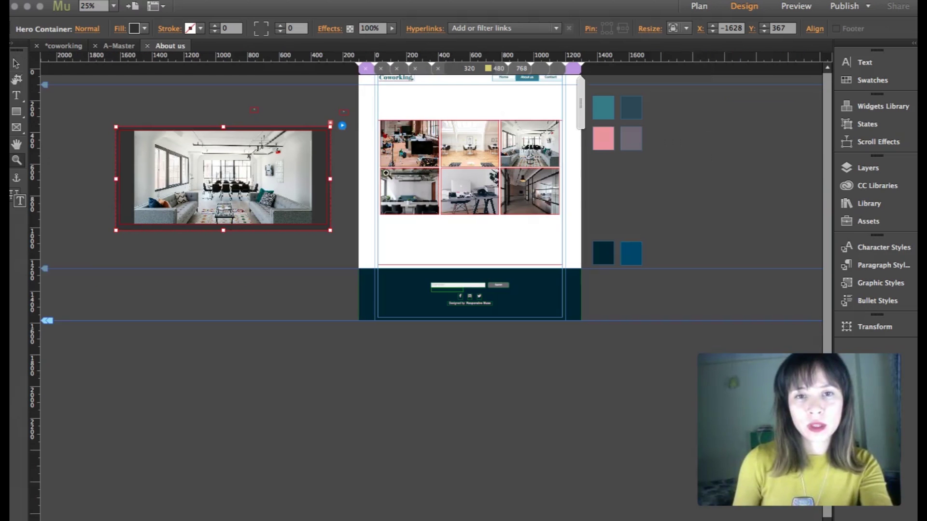
left_click(18, 62)
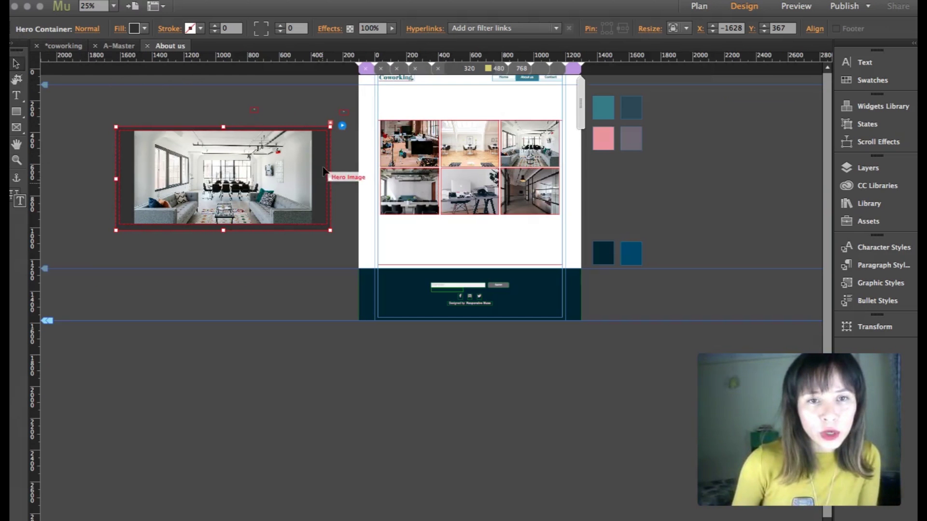
left_click(145, 28)
left_click(143, 68)
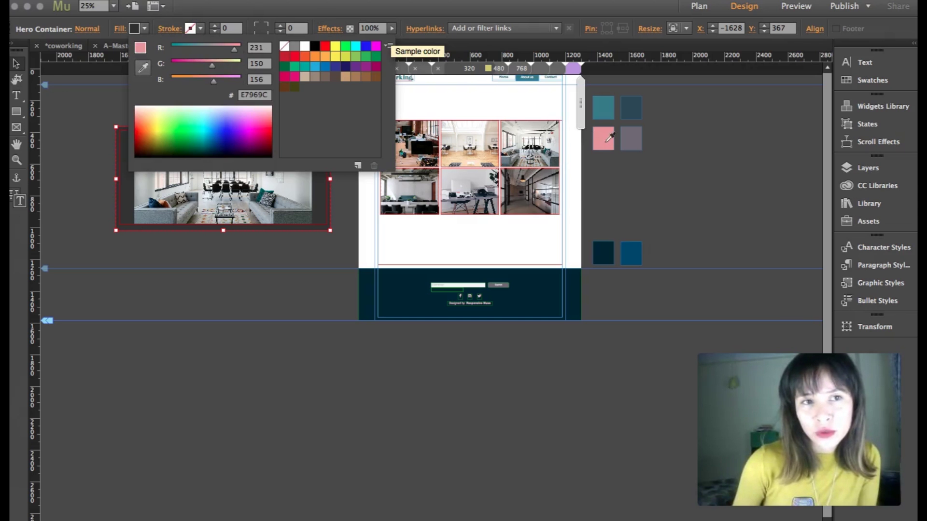
left_click(604, 144)
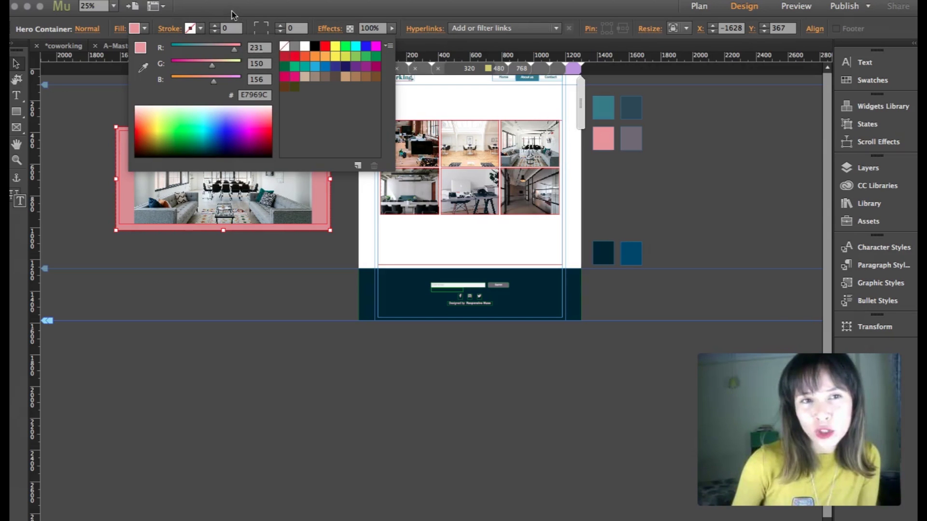
left_click(232, 13)
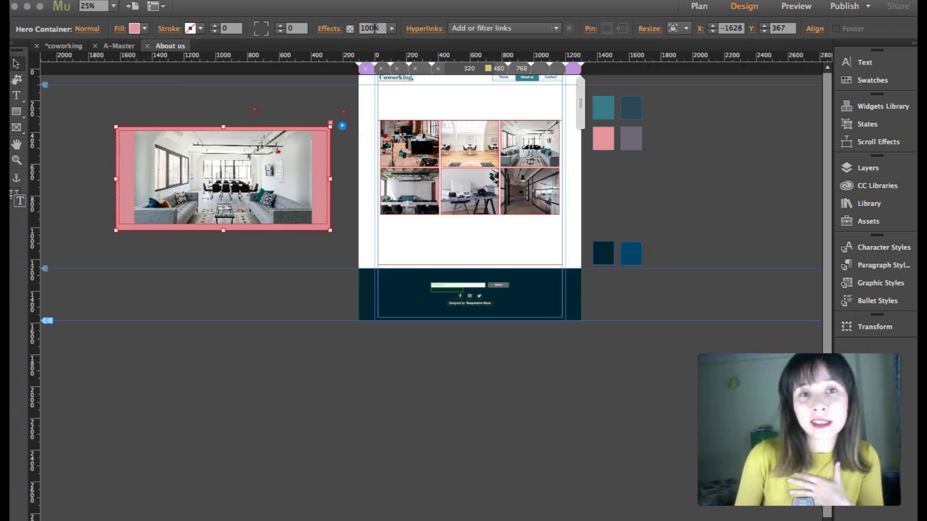
- Lower the hero container's opacity to 65%
left_click(392, 29)
left_click_drag(383, 46, 373, 44)
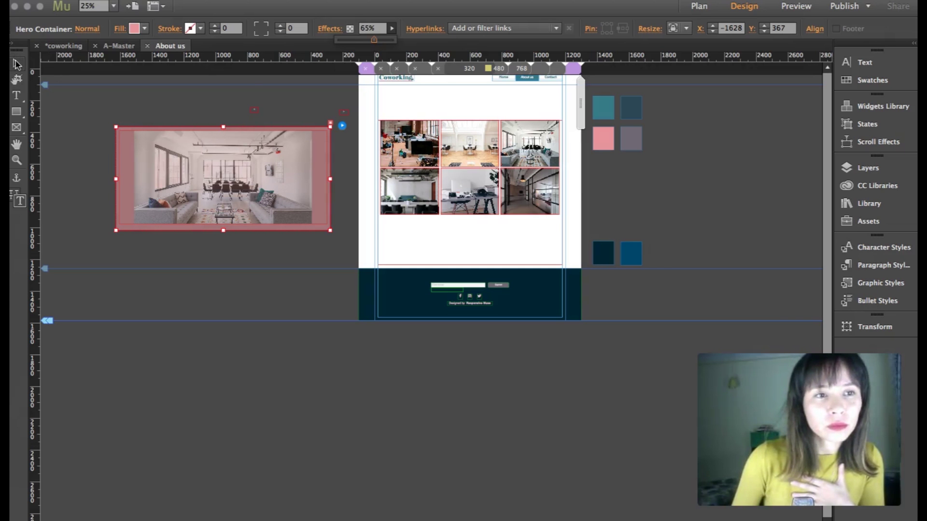
left_click(99, 110)
- Reposition the photo inside the enlarged hero image frame so it sits vertically centred, at Y 428
left_click(237, 179)
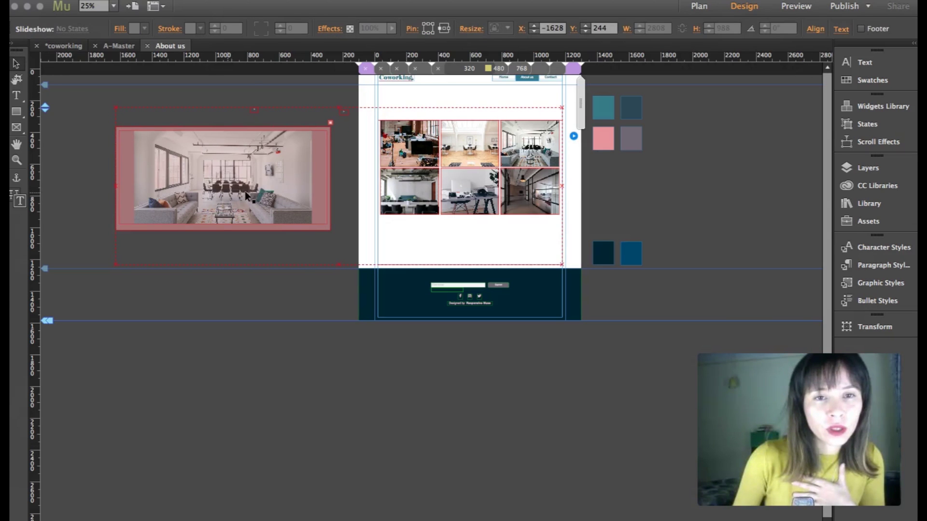
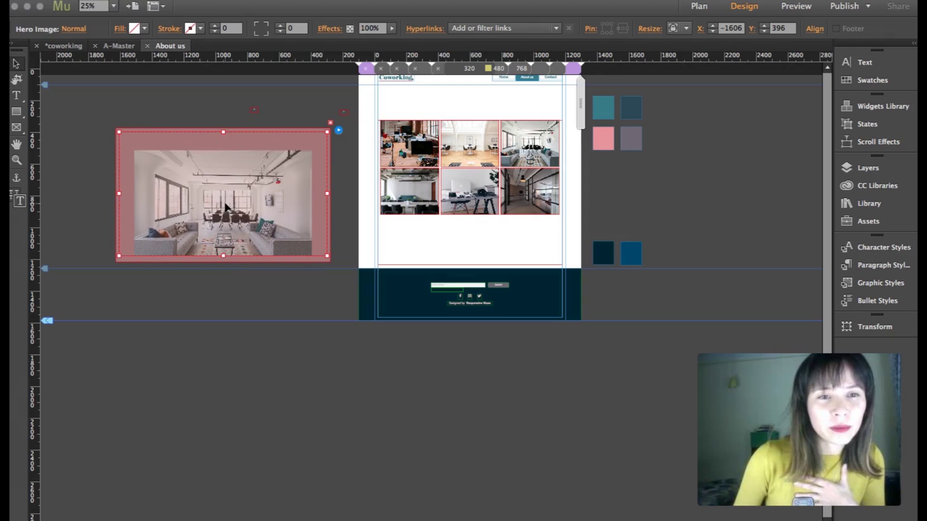
double_click(214, 181)
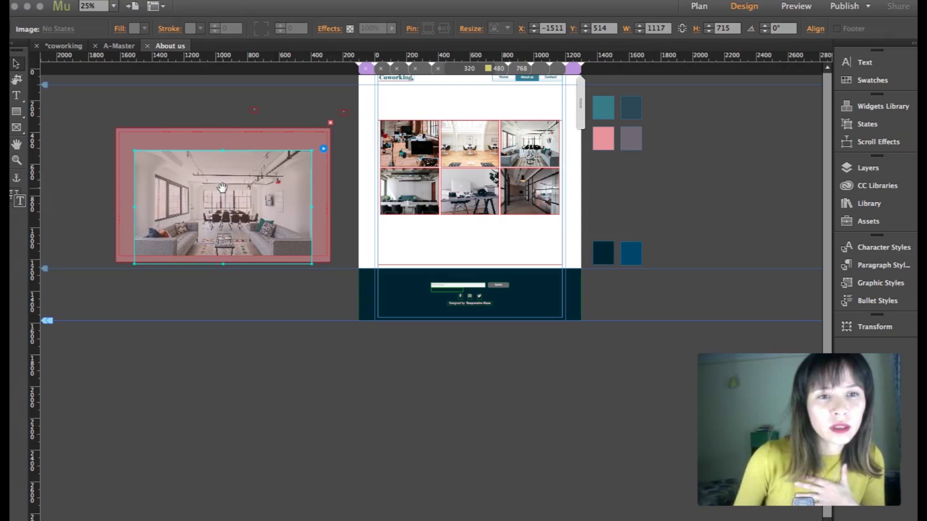
left_click_drag(217, 180, 222, 176)
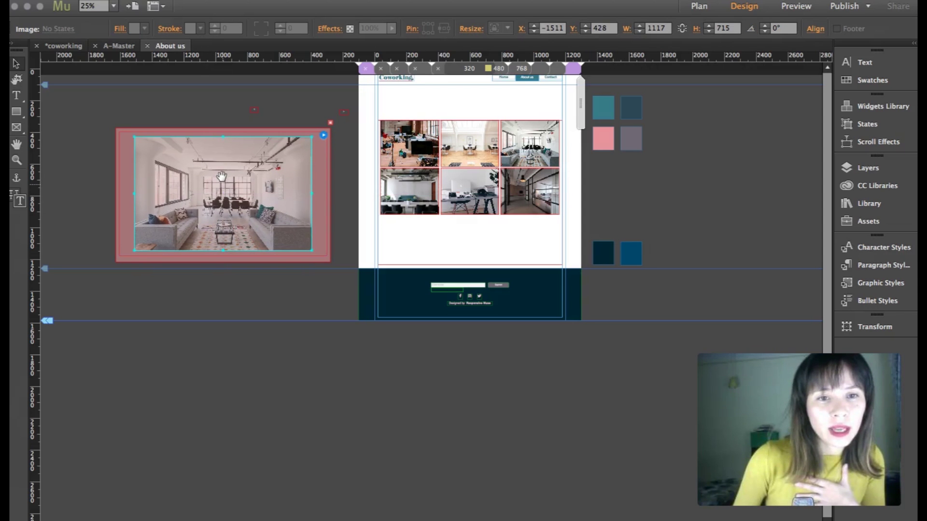
left_click(185, 103)
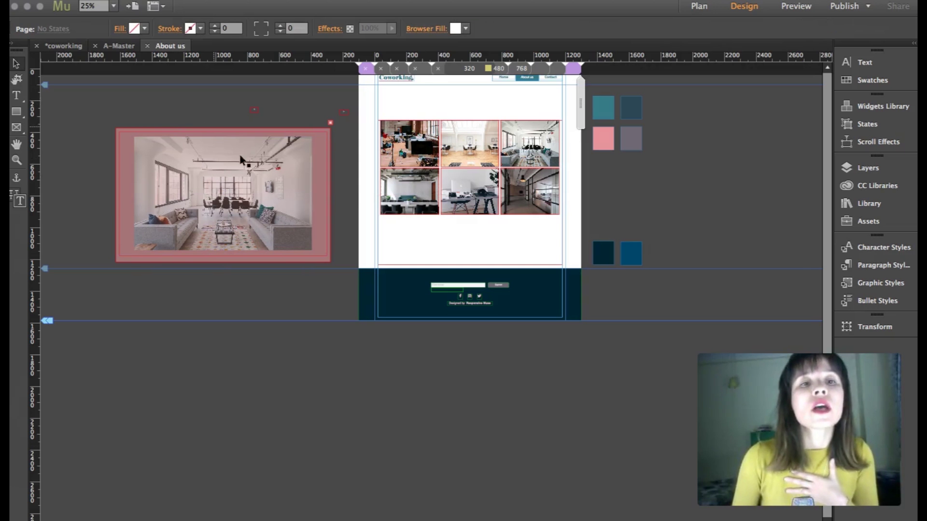
- Set the text colour of the slideshow's previous arrow to white (FFFFFF)
left_click(254, 110)
left_click(255, 112)
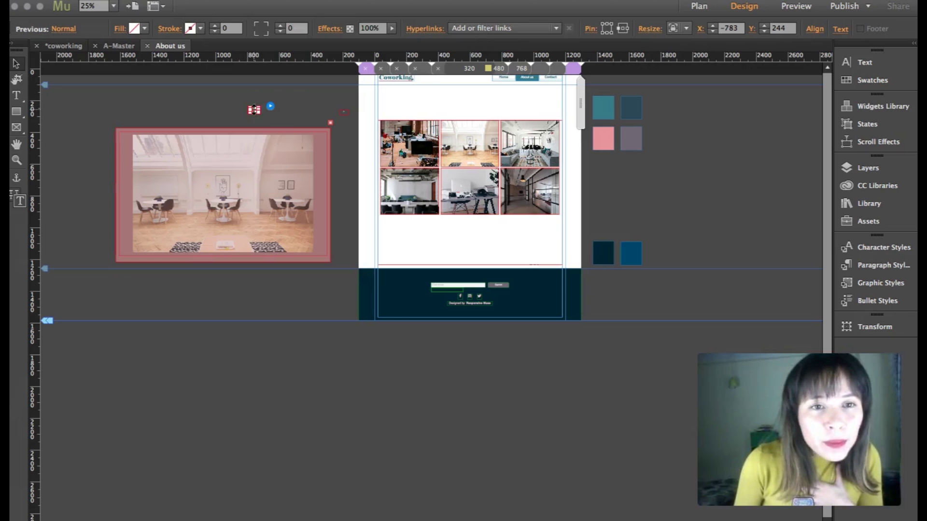
left_click(16, 161)
left_click(231, 229)
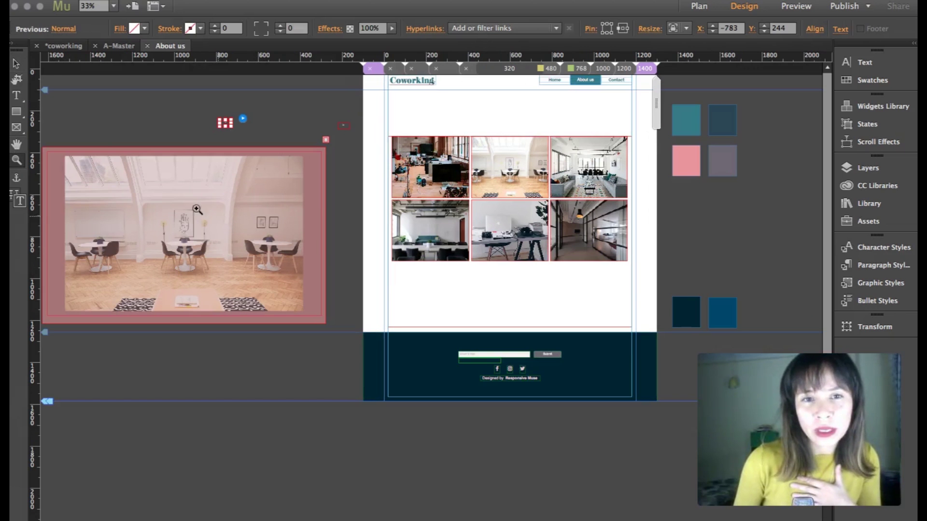
left_click(291, 250)
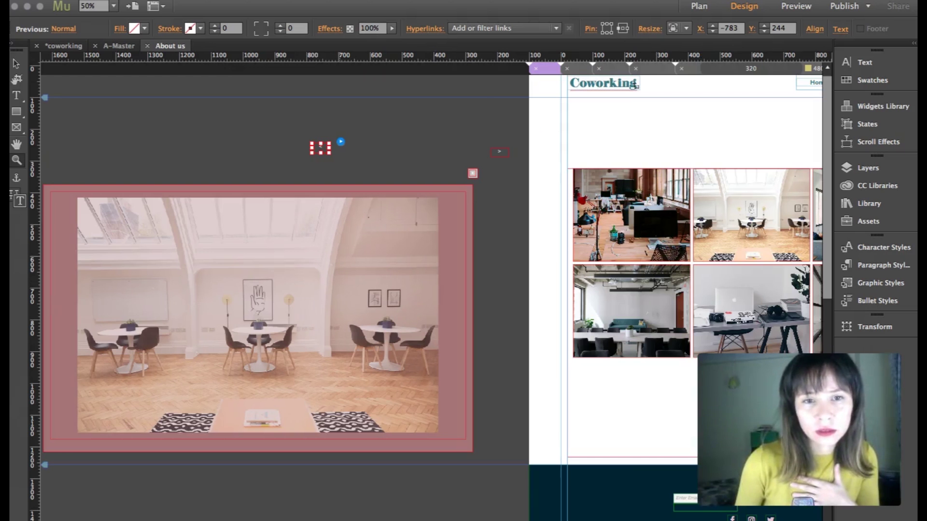
key("v")
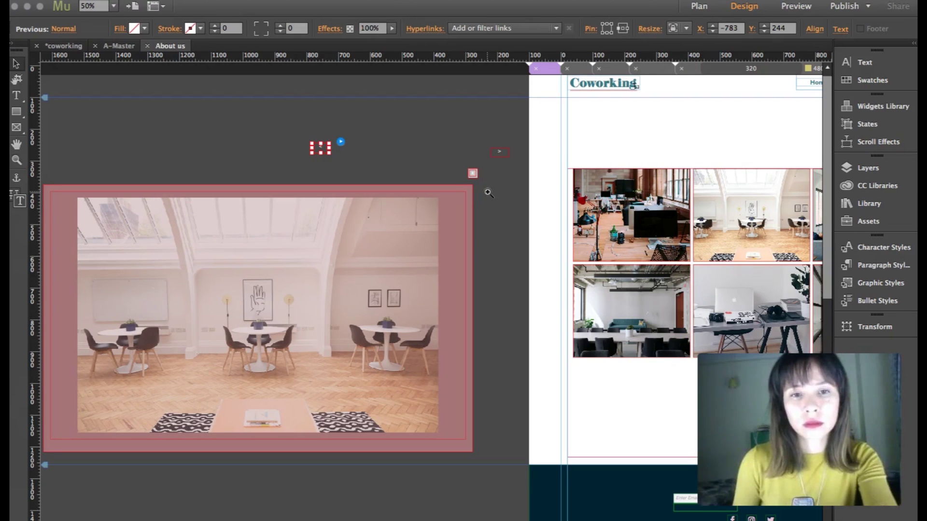
scroll(488, 208, "right", 1)
scroll(432, 287, "right", 10)
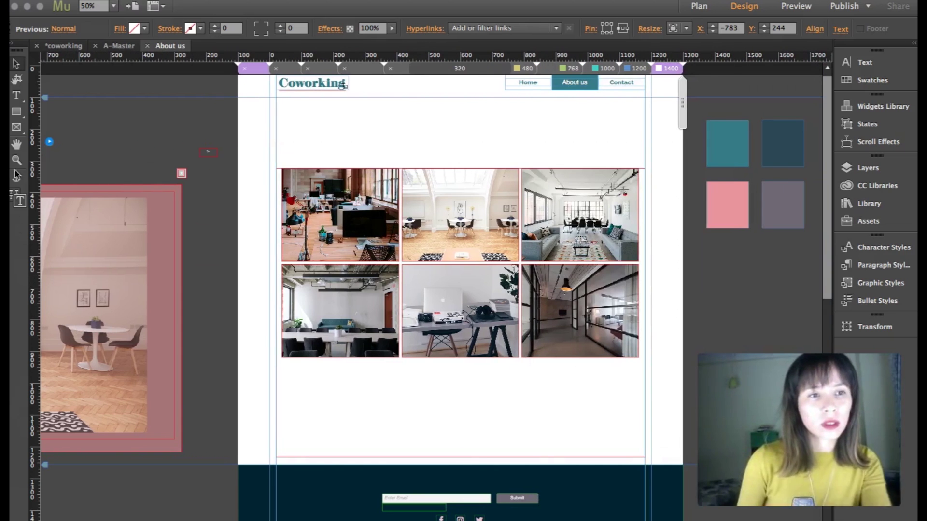
left_click(16, 160)
left_click(203, 310, "alt")
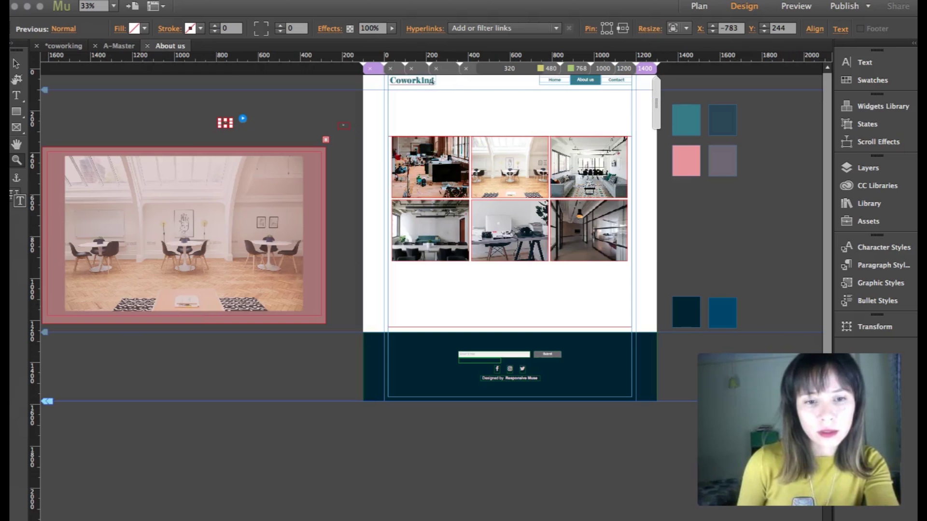
key("v")
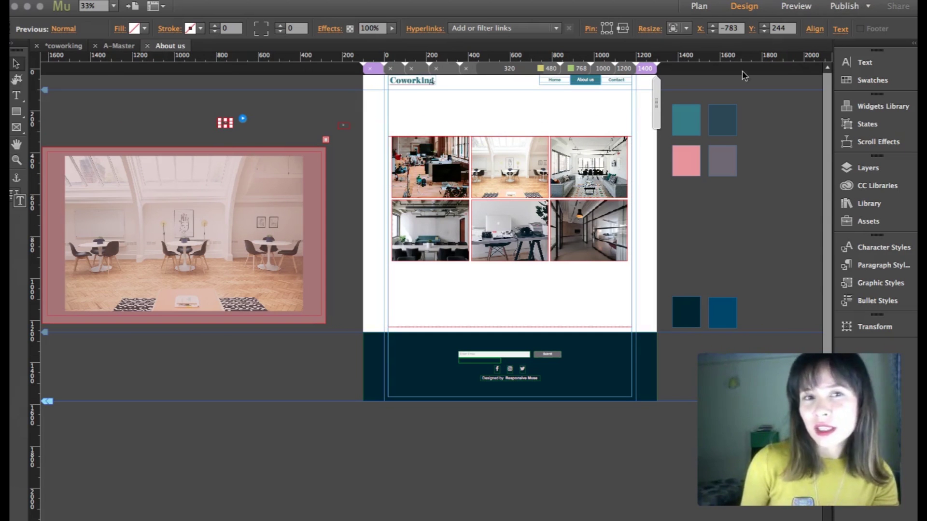
left_click(860, 62)
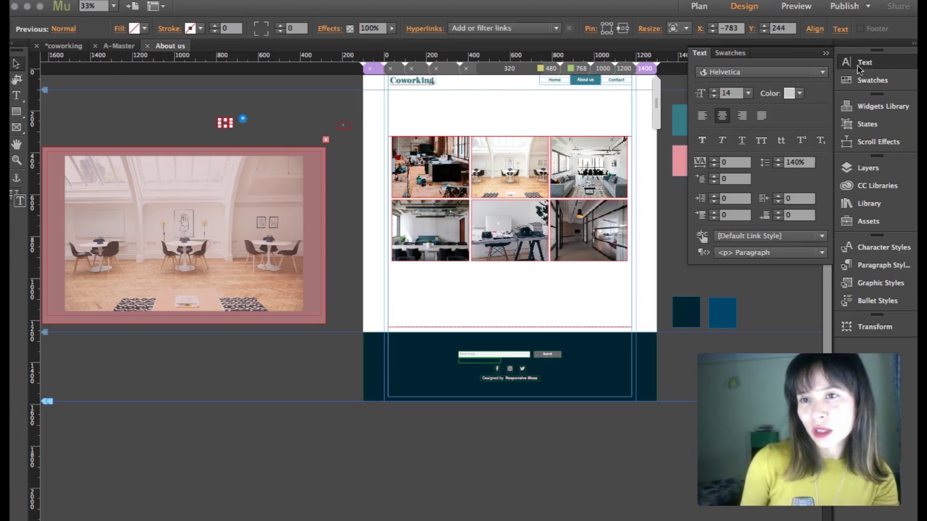
left_click(801, 94)
left_click(831, 112)
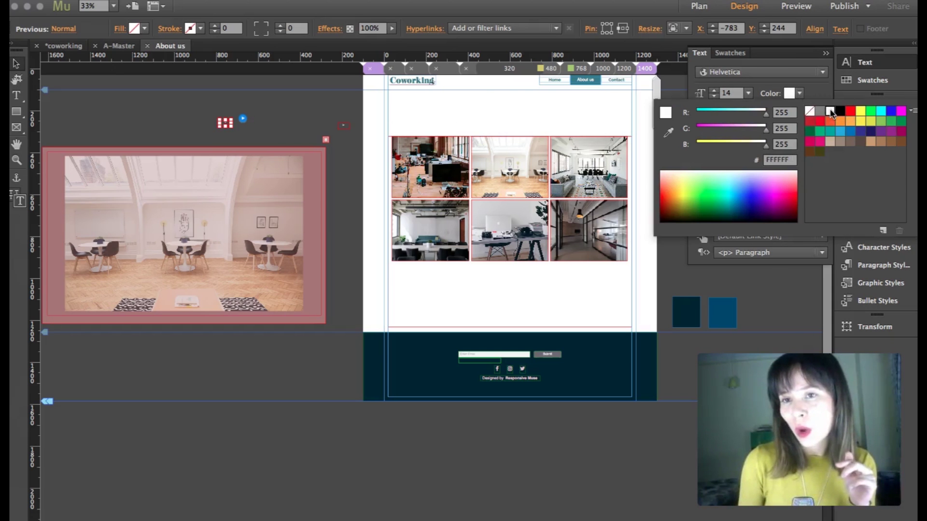
- Set the text size of the slideshow arrows to 48
left_click(747, 93)
left_click(747, 93)
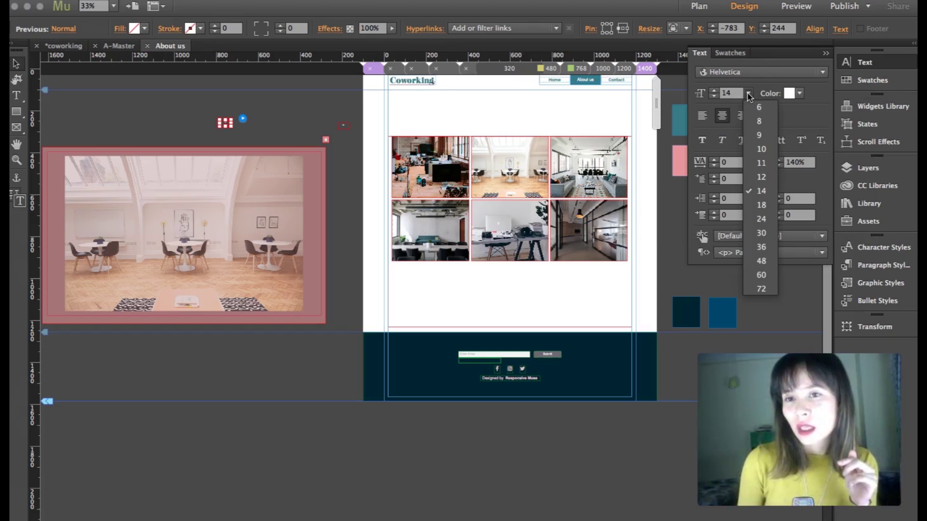
left_click(756, 261)
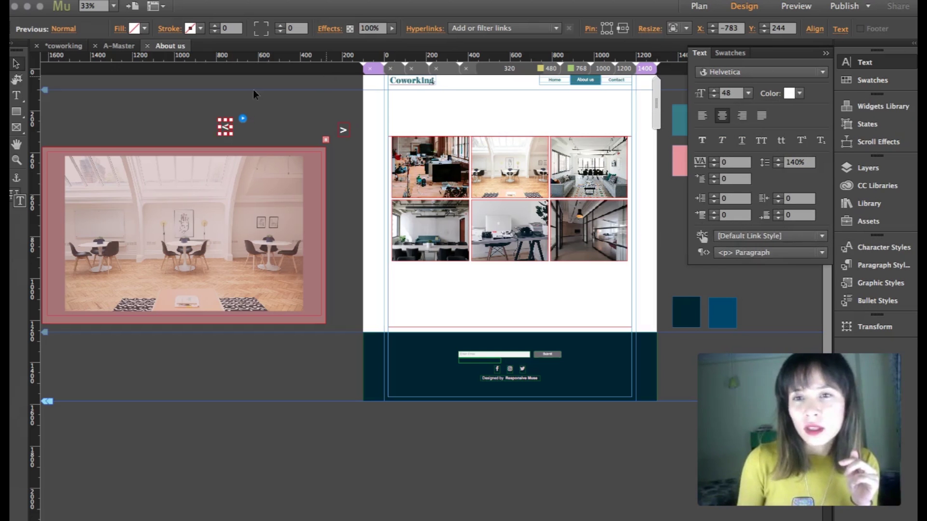
- Move the next arrow onto the hero container's right margin at X -374, Y 746, and the previous arrow onto its left margin at X -1595, Y 746
left_click(343, 131)
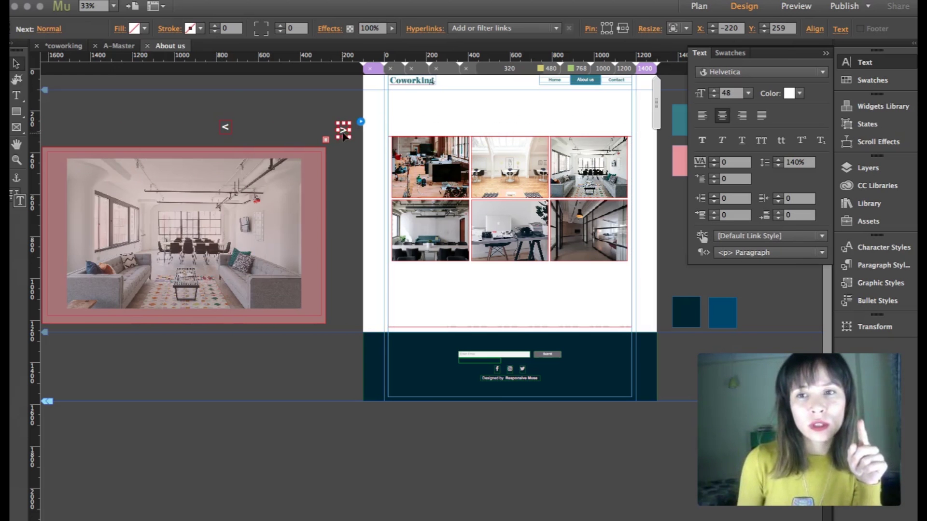
left_click_drag(342, 137, 310, 239)
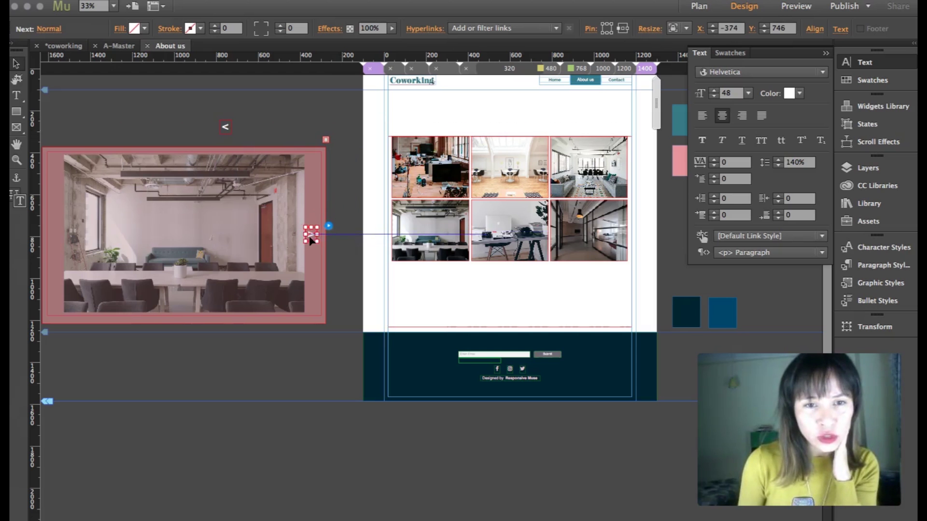
left_click(225, 127)
left_click_drag(225, 127, 89, 236)
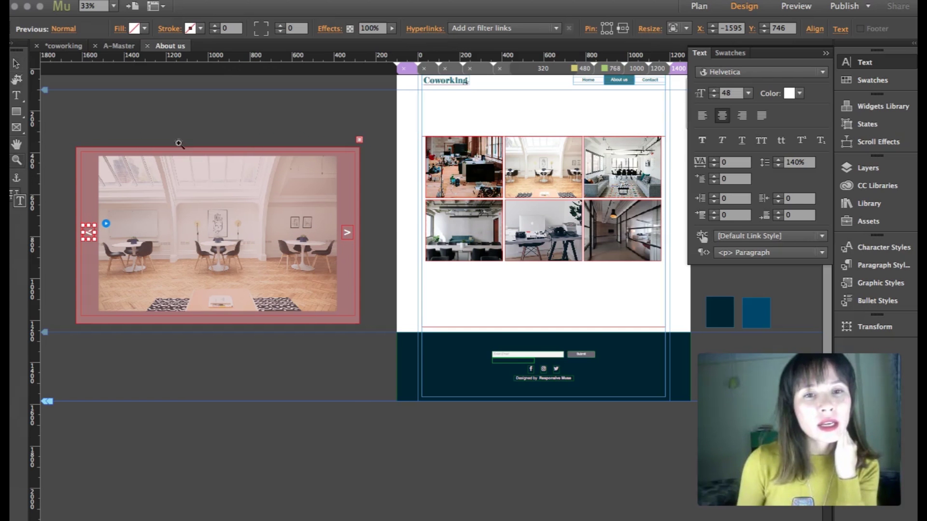
- Remove the fill from the Normal state of the close button above the hero container's upper-right corner
left_click(357, 170)
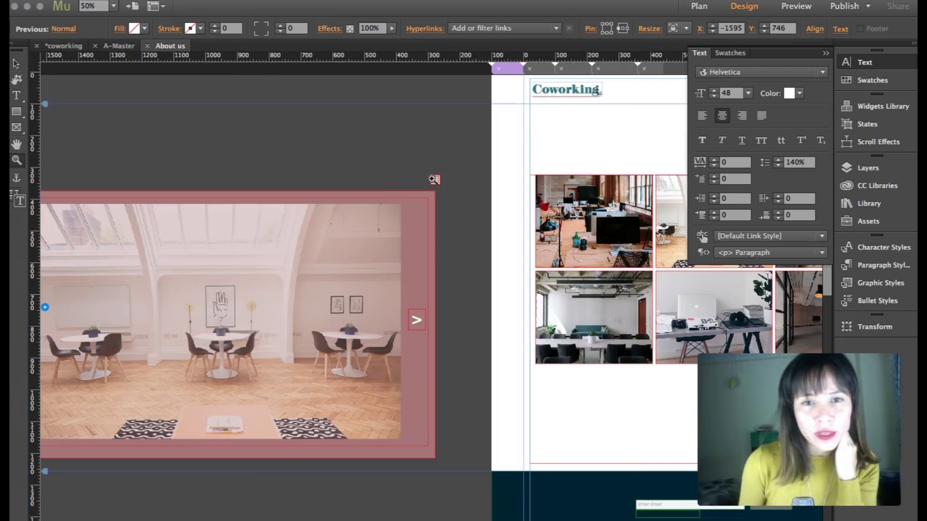
left_click(443, 190)
left_click(445, 216)
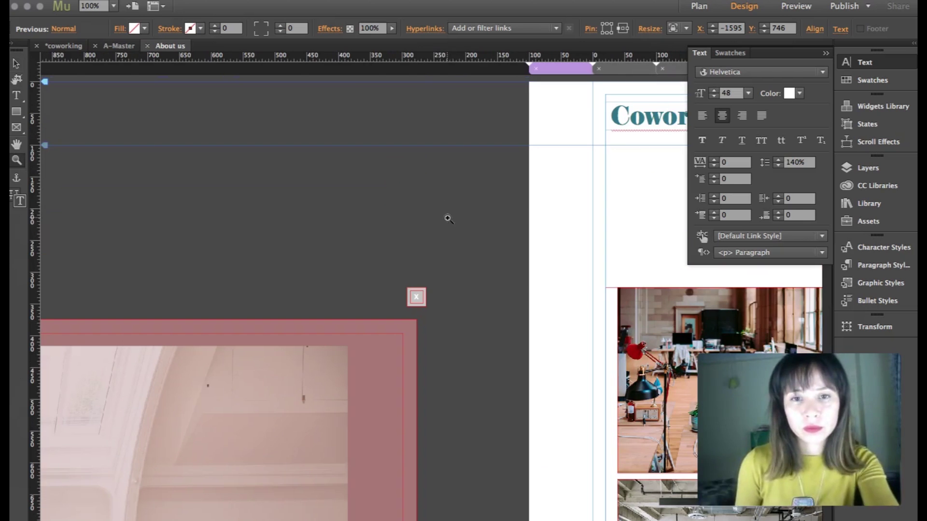
left_click(416, 300)
left_click(145, 29)
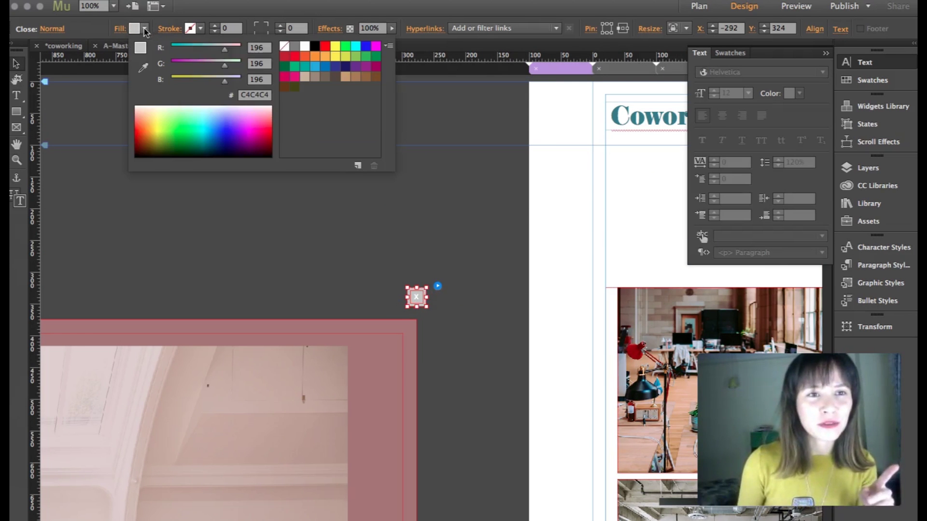
left_click(284, 47)
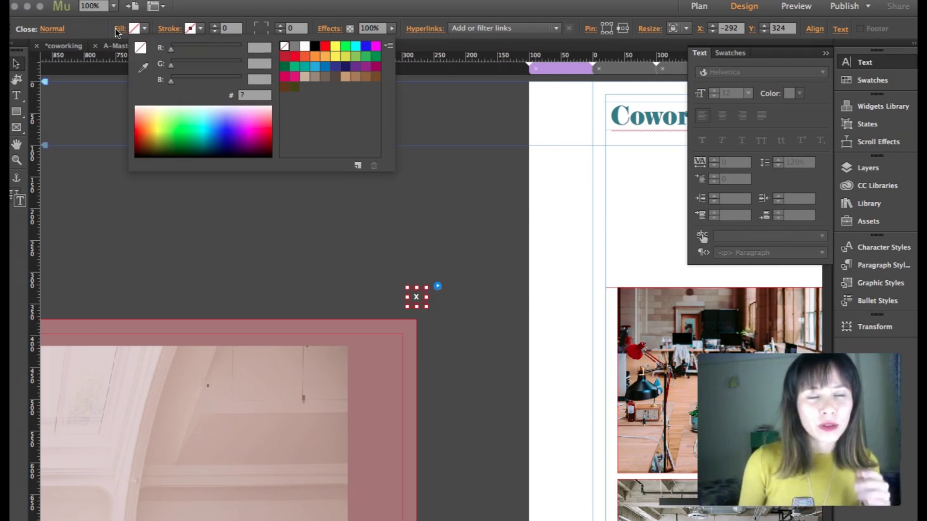
- Set the close button's Rollover state to no fill
left_click(57, 32)
left_click(57, 30)
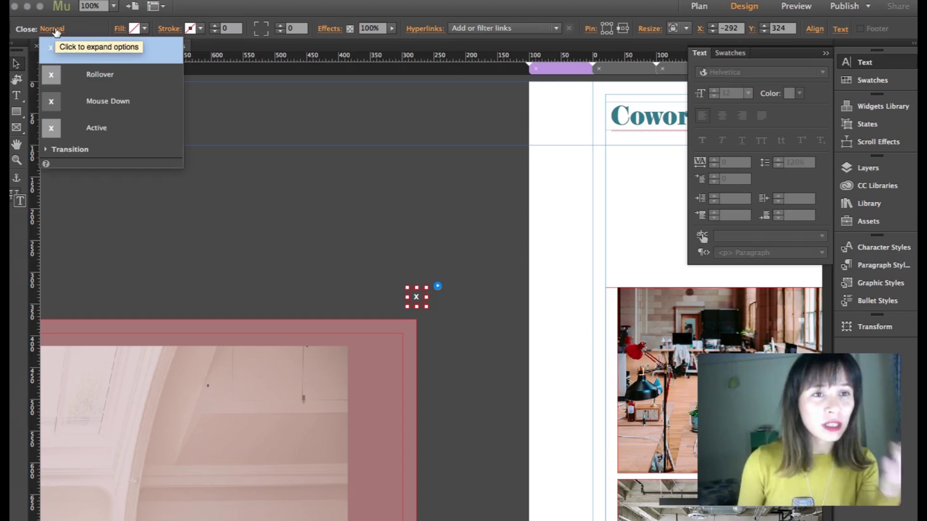
key("Escape")
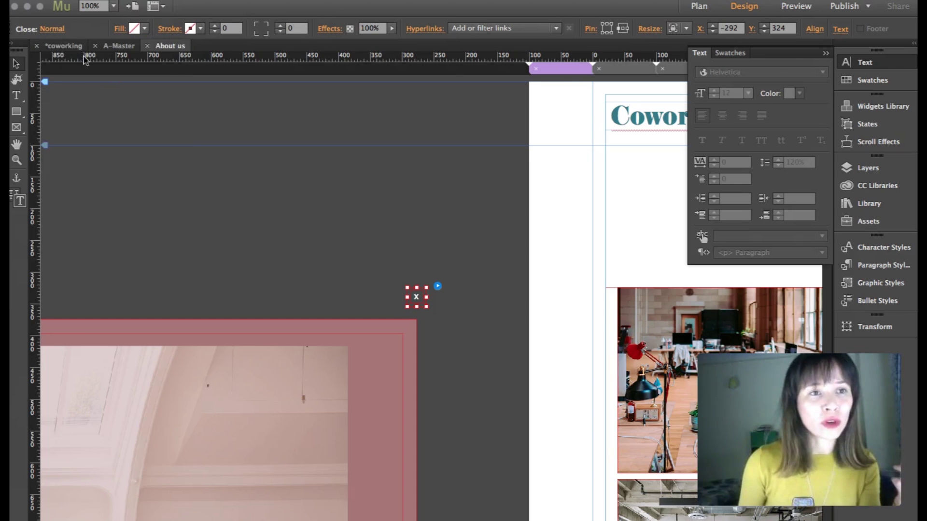
left_click(52, 29)
left_click(104, 74)
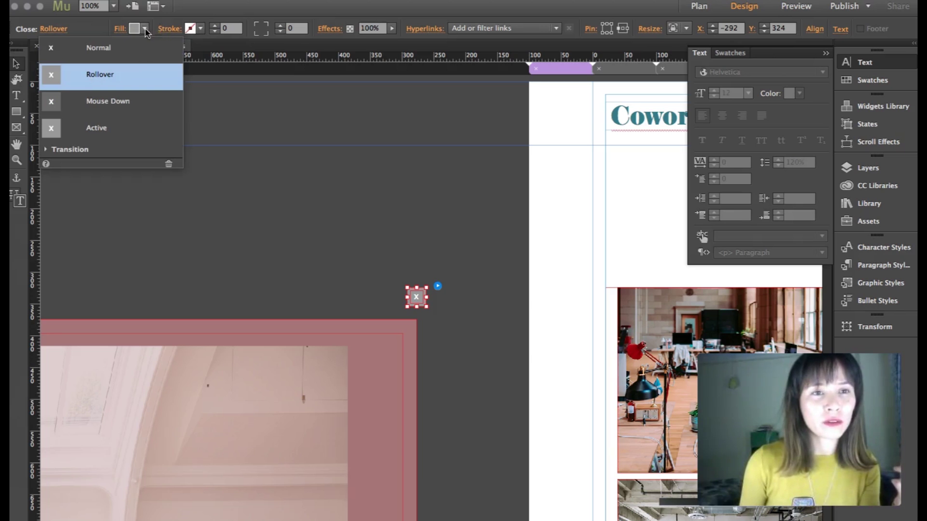
left_click(145, 29)
left_click(281, 48)
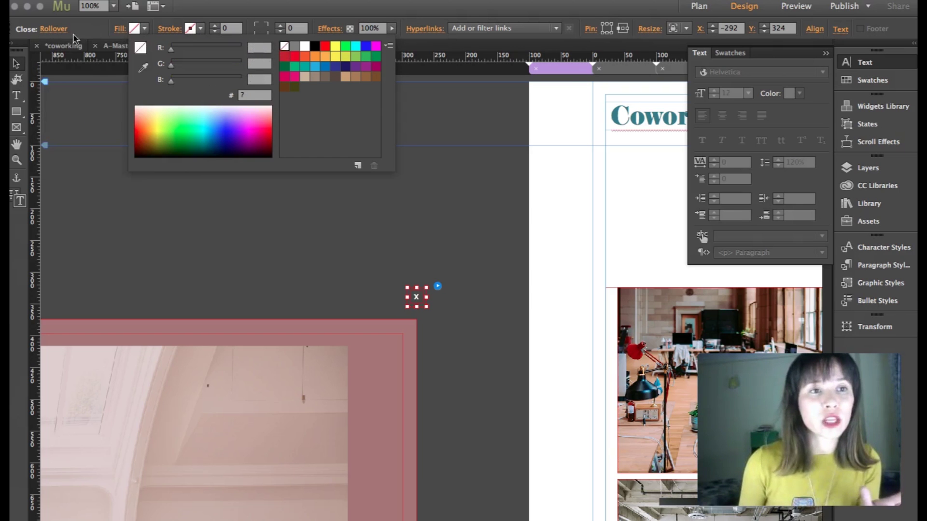
- Remove the fill from the close button's Mouse Down state
left_click(55, 30)
left_click(103, 101)
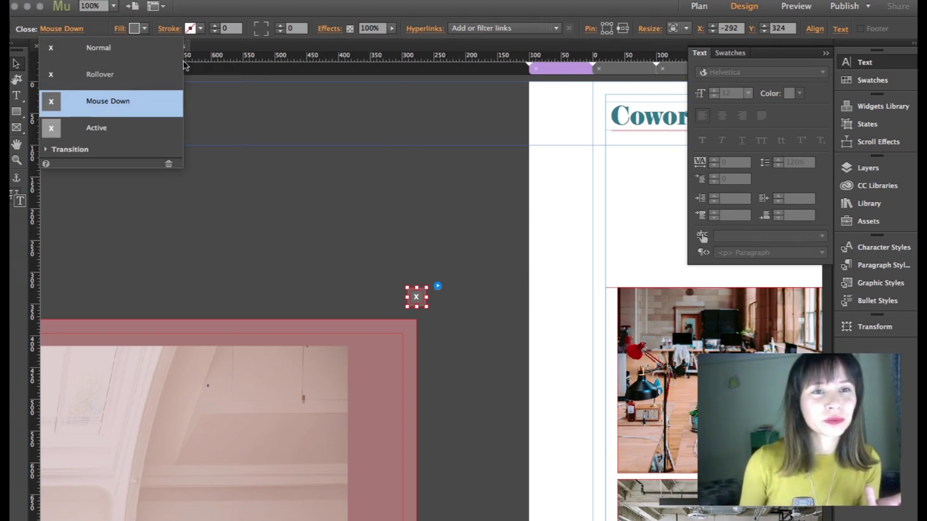
left_click(145, 29)
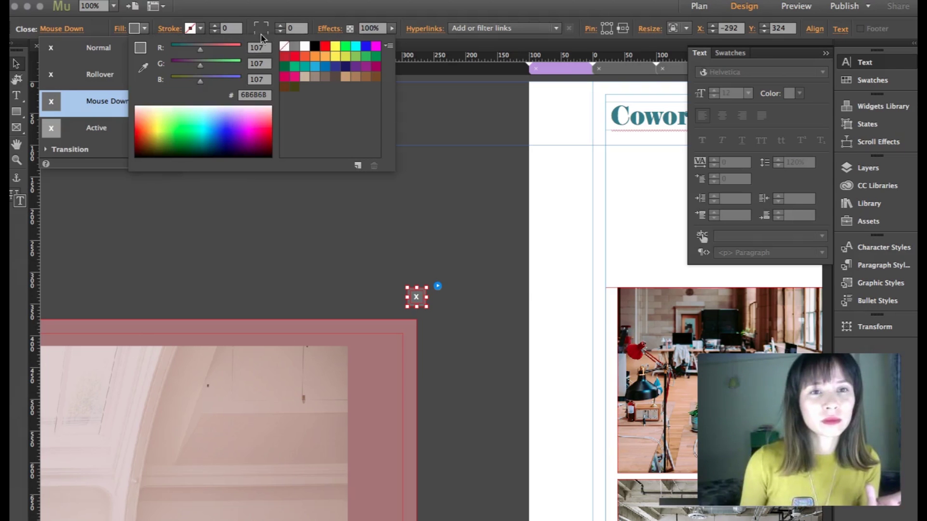
left_click(284, 48)
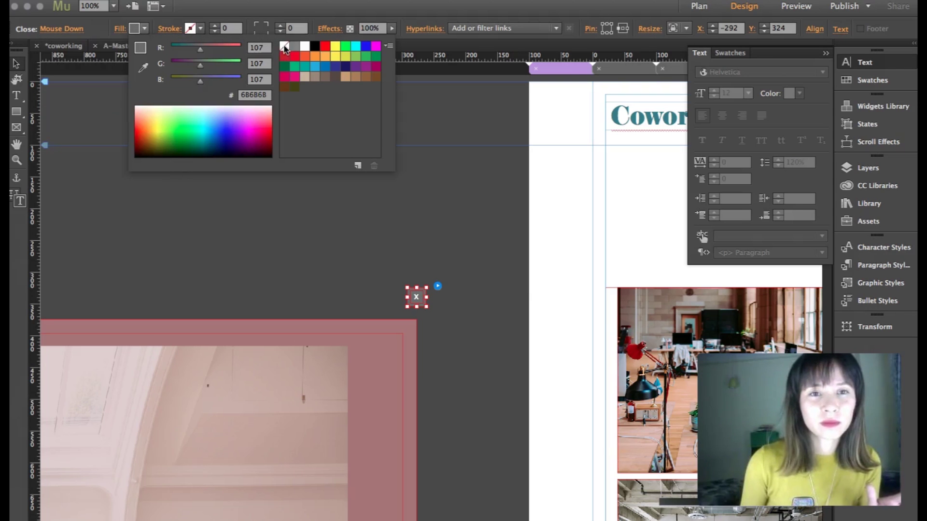
- Set the close button's Active state to no fill
left_click(67, 30)
left_click(97, 127)
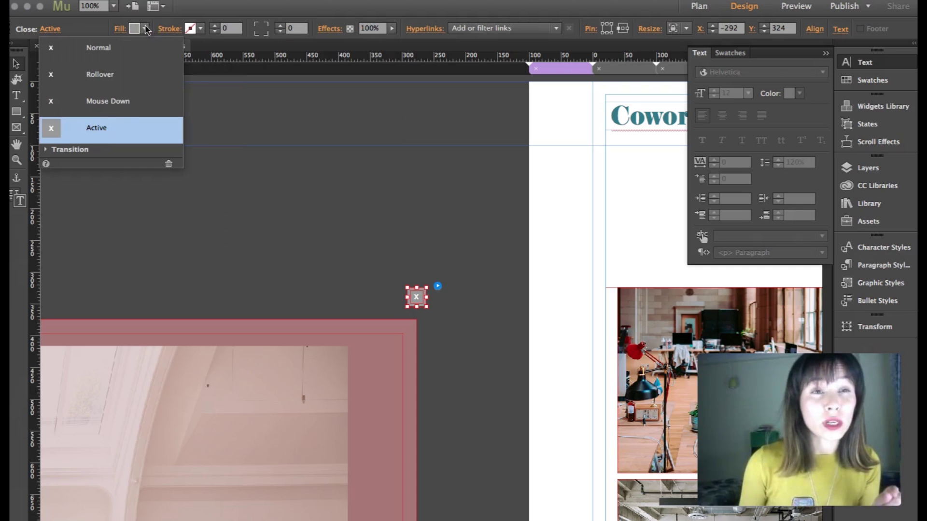
left_click(145, 29)
left_click(284, 48)
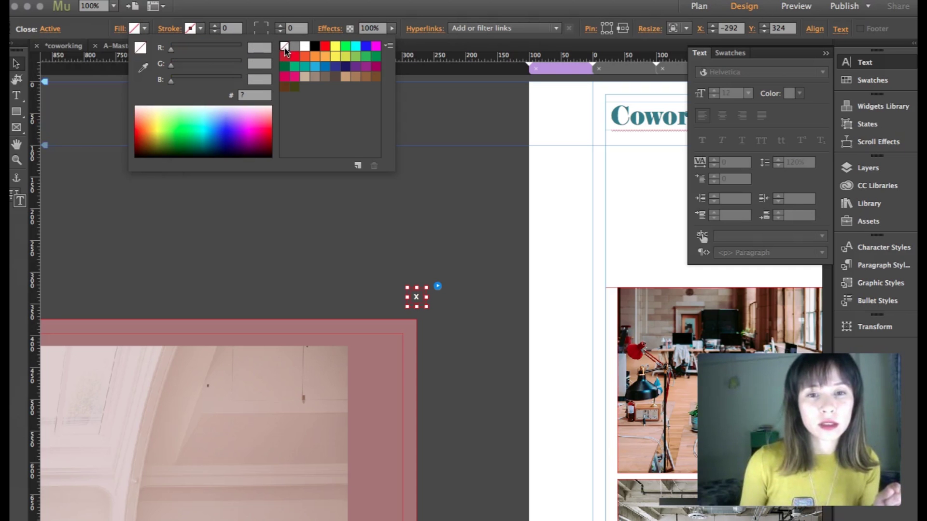
left_click(298, 220)
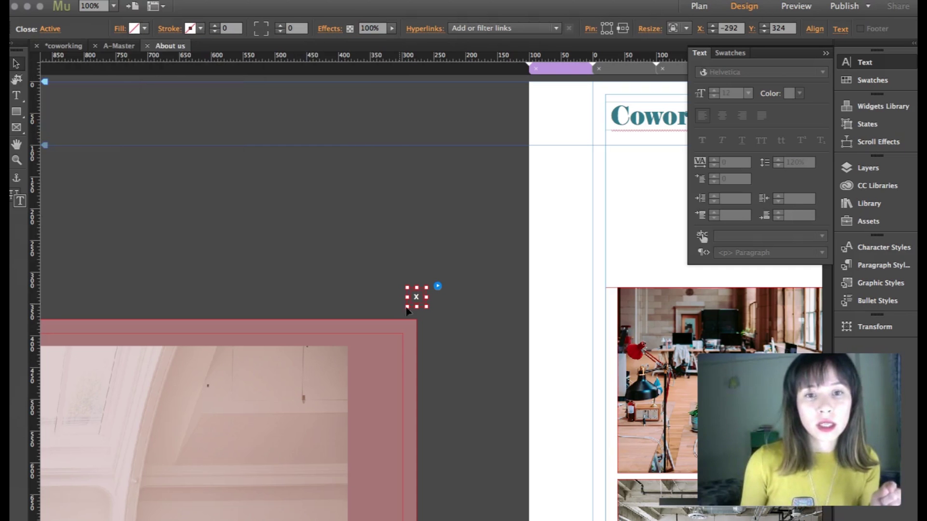
- Enlarge the close button's frame in the Active state and place its x, at text size 36, inside at X -259, Y 292
left_click_drag(434, 280, 457, 259)
left_click(416, 275)
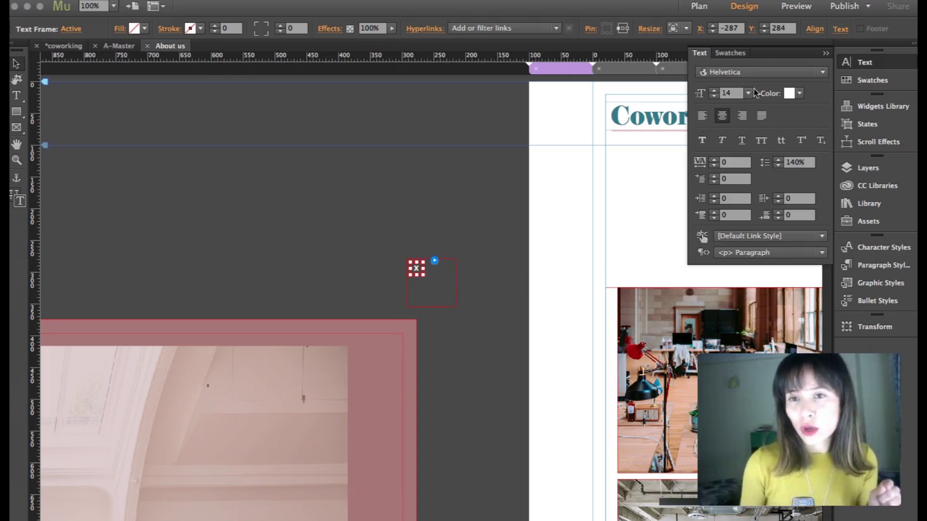
left_click(747, 94)
left_click(761, 247)
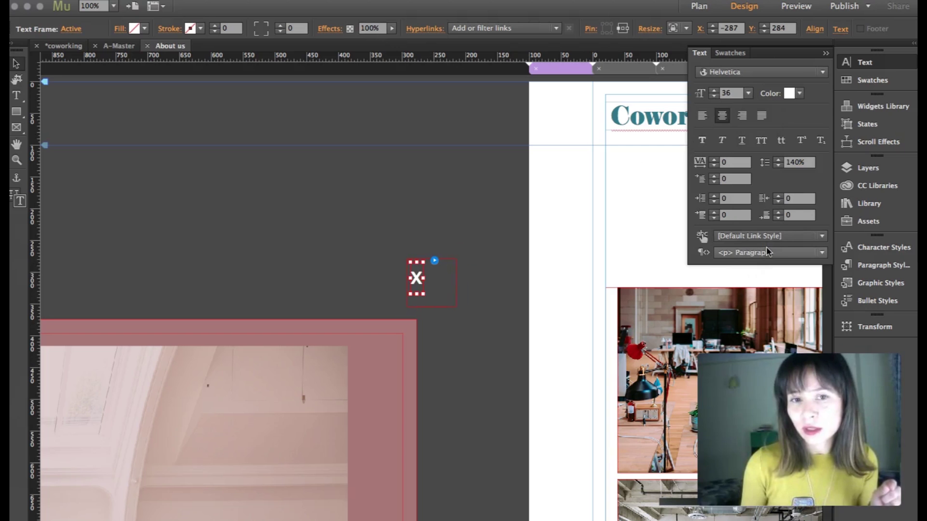
left_click_drag(420, 279, 438, 284)
left_click(826, 53)
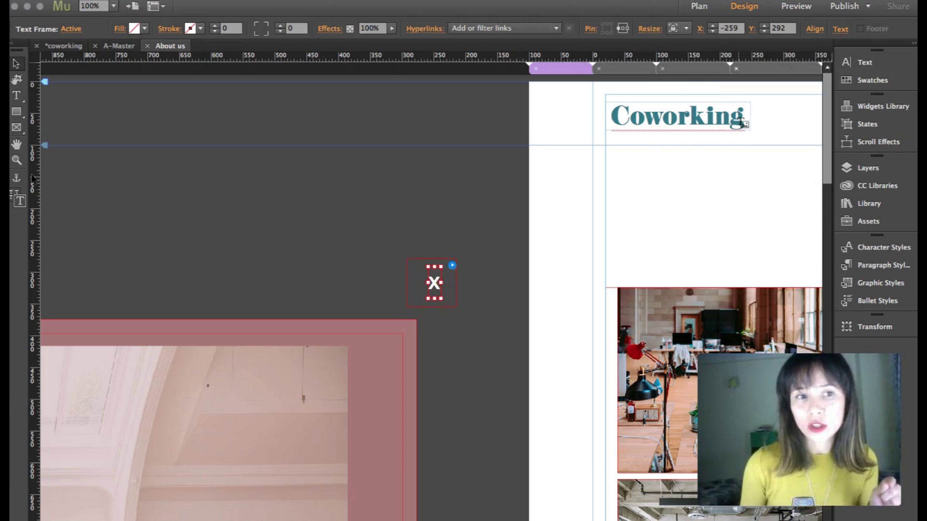
- Preview the About us page in the browser and widen the browser window to full width
left_click(459, 366, "alt")
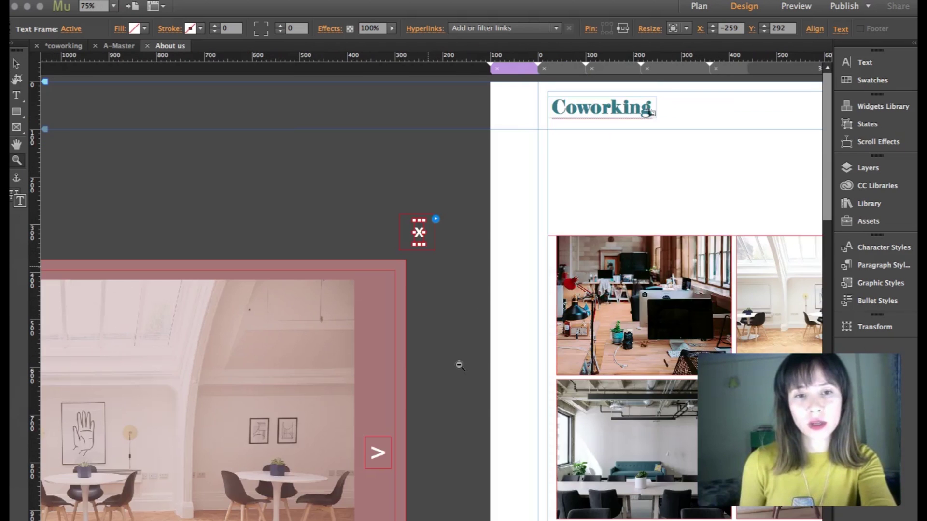
left_click(450, 366, "alt")
left_click(437, 362, "alt")
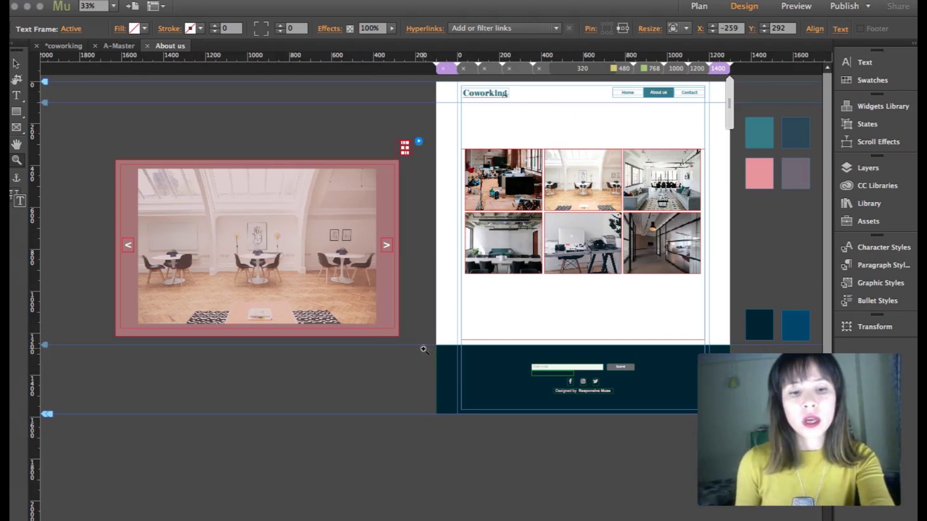
left_click(16, 63)
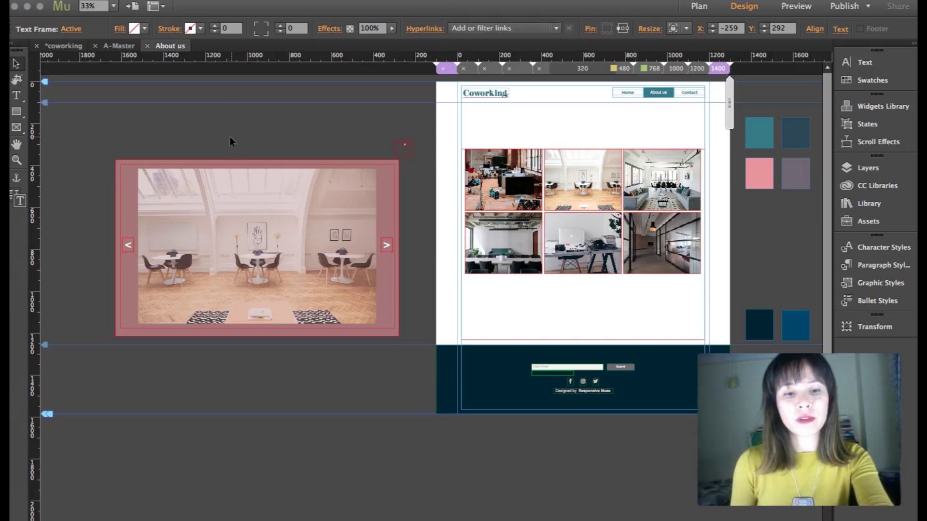
left_click(230, 138)
key("super+shift+e")
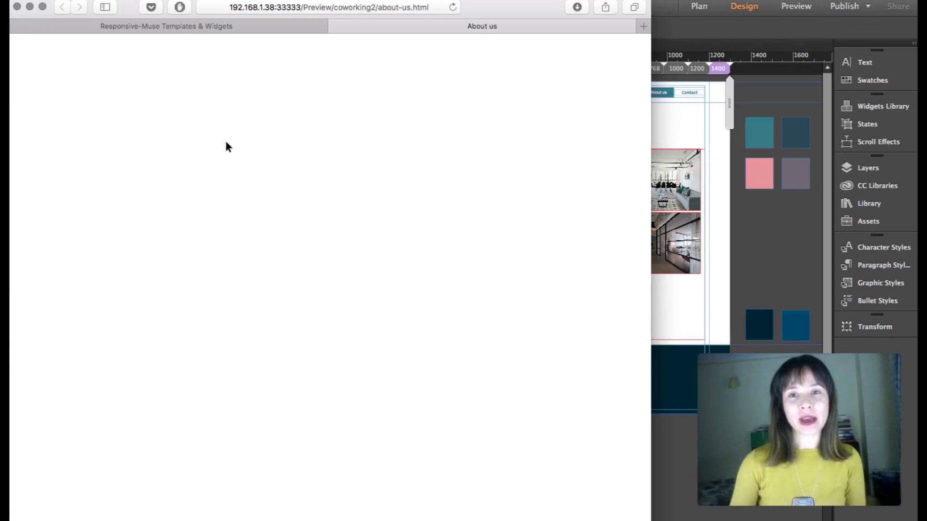
left_click_drag(648, 128, 917, 128)
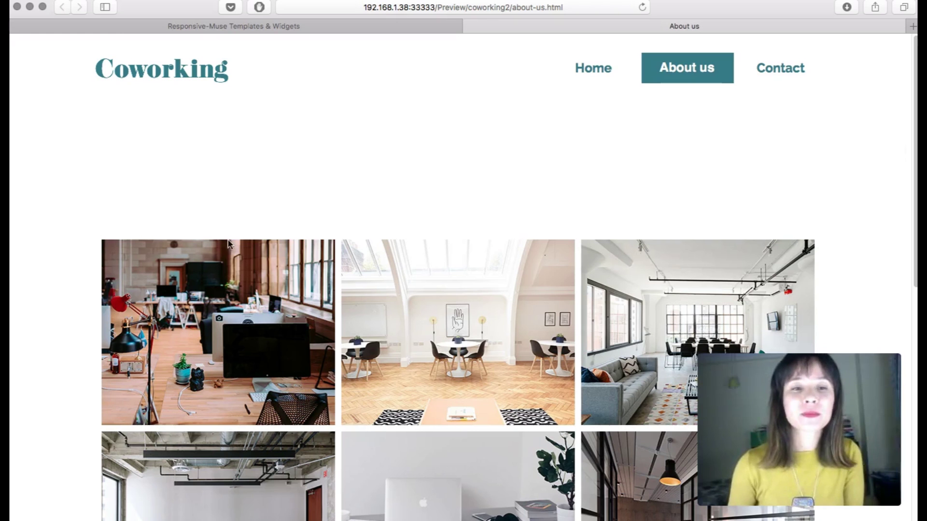
- Test the gallery by opening the first office photo, advancing three photos, closing the slideshow and checking the page down to the footer
left_click(233, 293)
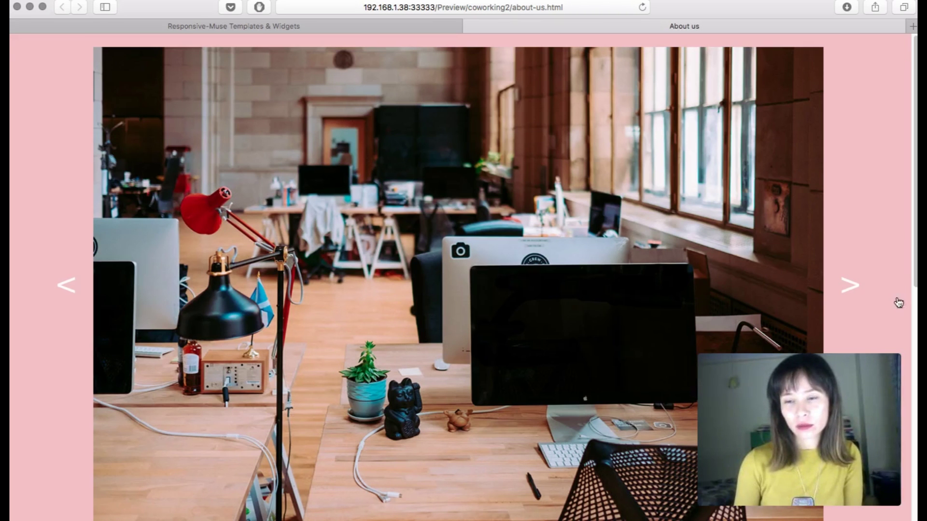
left_click(852, 290)
left_click(853, 290)
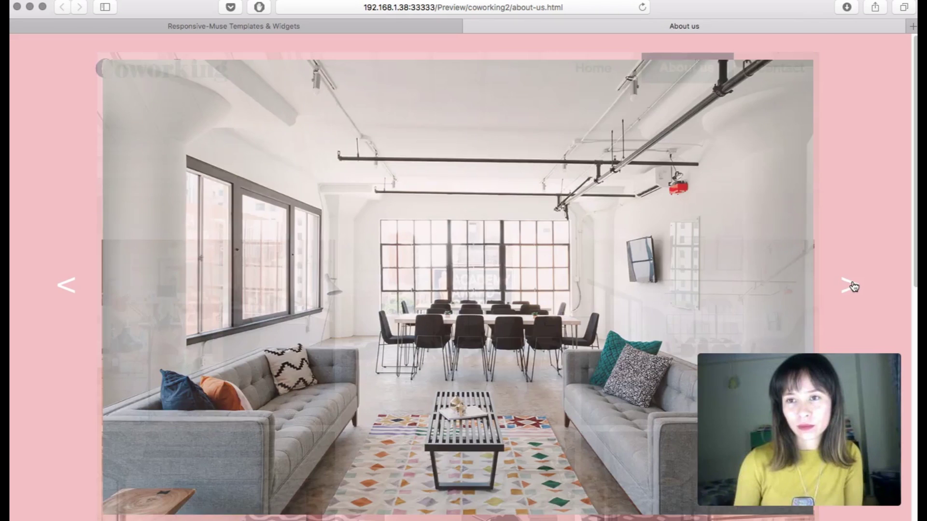
left_click(852, 290)
scroll(826, 170, "down", 5)
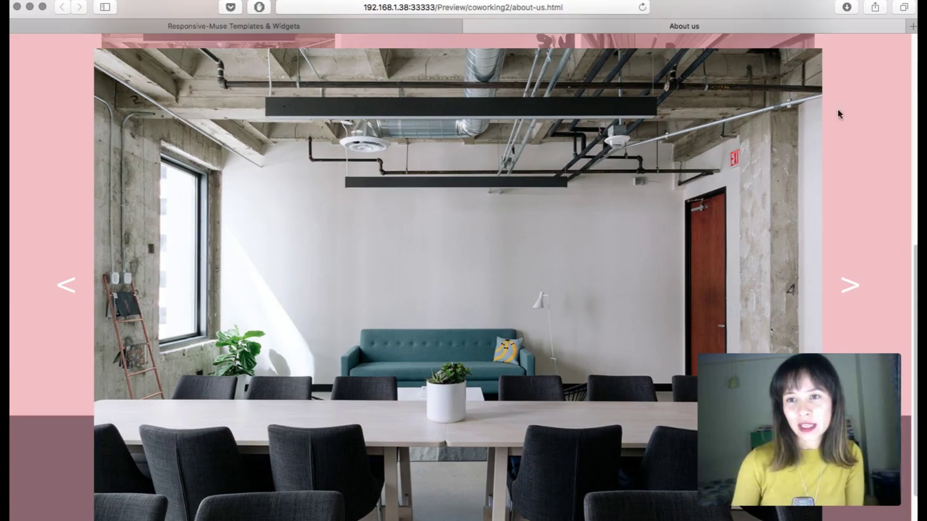
scroll(579, 157, "up", 5)
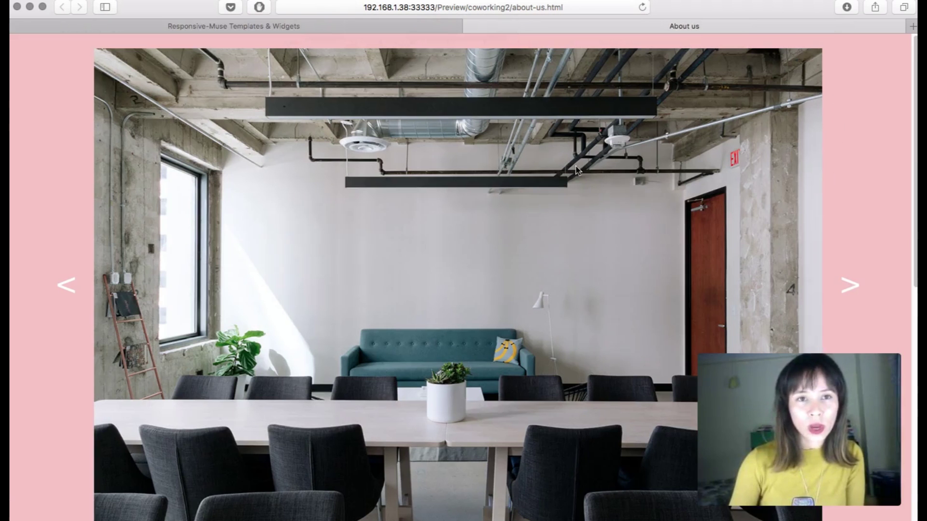
left_click(872, 101)
scroll(833, 273, "down", 10)
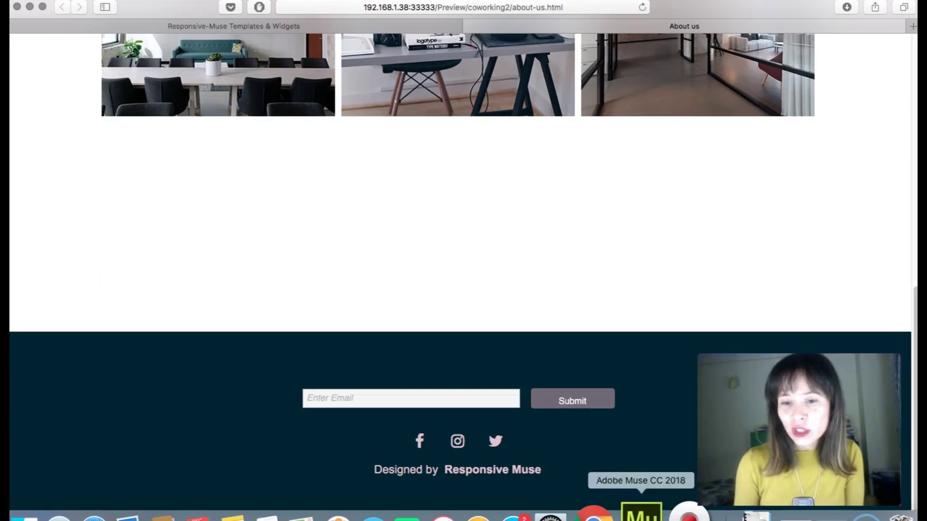
- In Adobe Muse, shrink the hero container to a left edge at about X -1400 and move the close button to X -308, Y 353
left_click(643, 511)
left_click(318, 181)
left_click(313, 184)
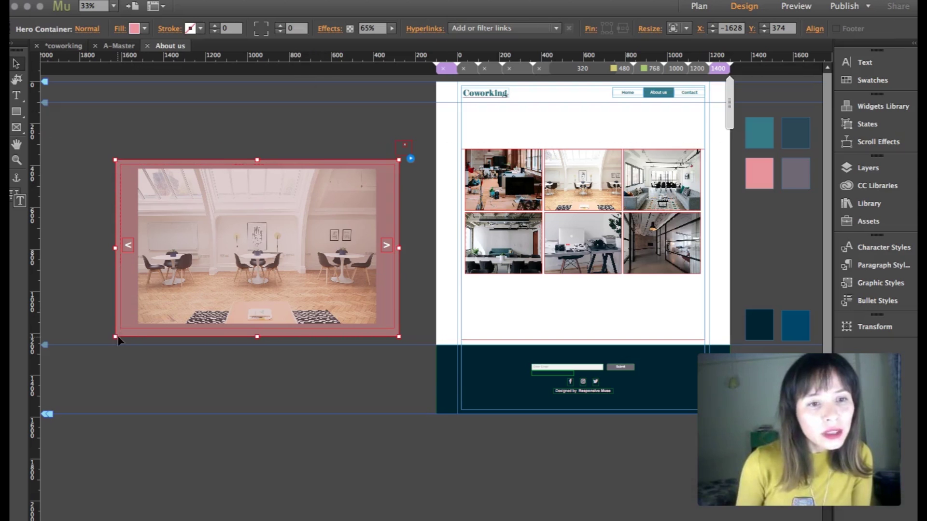
left_click_drag(115, 336, 163, 317)
left_click(404, 147)
left_click_drag(405, 146, 402, 162)
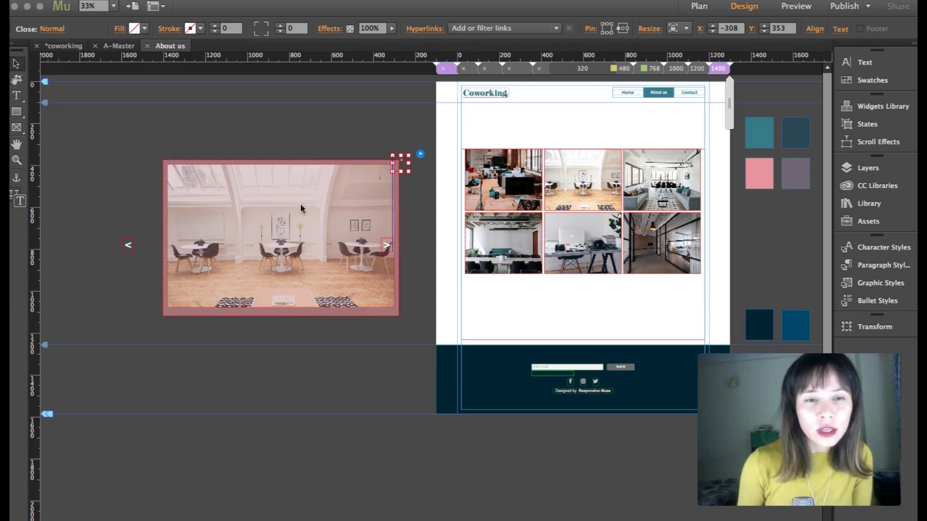
- Move the previous arrow onto the hero container's left edge at X -1430, Y 746, and the next arrow onto its right edge
left_click(128, 248)
left_click_drag(129, 251, 161, 251)
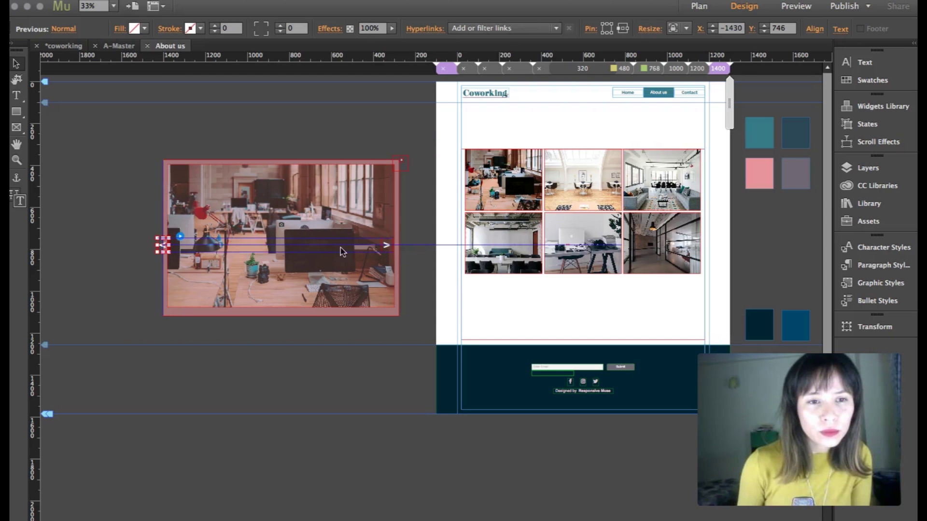
left_click(386, 245)
left_click_drag(386, 244, 401, 246)
left_click(367, 124)
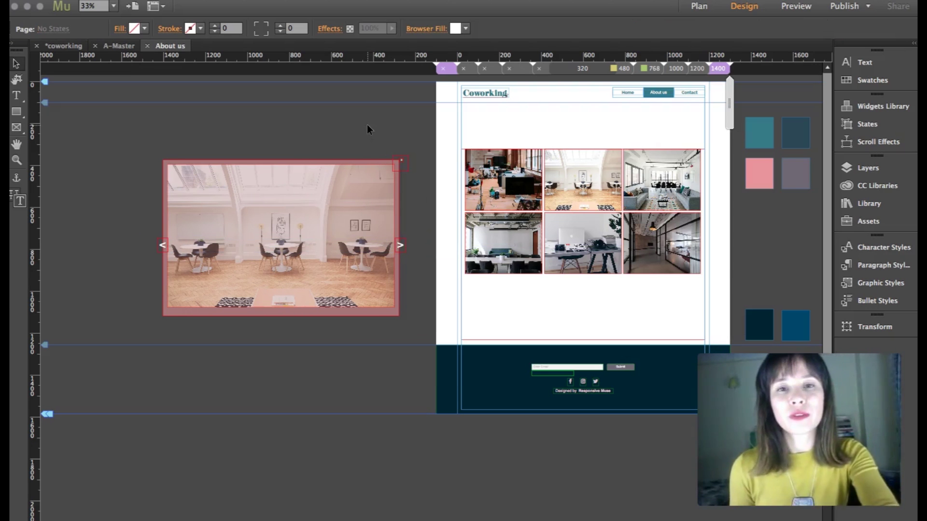
- Preview the About us page in the browser again, open the first office photo and try the slideshow's close button
key("super+shift+e")
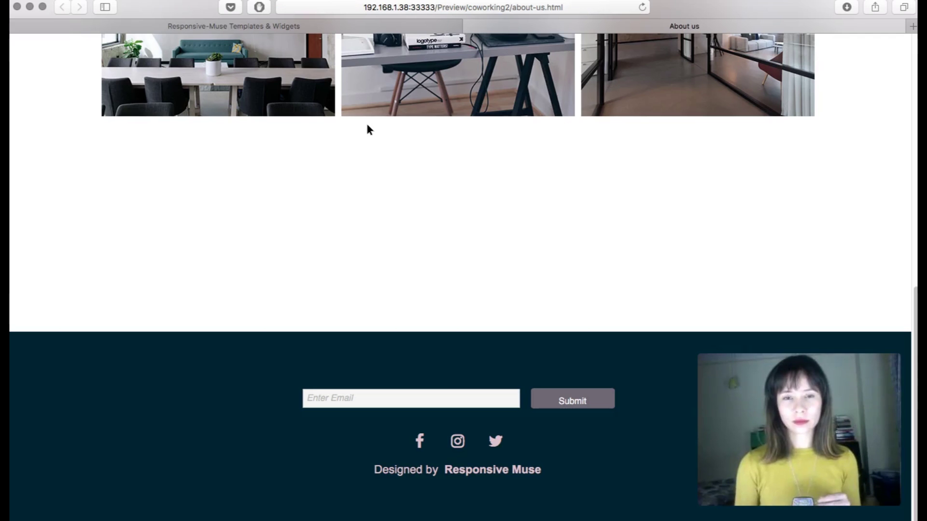
scroll(407, 141, "down", 4)
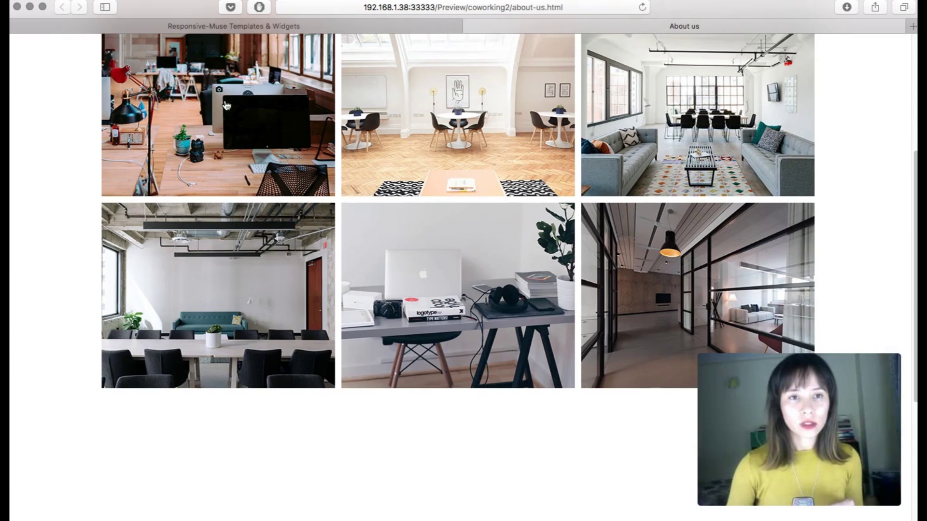
left_click(225, 104)
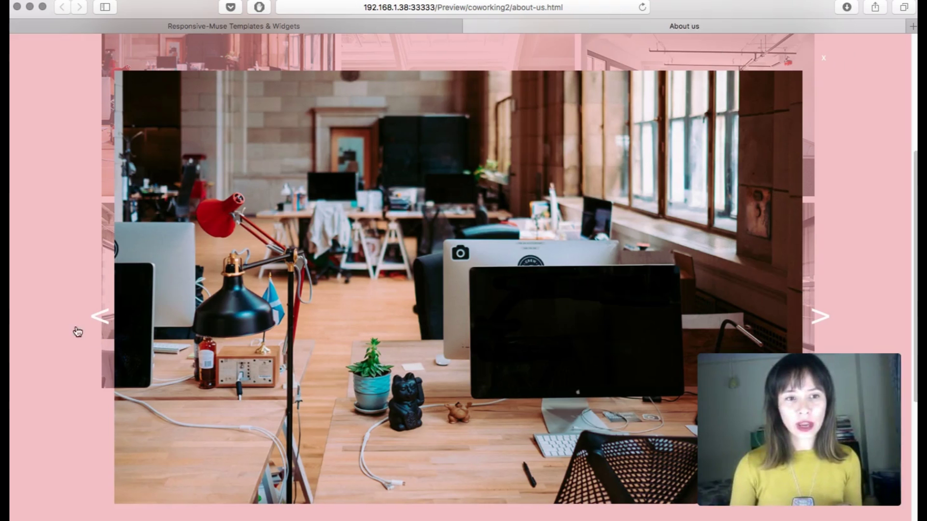
left_click(826, 59)
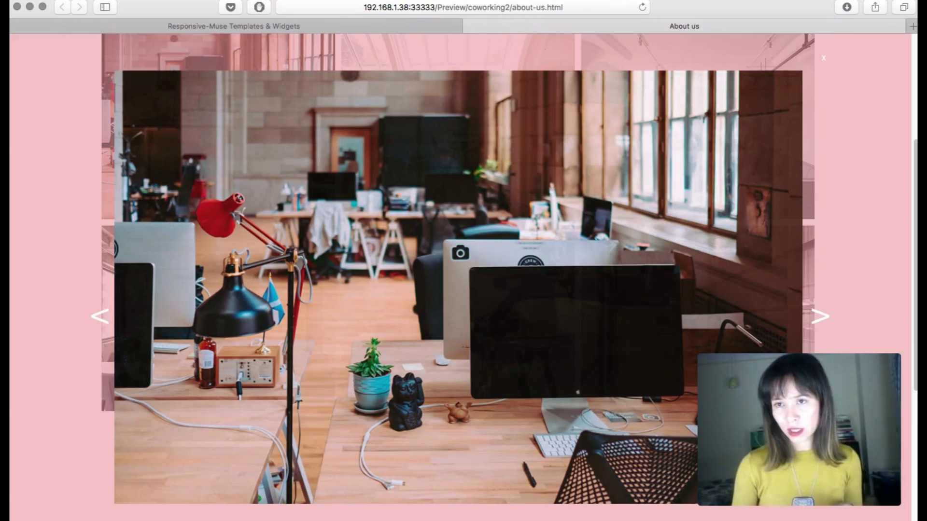
- Back in Adobe Muse, set the text size of the close button's x to 36 in the Normal state
left_click(643, 515)
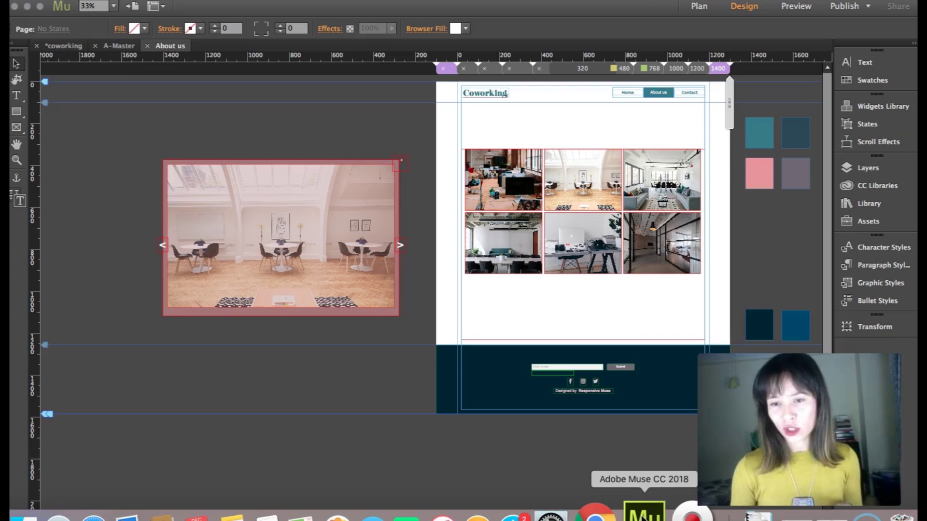
left_click(400, 164)
left_click(403, 163)
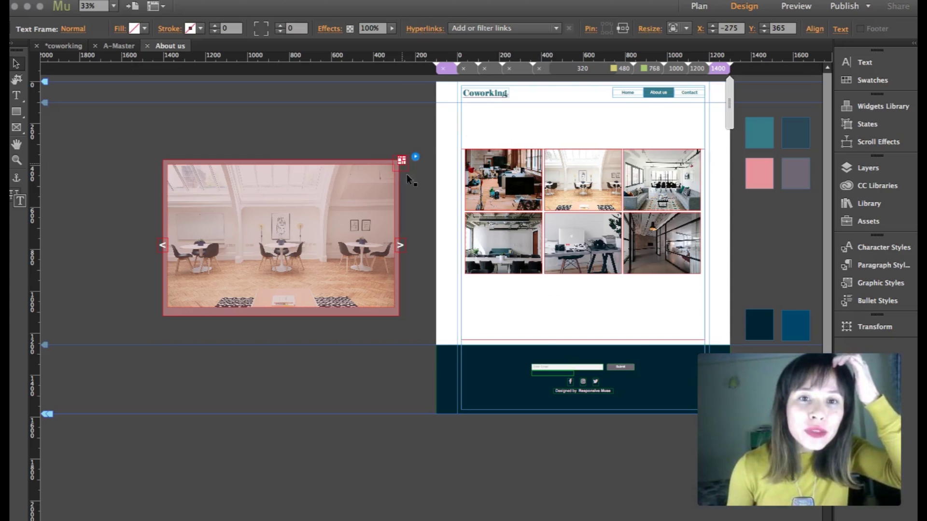
left_click(886, 67)
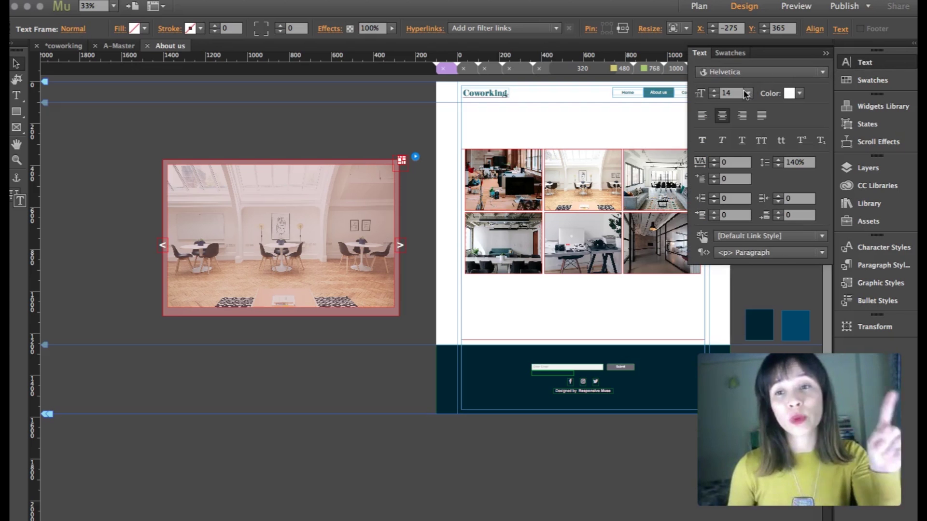
left_click(748, 93)
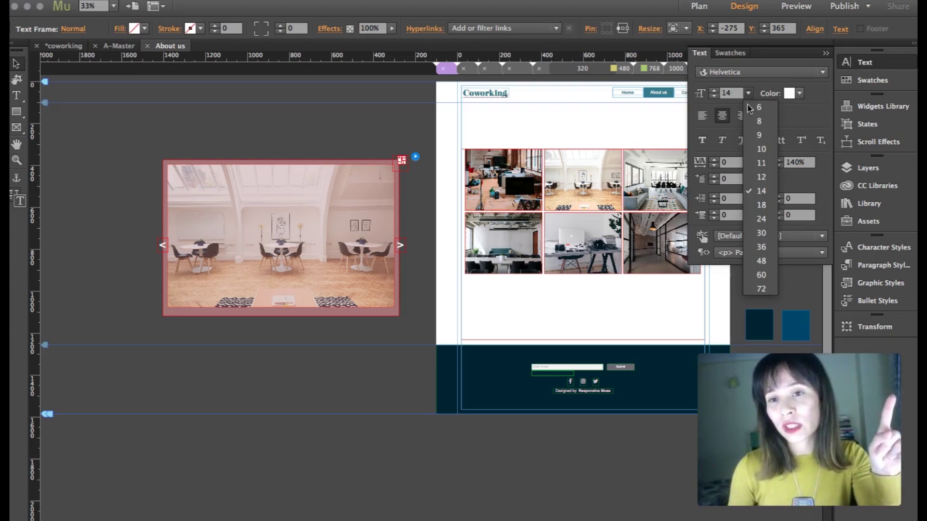
left_click(762, 246)
left_click(425, 140)
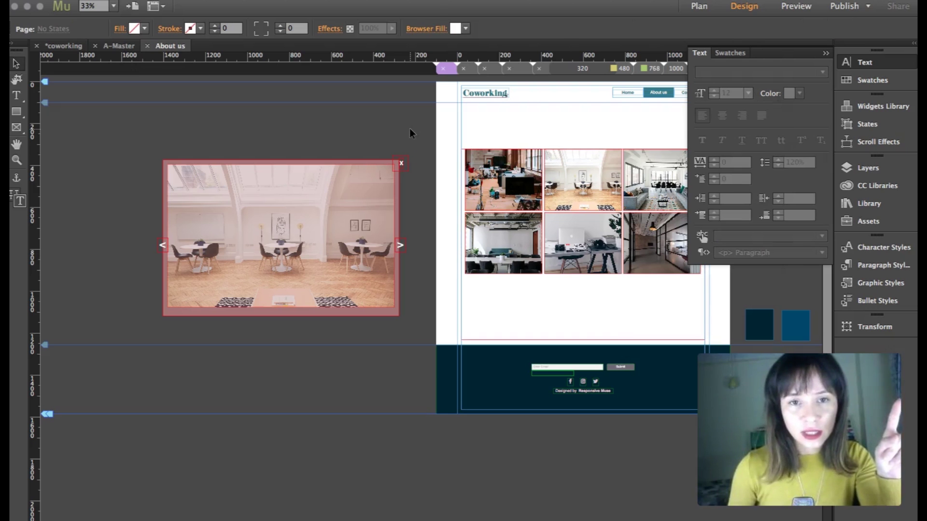
left_click(825, 53)
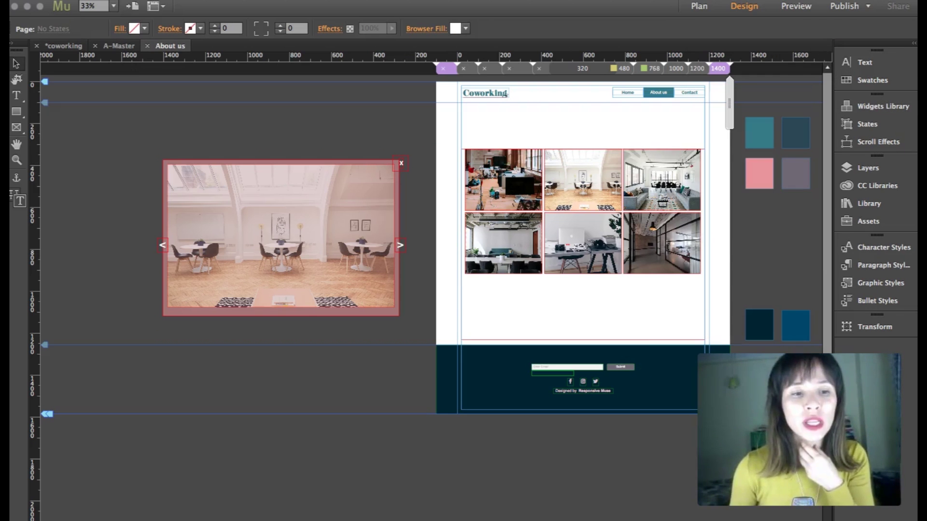
- Switch to the browser preview and open the first office photo to examine the slideshow over the page
left_click(120, 512)
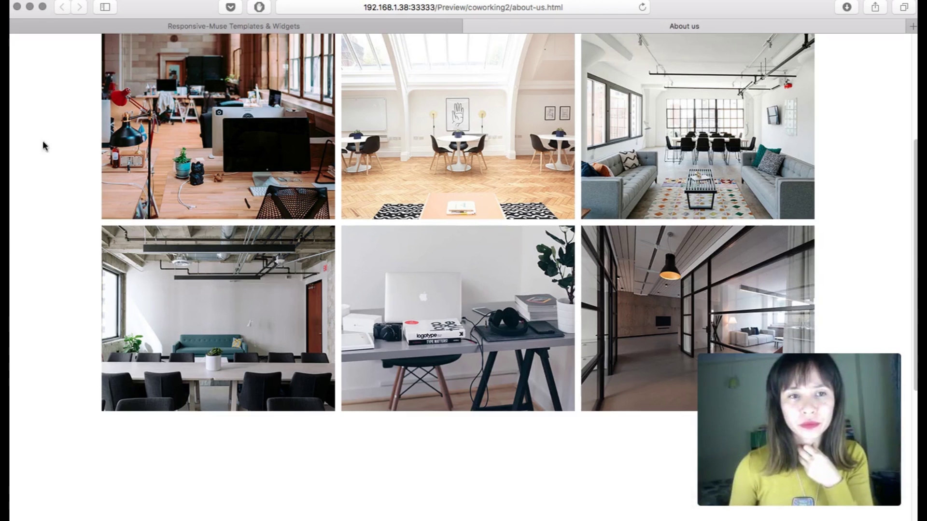
scroll(53, 207, "up", 1)
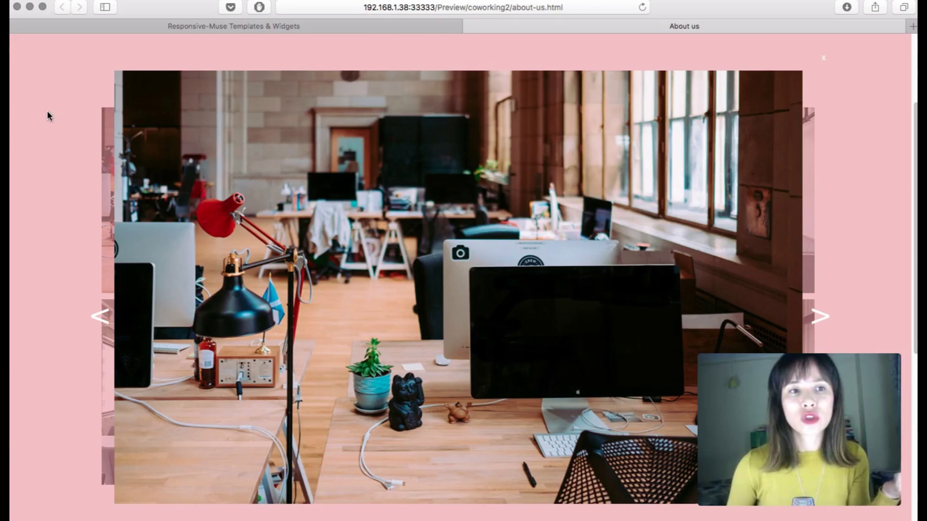
- Close the slideshow in the preview, switch back to Adobe Muse and choose the Rollover state for the first photo's thumbnail
left_click(33, 94)
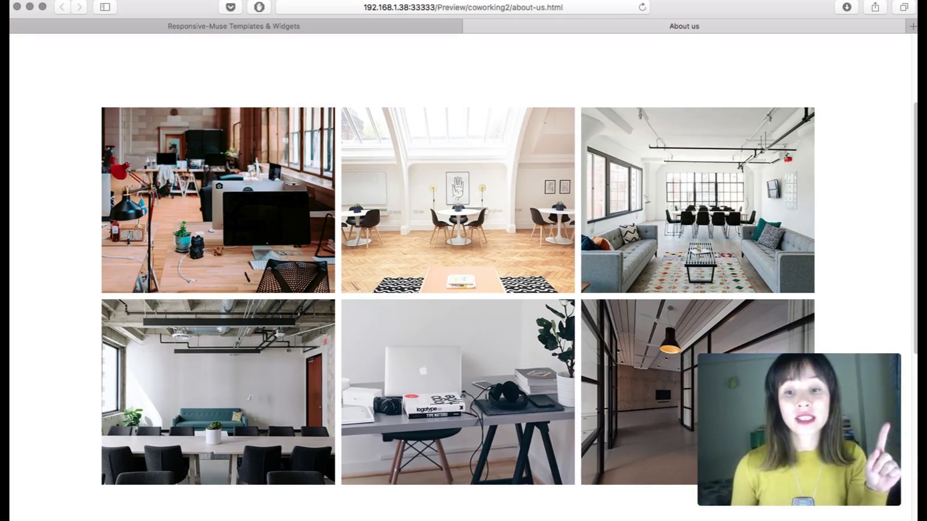
left_click(642, 512)
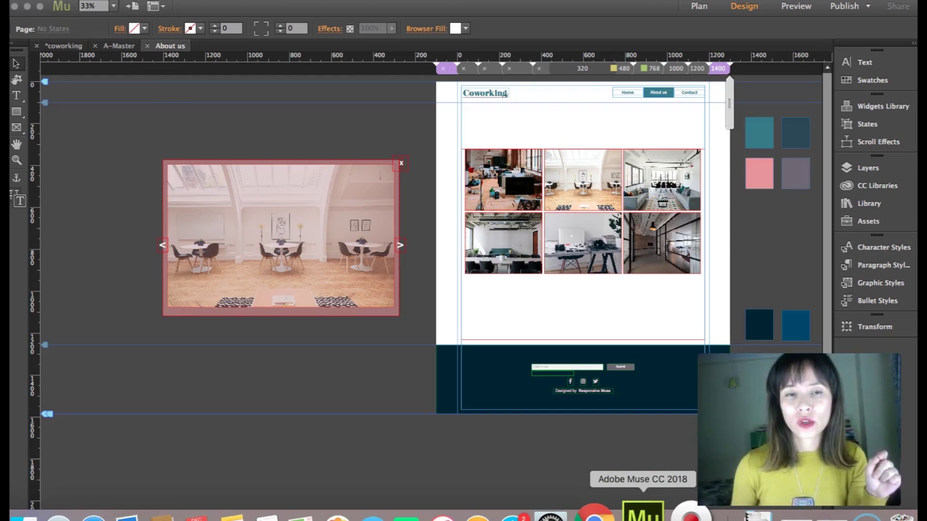
left_click(511, 182)
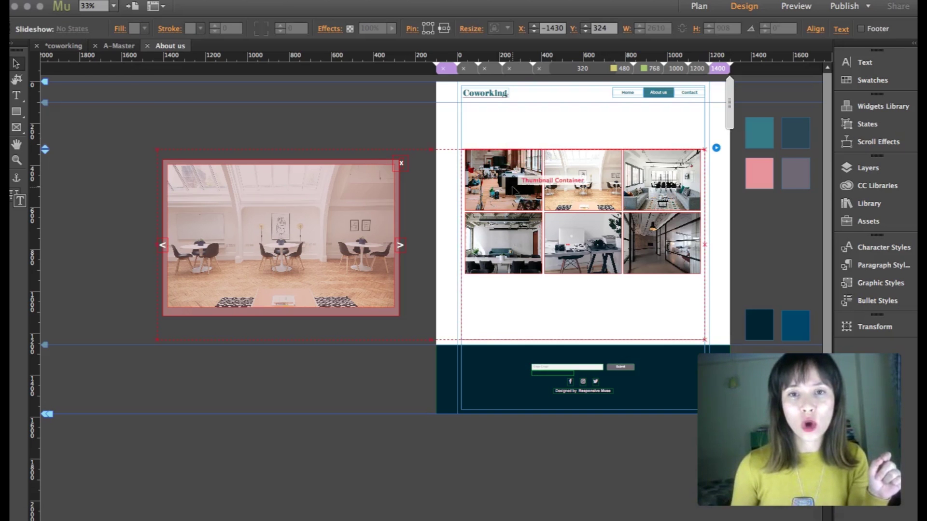
left_click(514, 187)
left_click(515, 190)
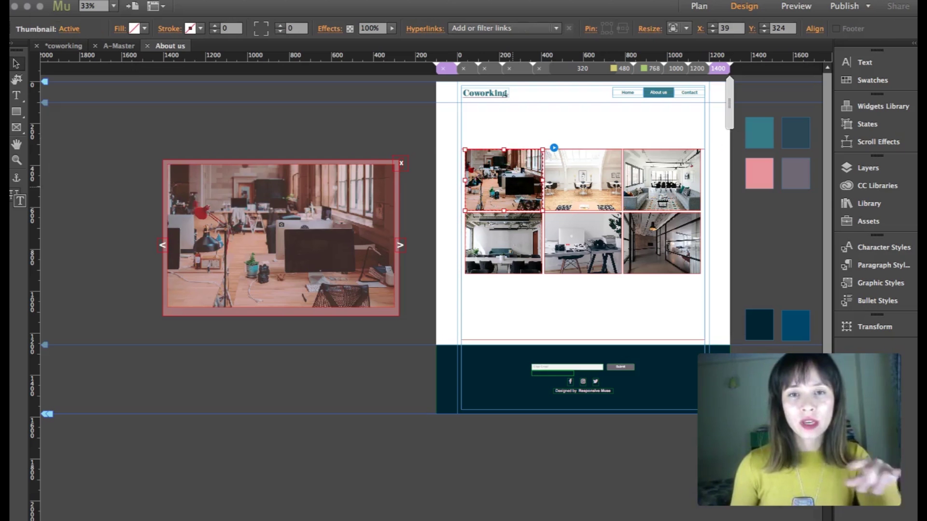
left_click(69, 30)
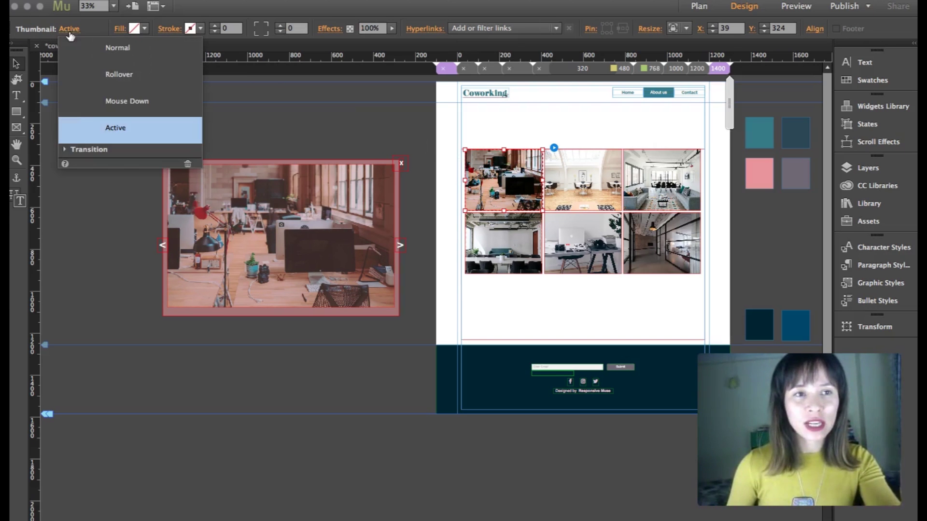
left_click(97, 78)
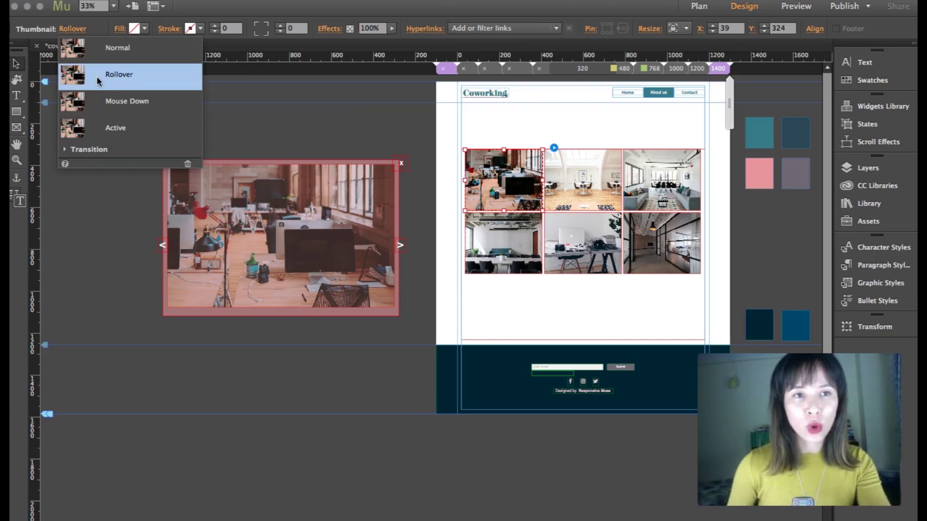
- Fill the thumbnail's Rollover state with the pink E7969C sampled from the swatch beside the page and lower its opacity to 65%
left_click(146, 30)
left_click(142, 67)
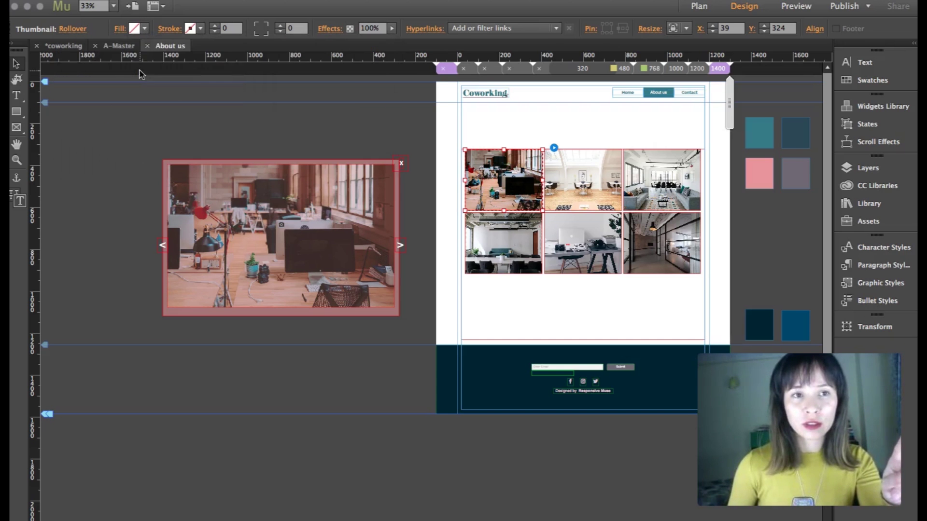
left_click(146, 30)
left_click(143, 67)
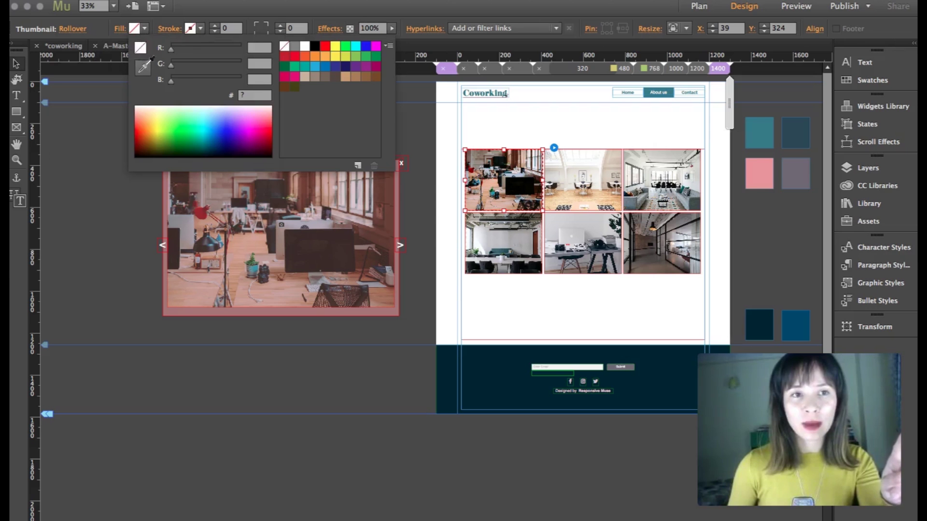
left_click(761, 172)
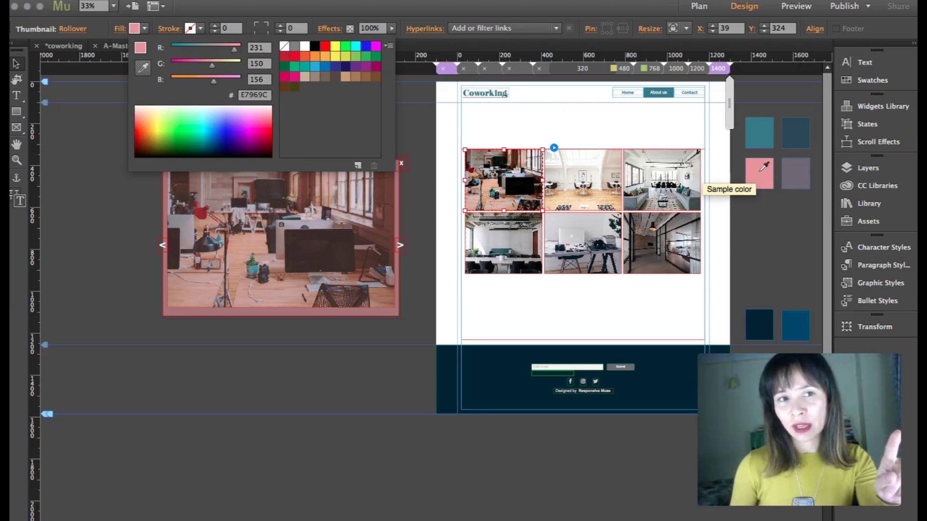
left_click(392, 28)
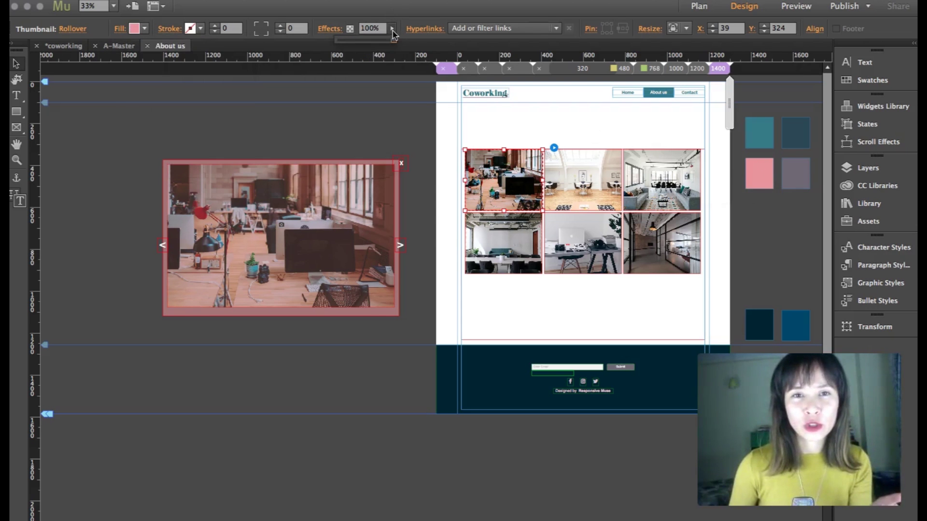
left_click_drag(392, 41, 373, 44)
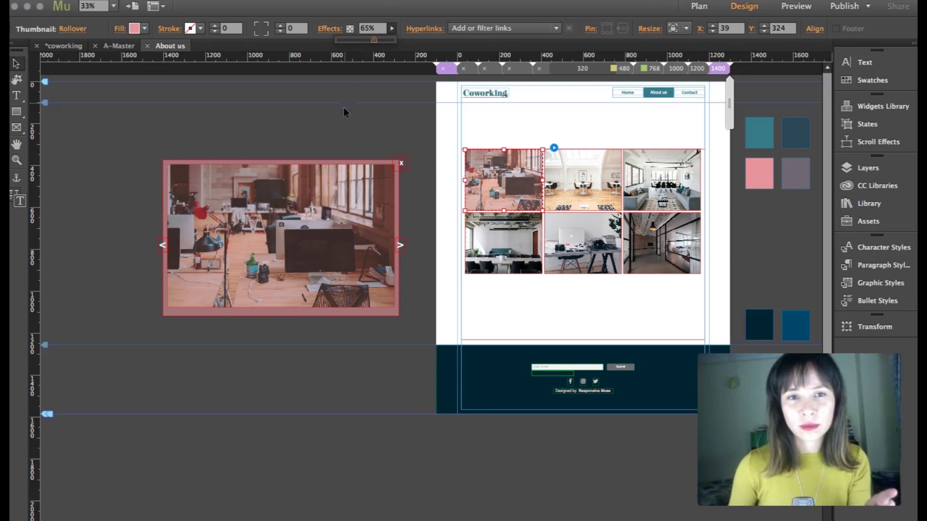
left_click(344, 132)
- Preview the About us page in the browser, checking the thumbnail's rollover effect, the slideshow's previous arrow and its close button
key("super+shift+e")
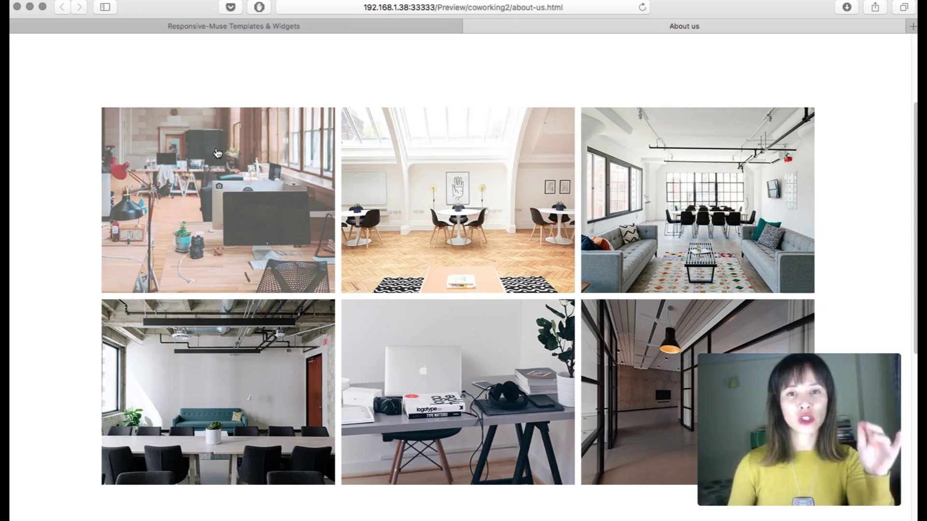
left_click(217, 153)
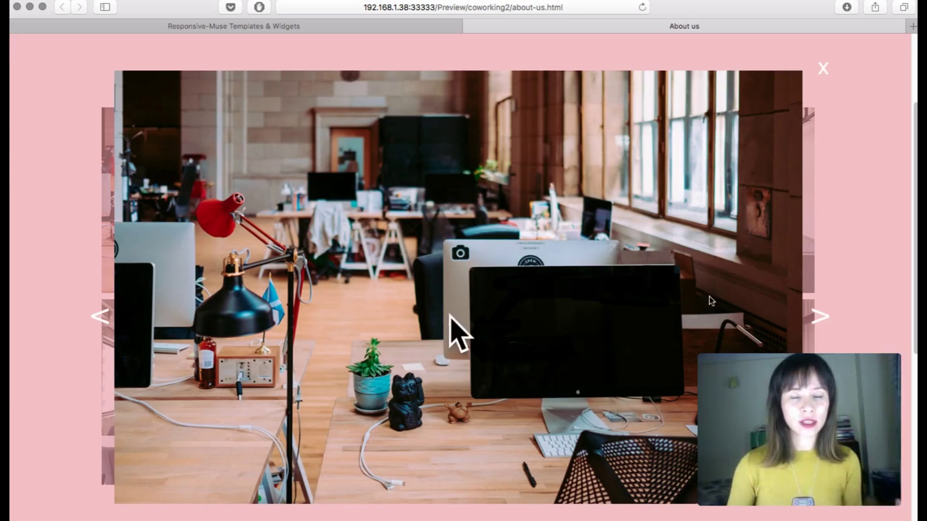
left_click(822, 70)
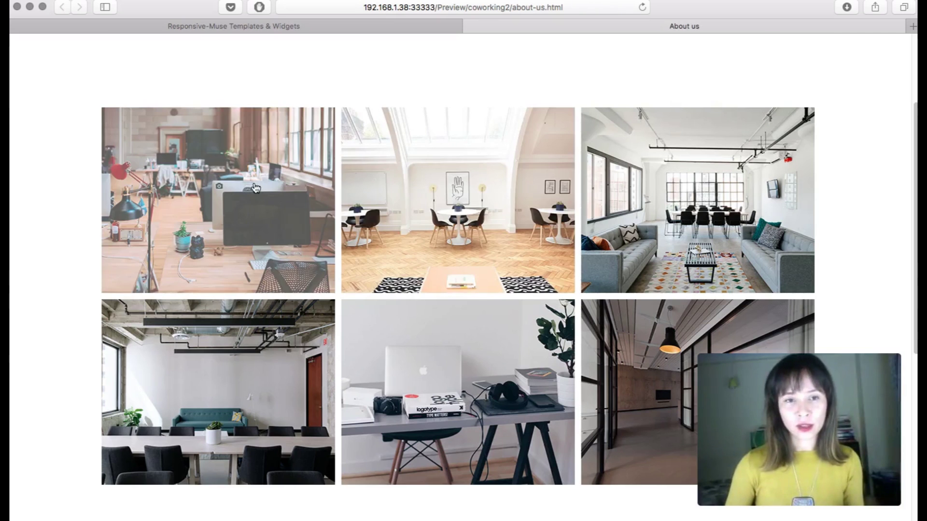
left_click(255, 189)
left_click(100, 316)
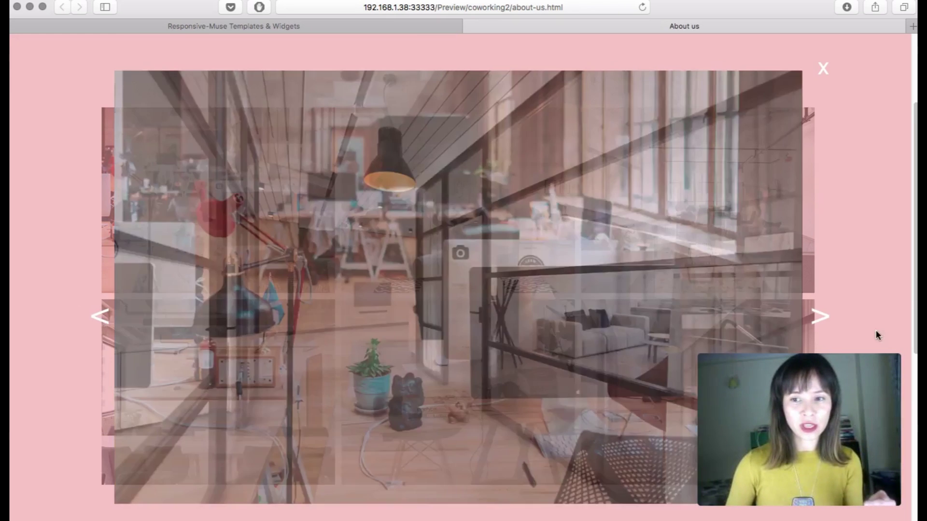
left_click(828, 67)
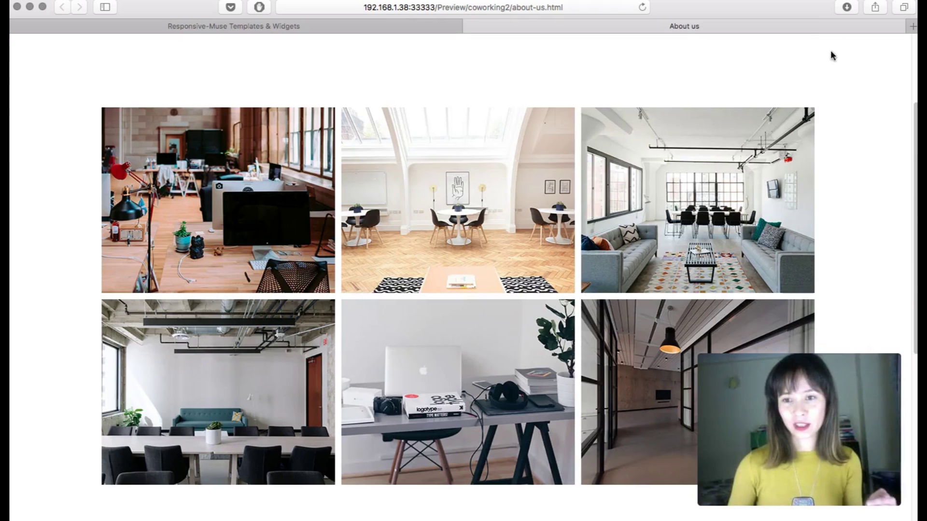
- Back in Adobe Muse, copy the slideshow's size and position from the 1400 breakpoint to the 1200 px breakpoint
left_click(648, 514)
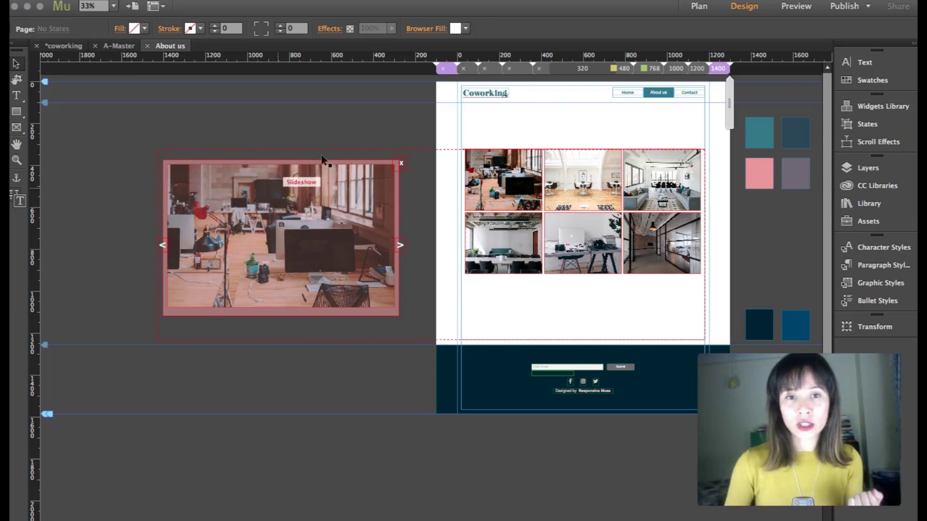
left_click(550, 200)
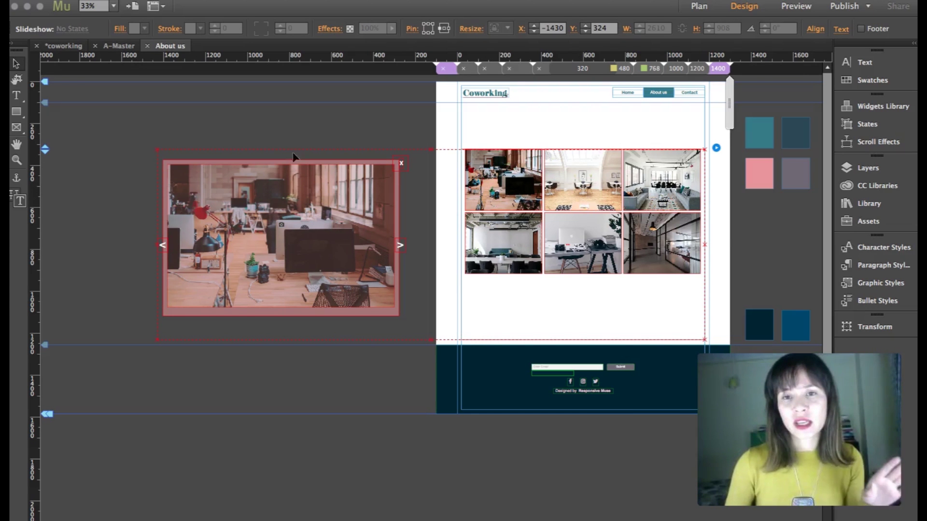
right_click(500, 187)
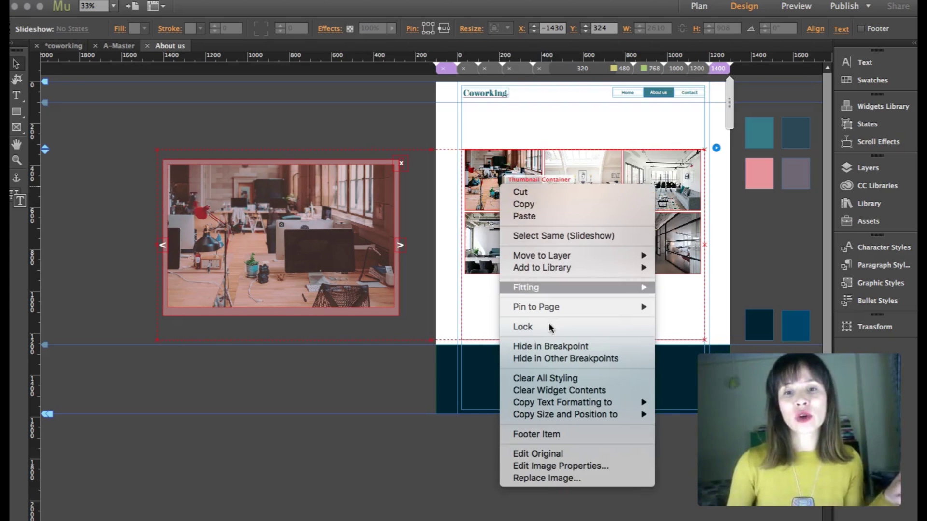
mouse_move(555, 416)
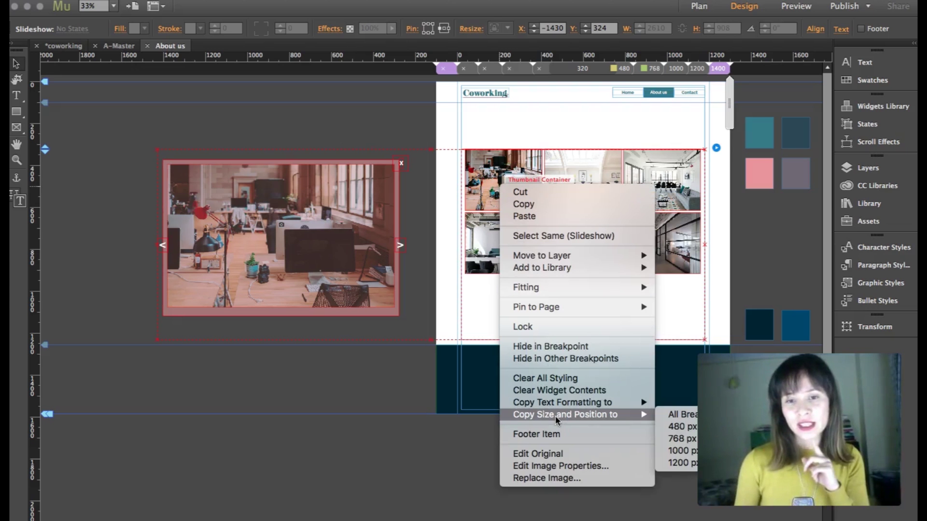
left_click(695, 416)
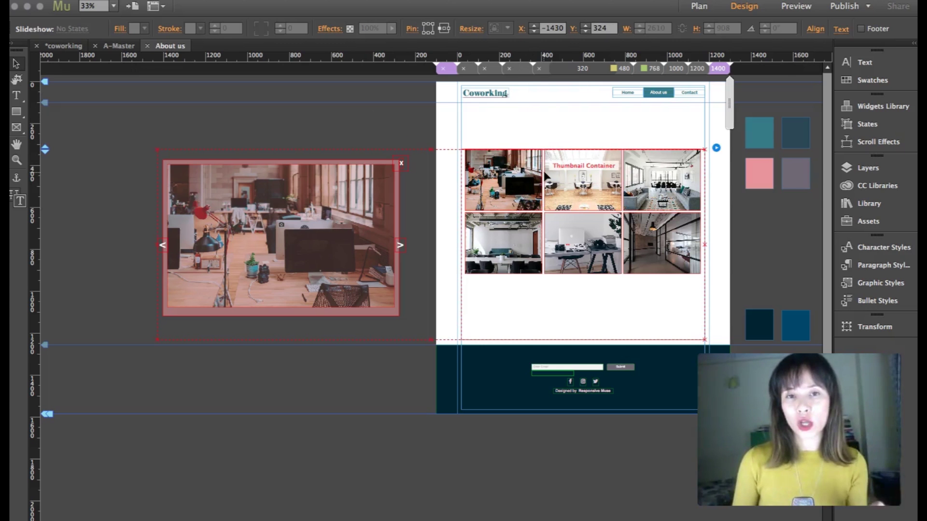
right_click(497, 165)
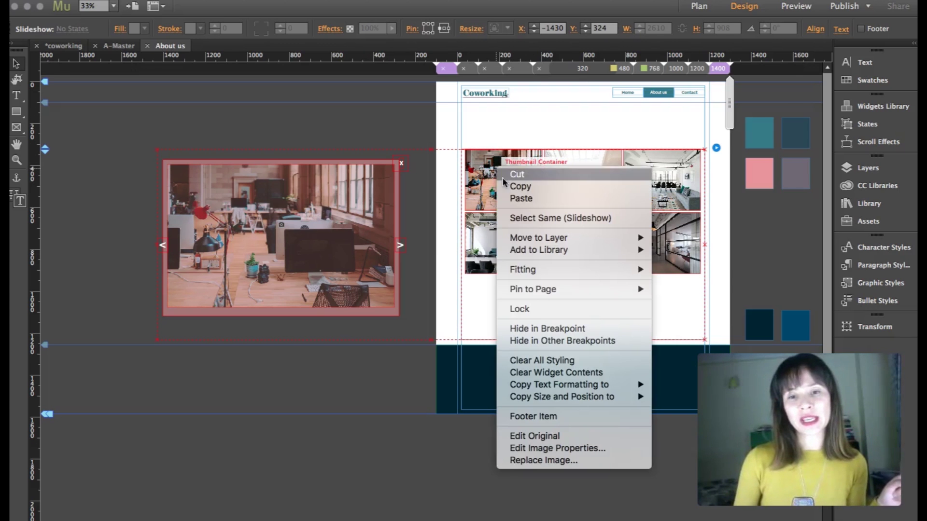
mouse_move(586, 396)
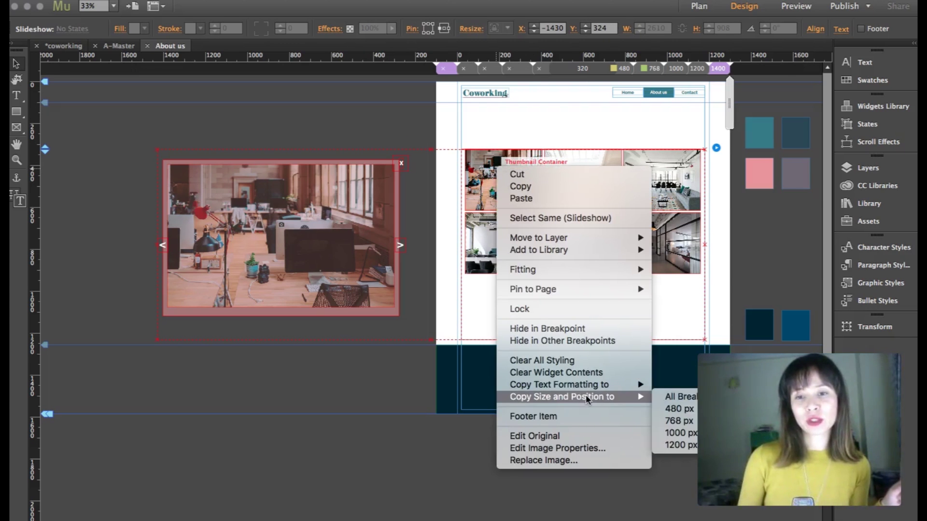
left_click(680, 445)
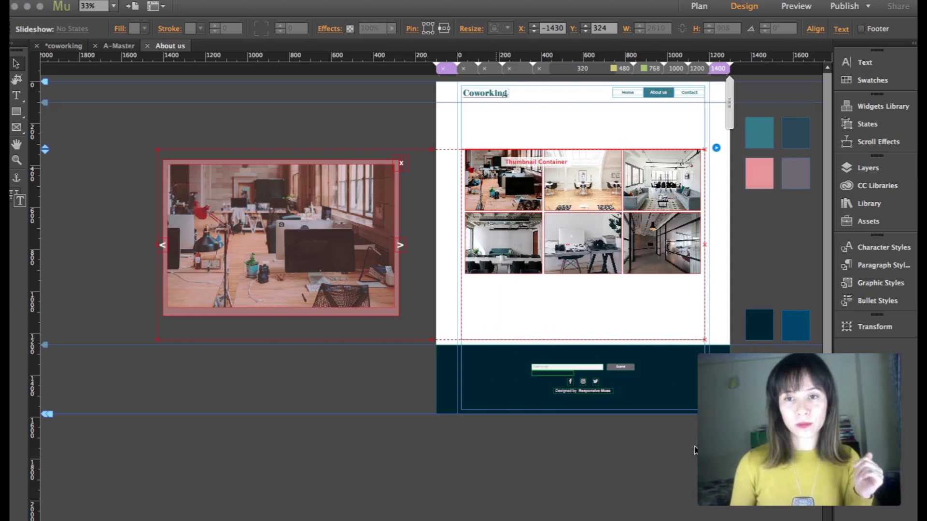
- Compare the 1400 and 1200 breakpoints, and at 1200 set the text size of the close button's x to 36
left_click(697, 68)
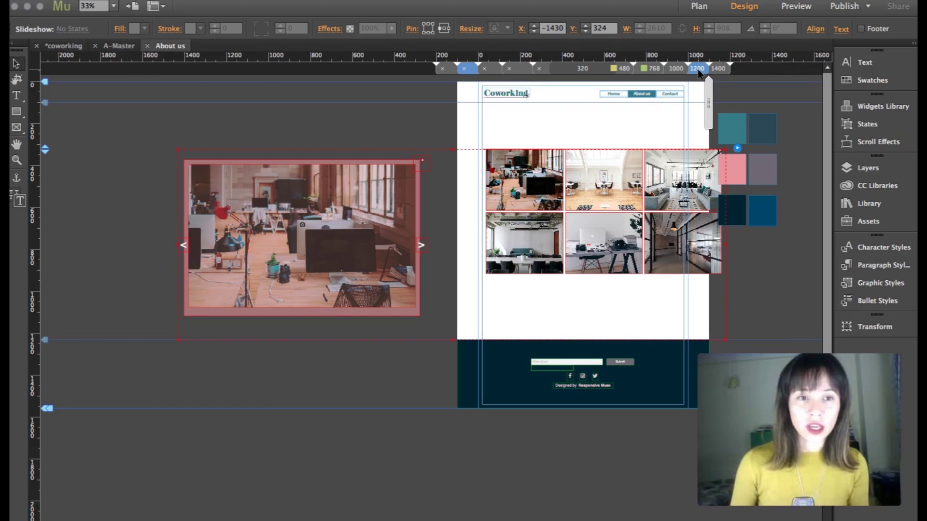
left_click(723, 69)
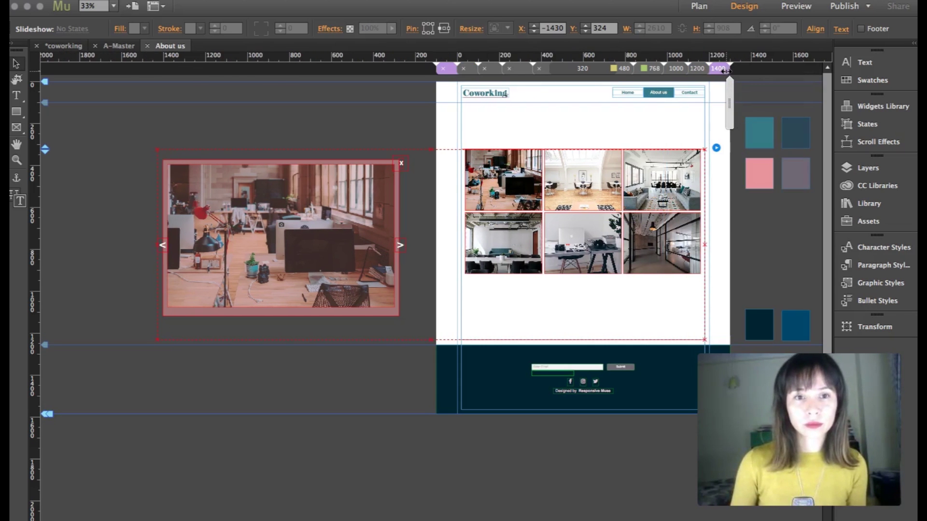
left_click(697, 69)
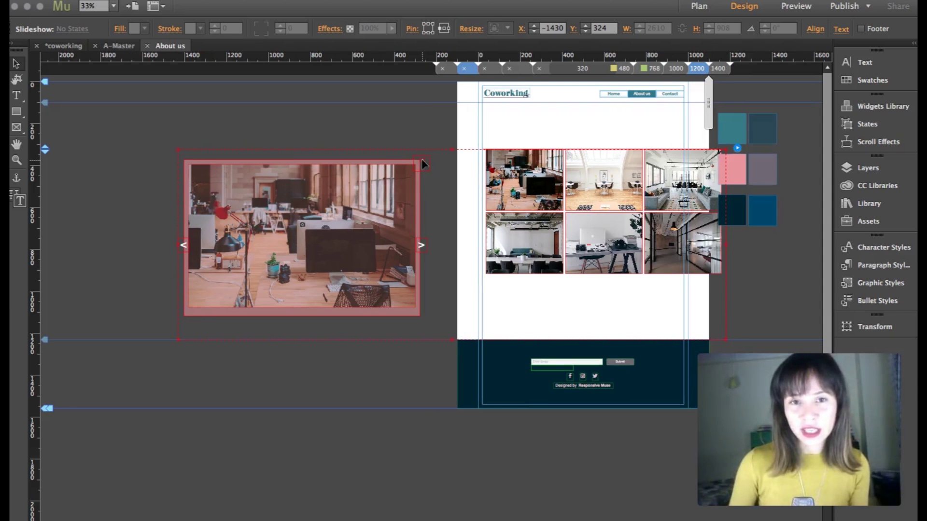
left_click(422, 160)
left_click(422, 162)
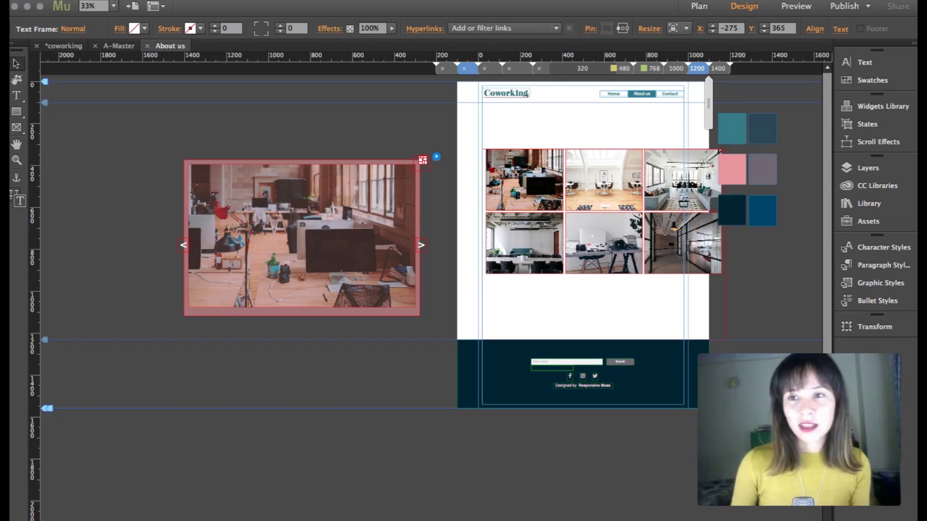
left_click(864, 62)
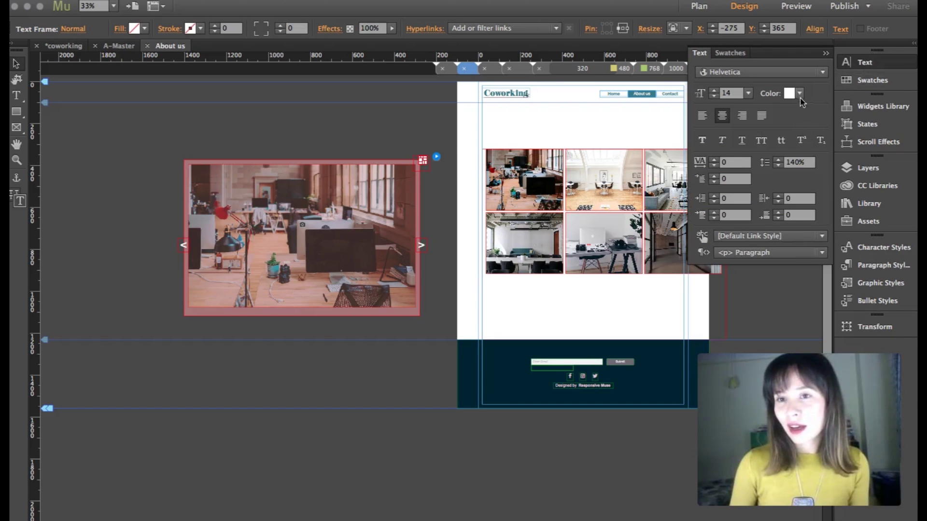
left_click(748, 93)
left_click(765, 251)
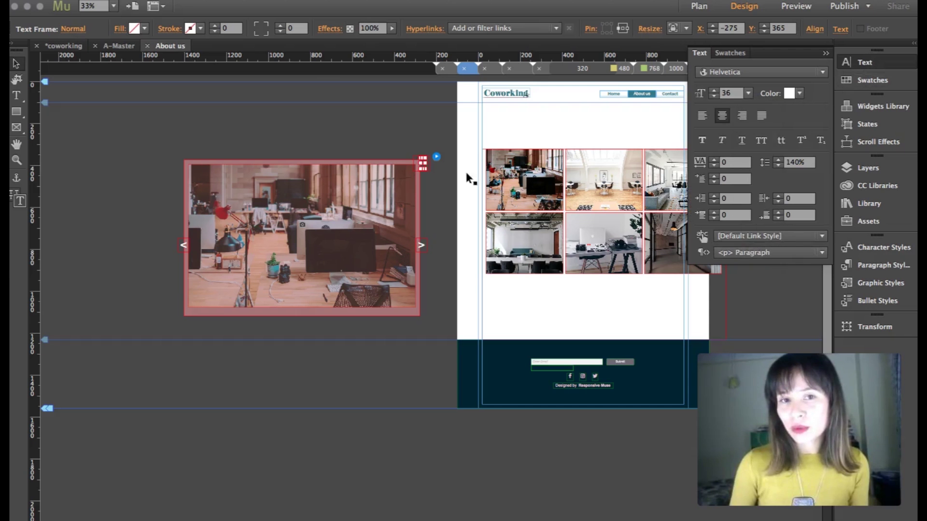
left_click(330, 125)
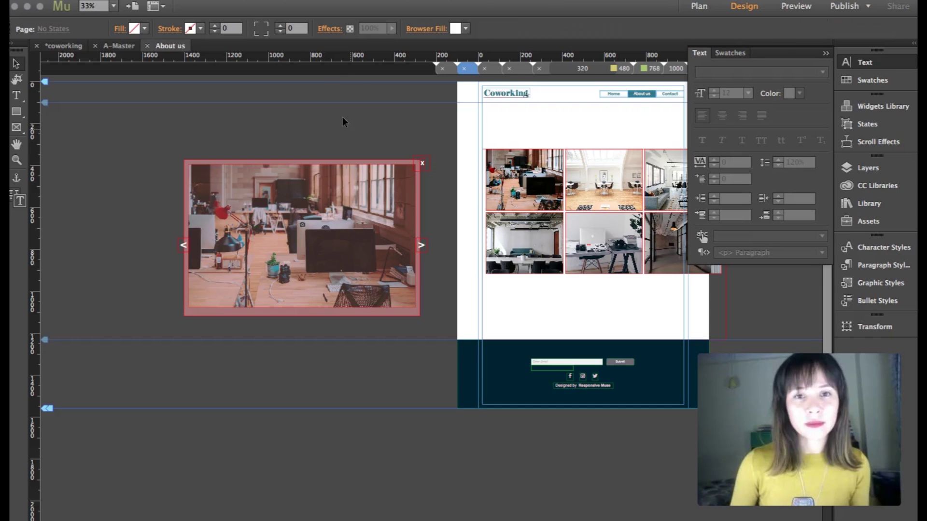
left_click(825, 53)
- At the 1200 breakpoint, enlarge the gallery thumbnails until the six photos form two columns of three
left_click(562, 175)
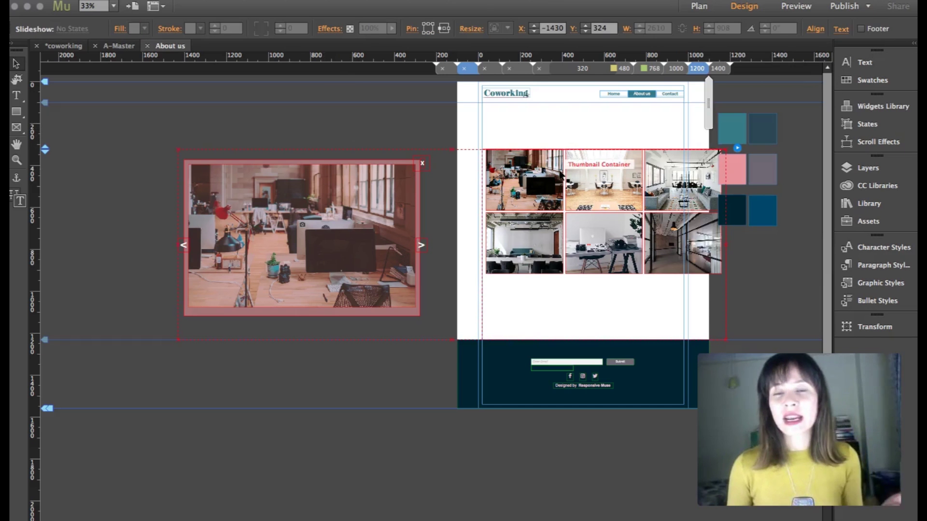
left_click(559, 175)
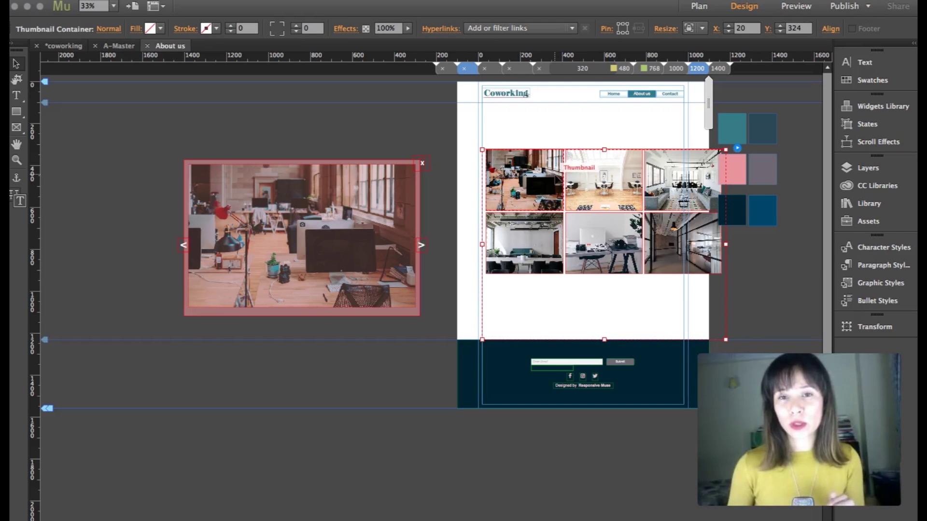
left_click(603, 198)
left_click(555, 210)
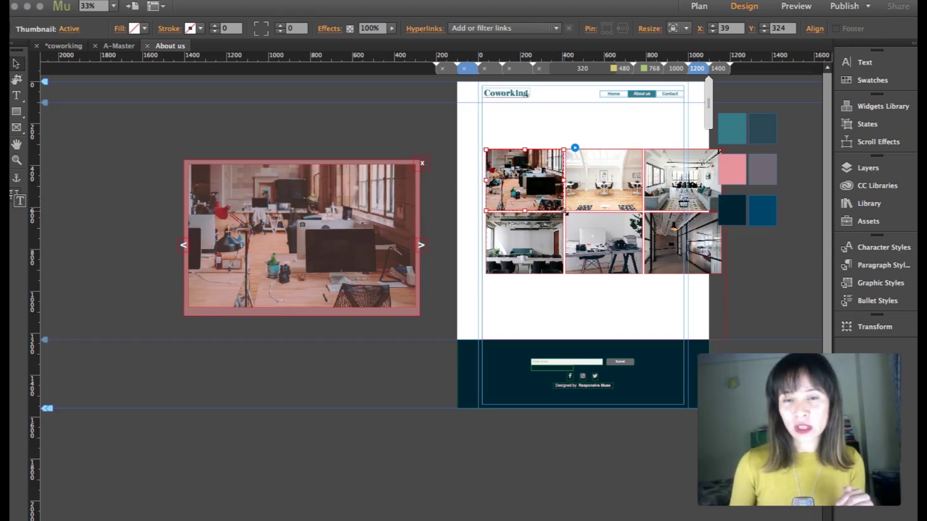
left_click_drag(565, 213, 581, 219)
left_click(620, 198)
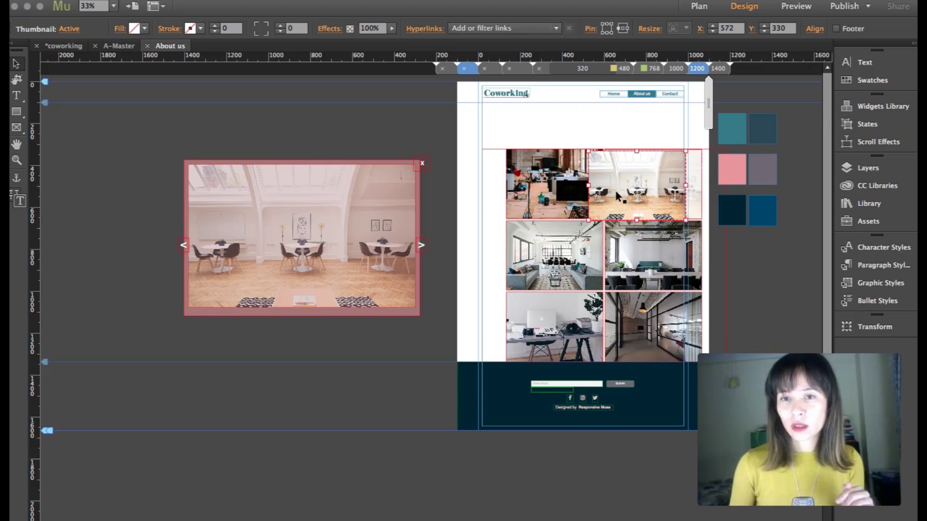
left_click_drag(647, 187, 623, 191)
left_click(543, 169)
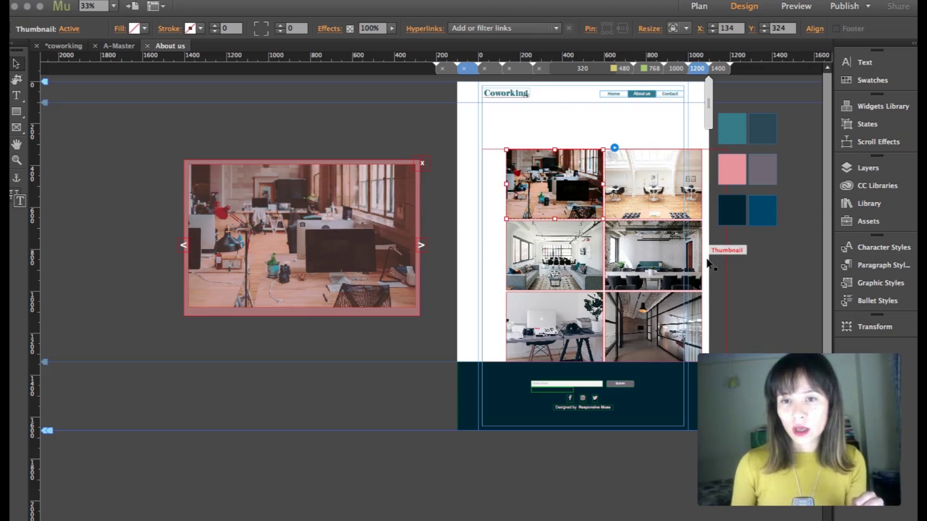
- Narrow the thumbnail container to the page's column guides and extend the bottom of the page to 1748 px
left_click(725, 257)
left_click_drag(725, 256, 684, 249)
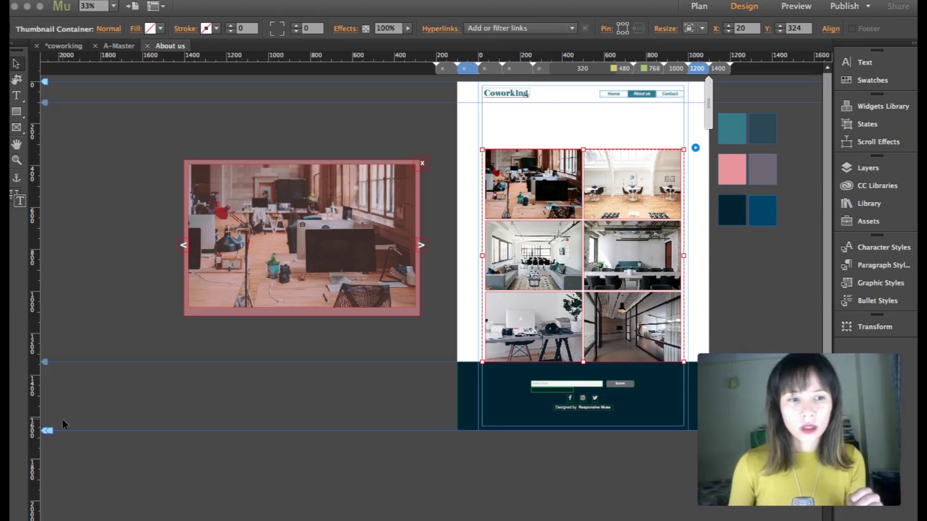
left_click_drag(39, 450, 42, 448)
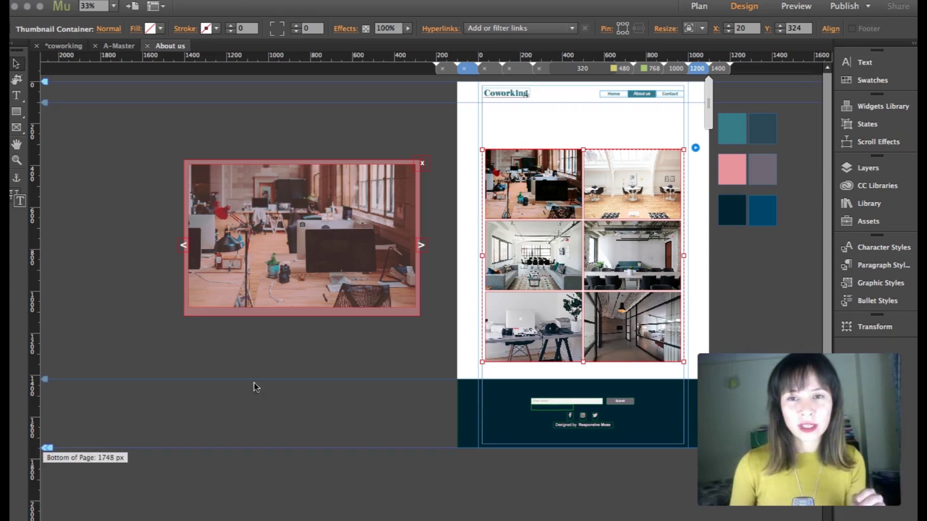
left_click(750, 273)
- Copy the slideshow's size and position from the 1200 breakpoint to the 1000 breakpoint, and switch to the 1000 breakpoint
left_click(354, 162)
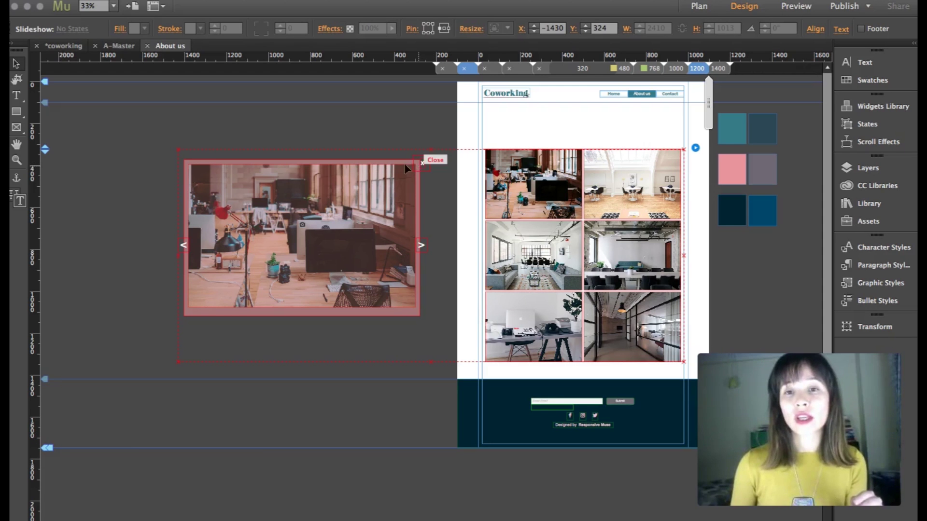
right_click(560, 177)
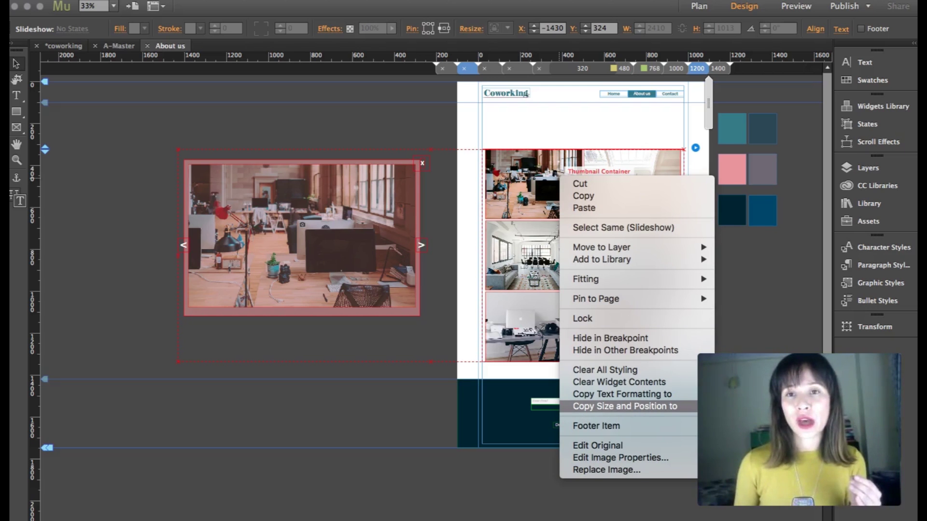
key("Escape")
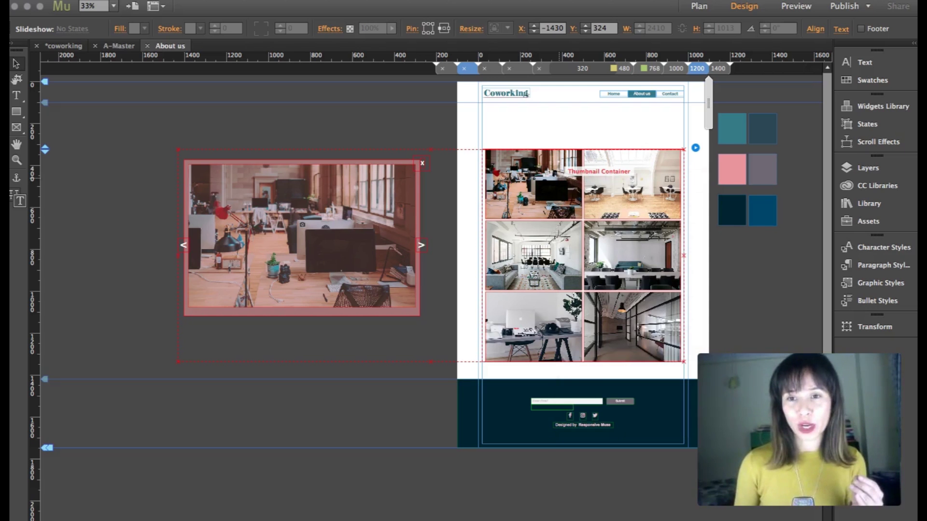
left_click(677, 68)
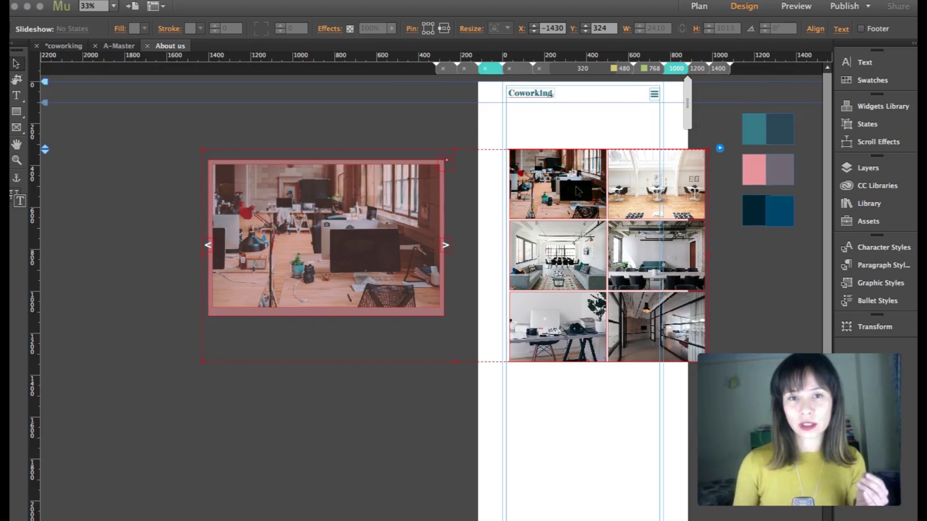
left_click(734, 298)
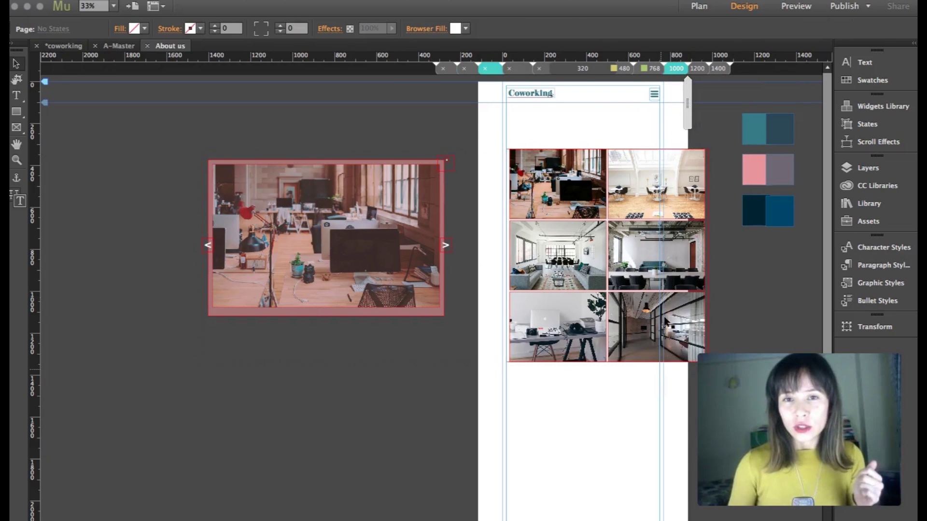
- At the 1000 breakpoint, enlarge the gallery thumbnails until the six photos stack in a single column
scroll(592, 353, "down", 1)
scroll(589, 344, "down", 4)
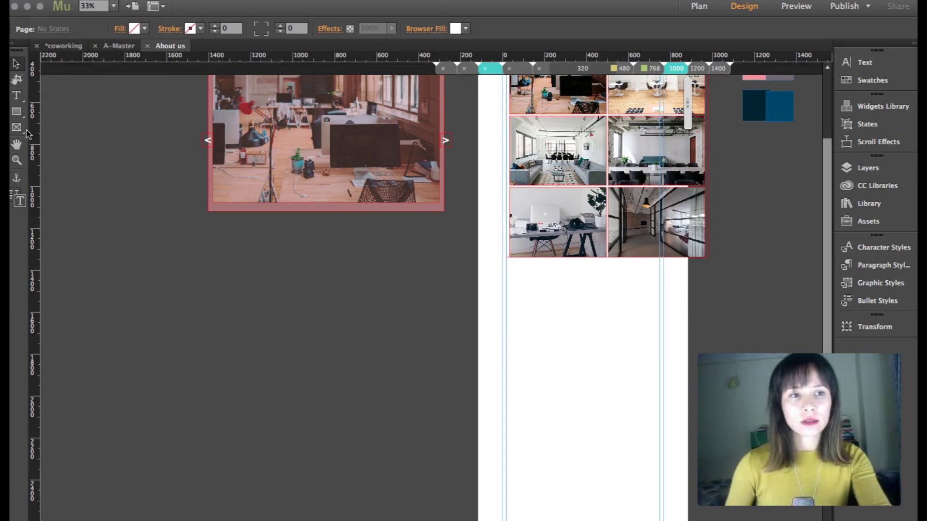
left_click(17, 160)
left_click(372, 311, "alt")
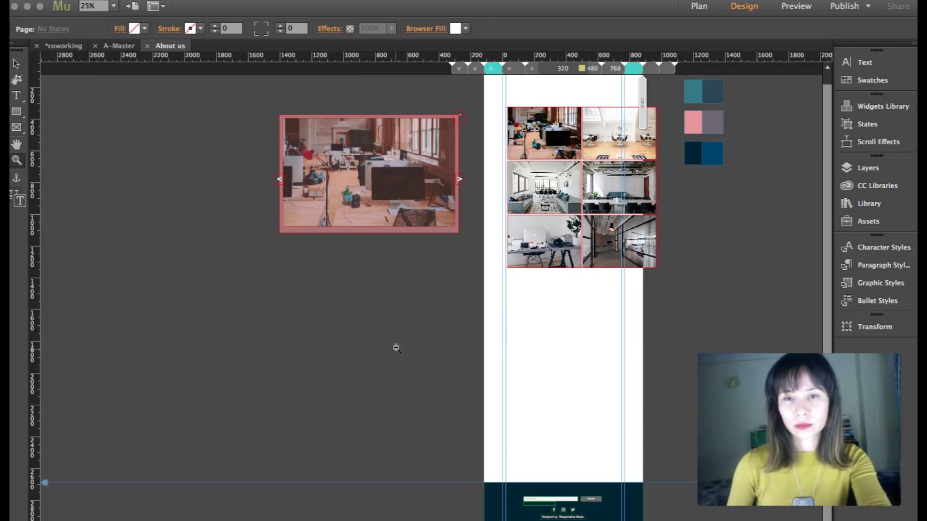
left_click(16, 63)
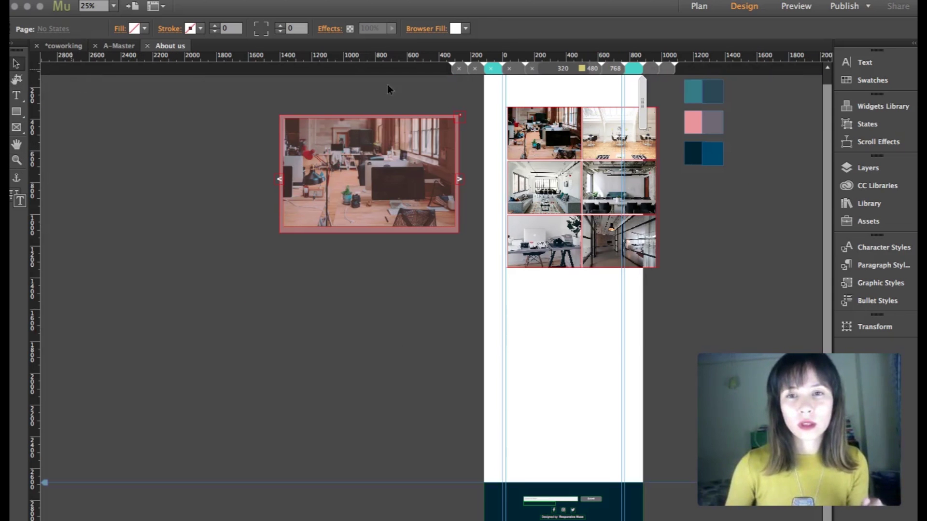
left_click(554, 139)
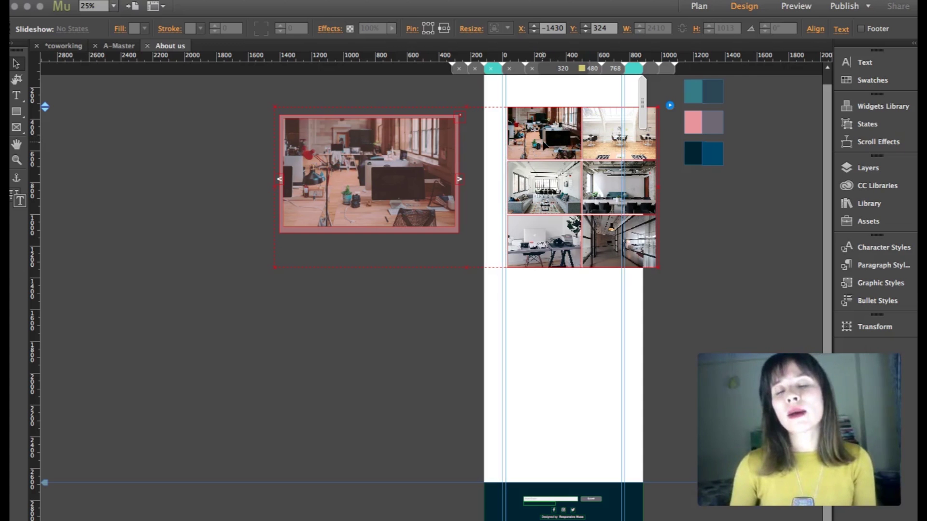
left_click(545, 144)
left_click(570, 144)
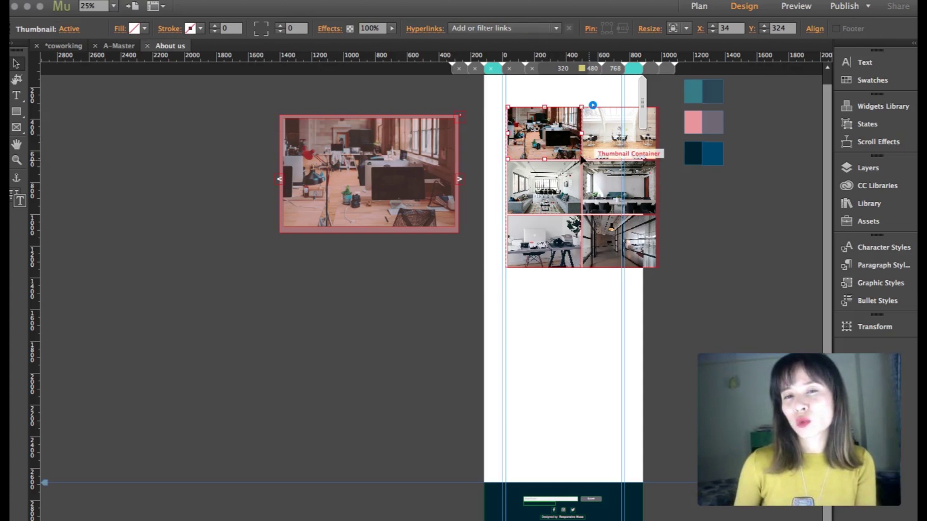
left_click_drag(582, 159, 622, 186)
left_click_drag(618, 186, 618, 183)
- Narrow the thumbnail container to 728 px wide so it fits between the page's column guides
left_click(651, 226)
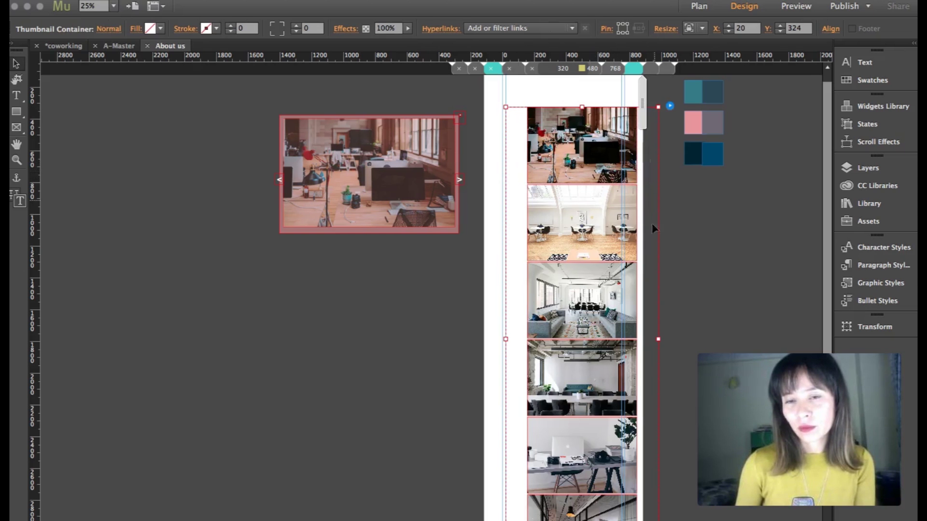
left_click_drag(647, 340, 624, 339)
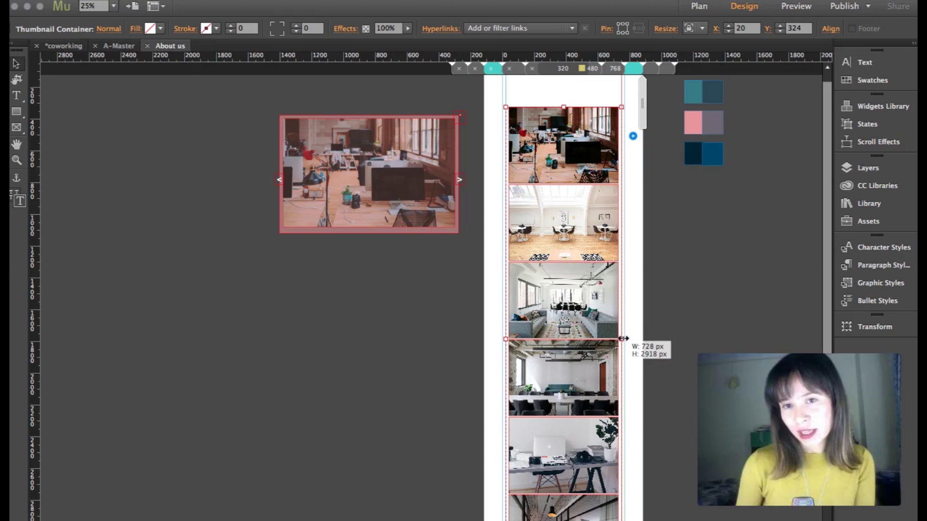
left_click(685, 291)
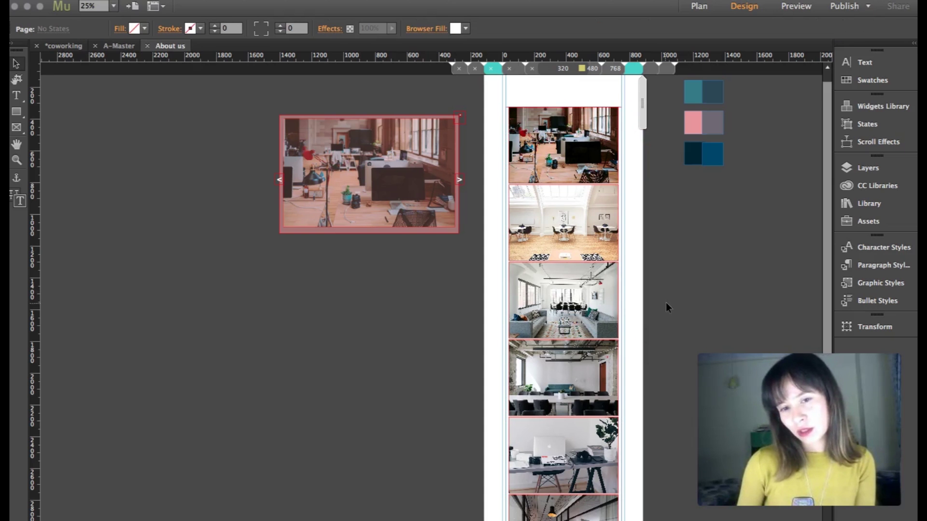
- Move the bottom of the page down to leave white space between the last photo and the footer
scroll(664, 302, "down", 3)
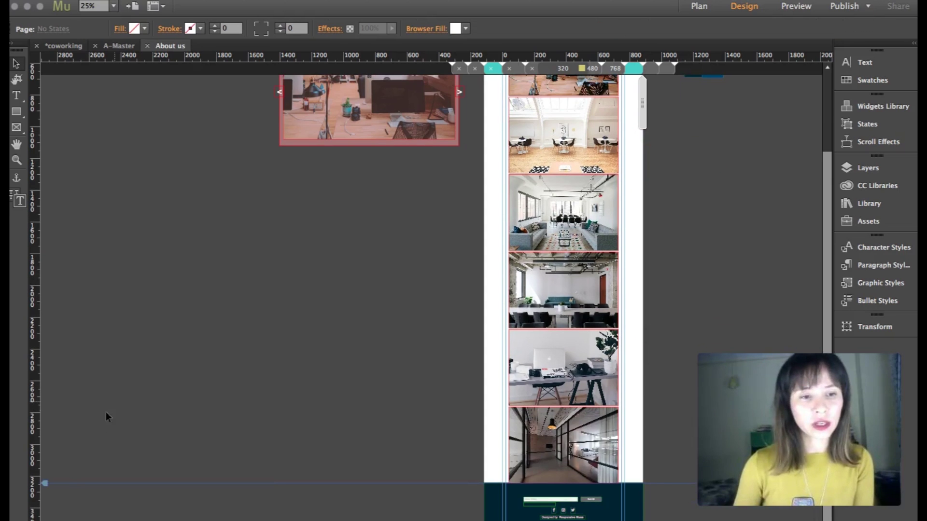
key("z")
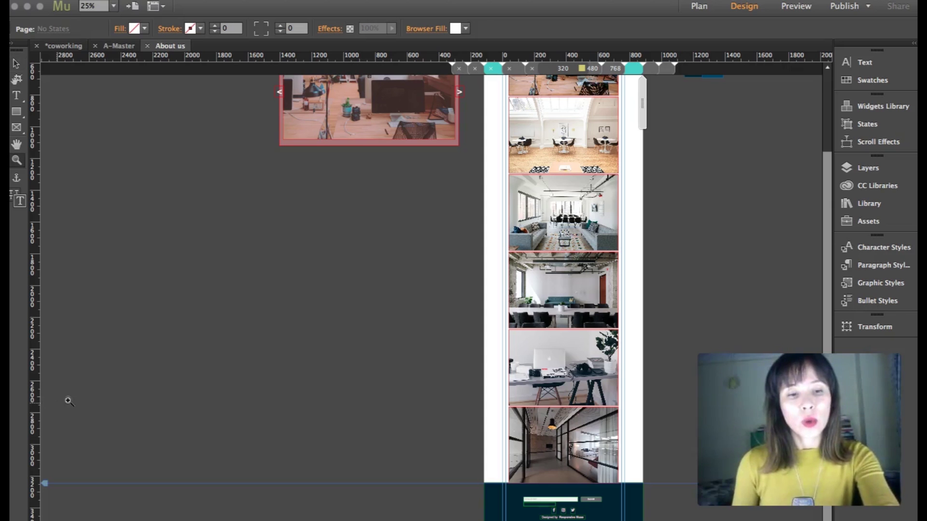
left_click(93, 392, "alt")
left_click_drag(43, 428, 46, 439)
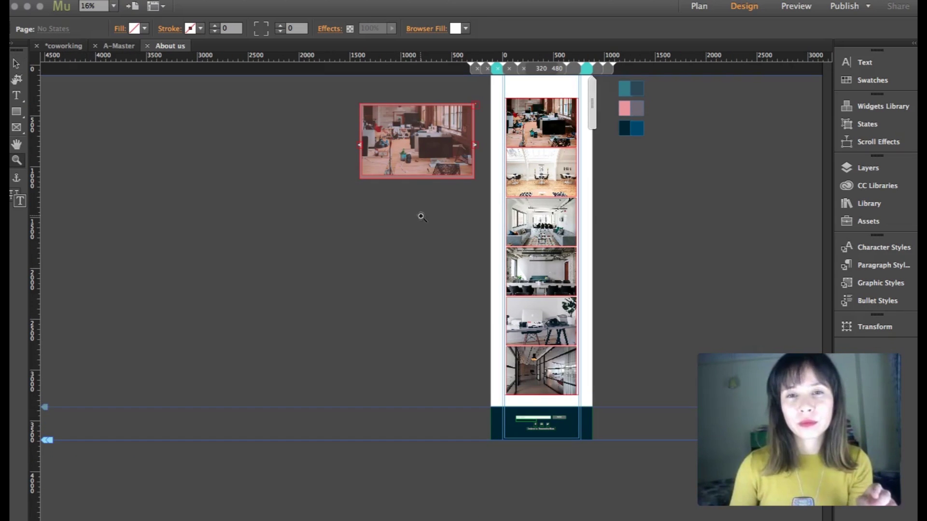
left_click(19, 63)
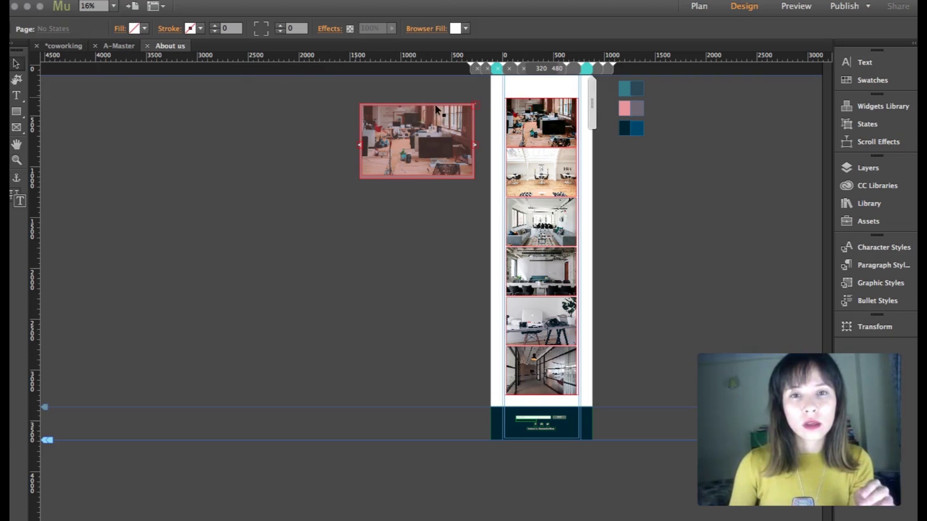
- At the 1000 breakpoint, set the text size of the x in the slideshow's close button to 36
left_click(476, 106)
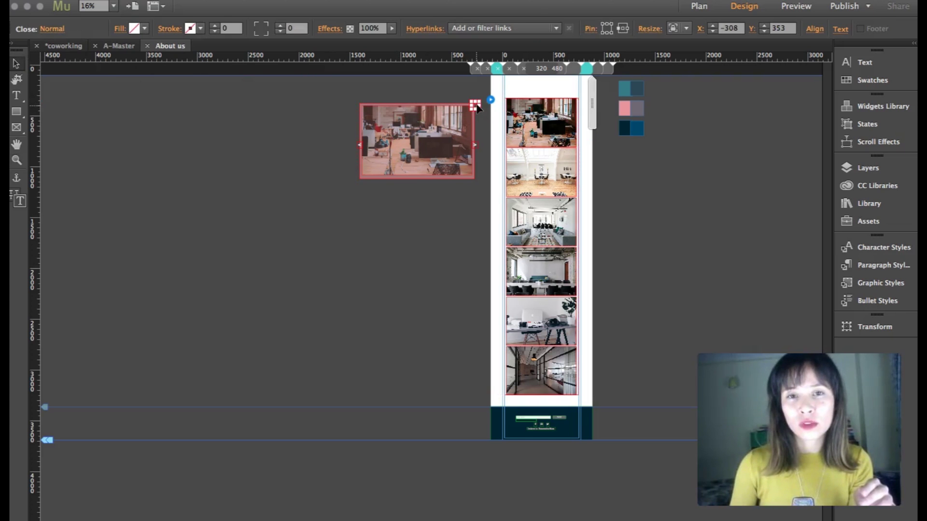
left_click(854, 63)
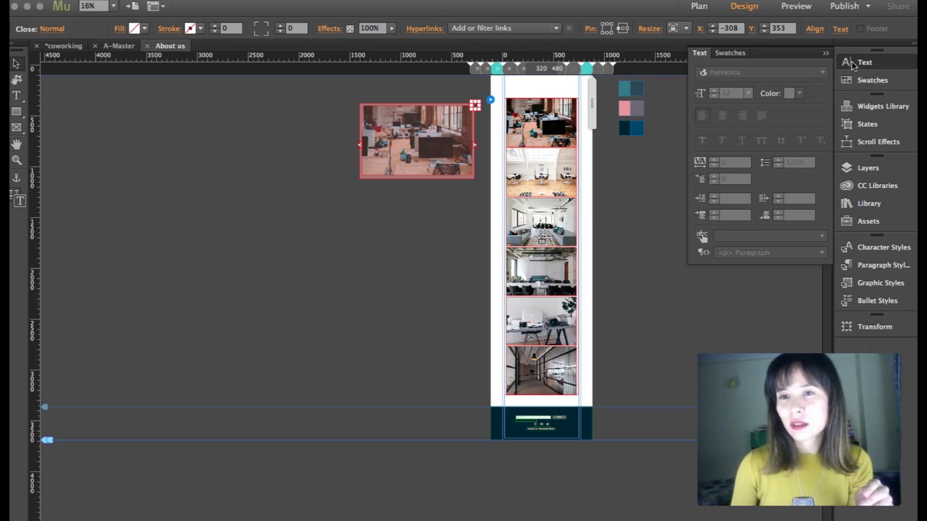
left_click(97, 180)
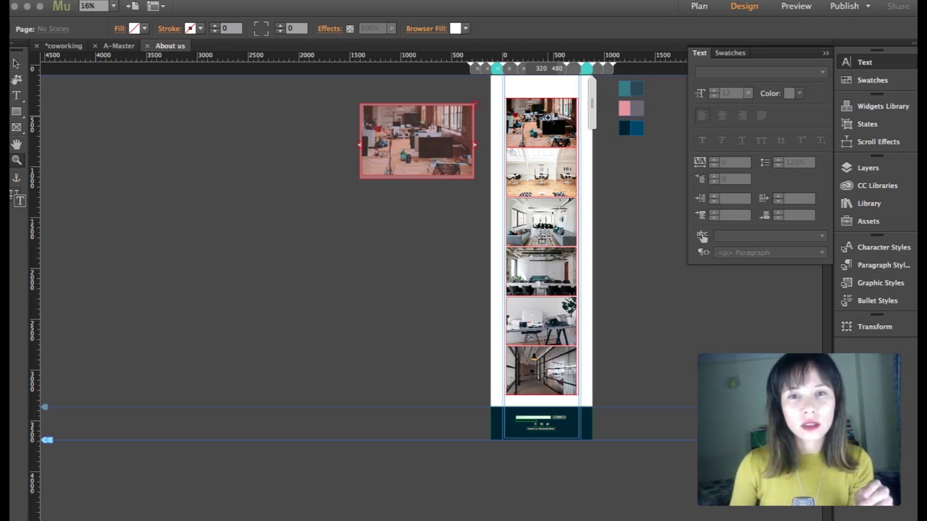
key("super+equal")
key("super+equal")
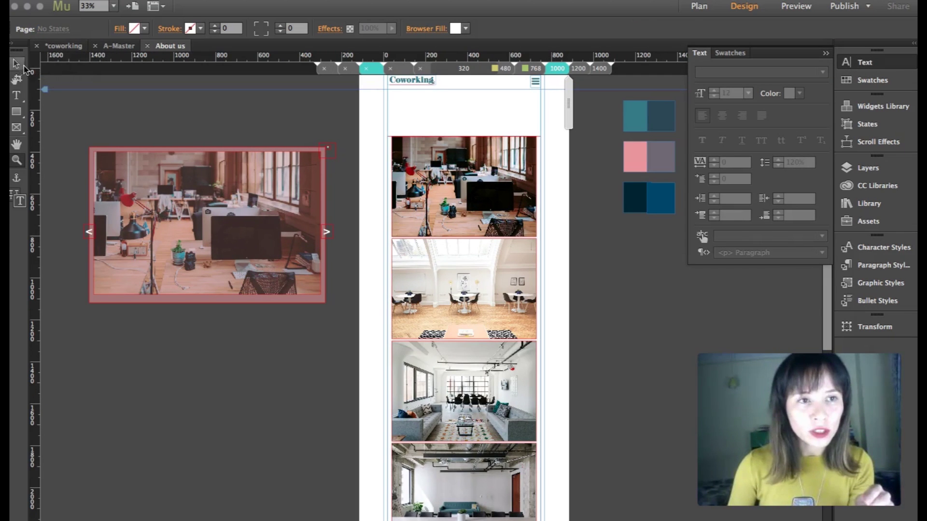
left_click(326, 147)
left_click(326, 148)
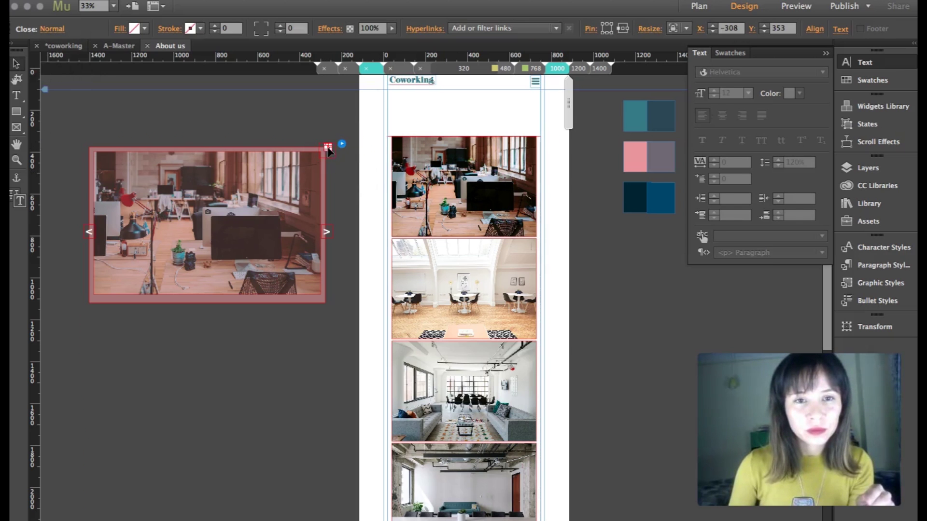
left_click(329, 151)
left_click(744, 96)
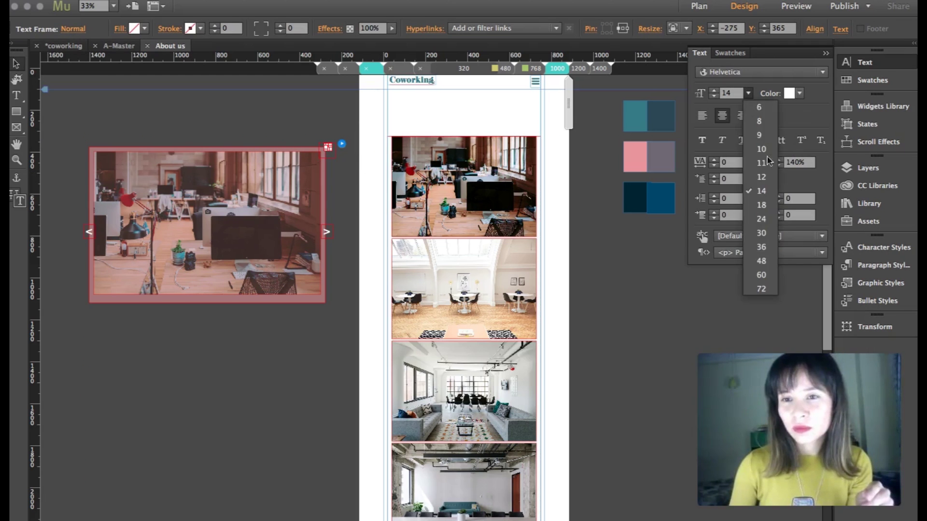
left_click(760, 248)
left_click(754, 252)
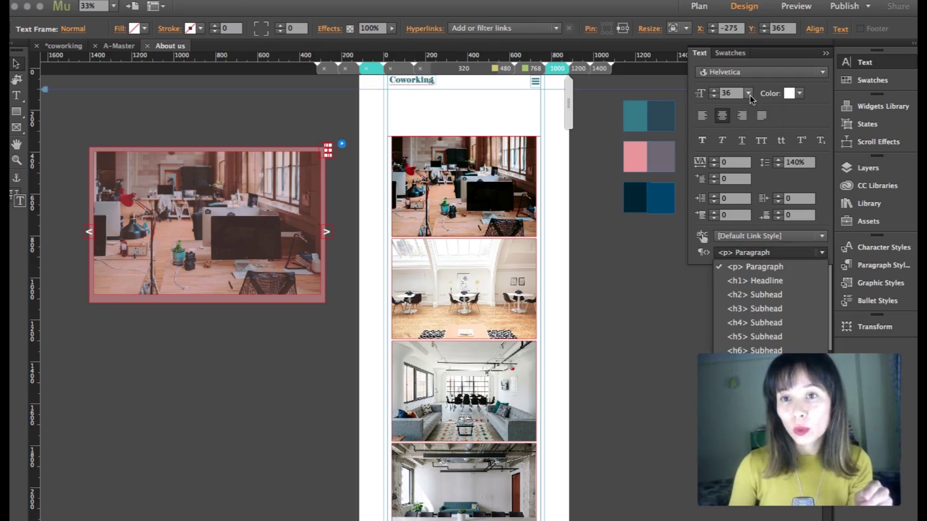
left_click(735, 117)
left_click(600, 118)
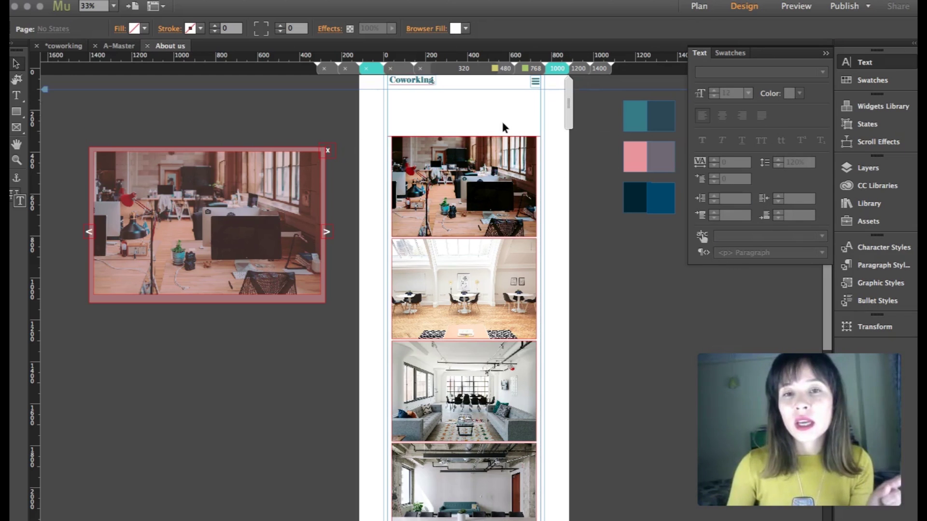
- Copy the gallery slideshow's size and position from the 1000 breakpoint to the 768 px breakpoint
left_click(424, 191)
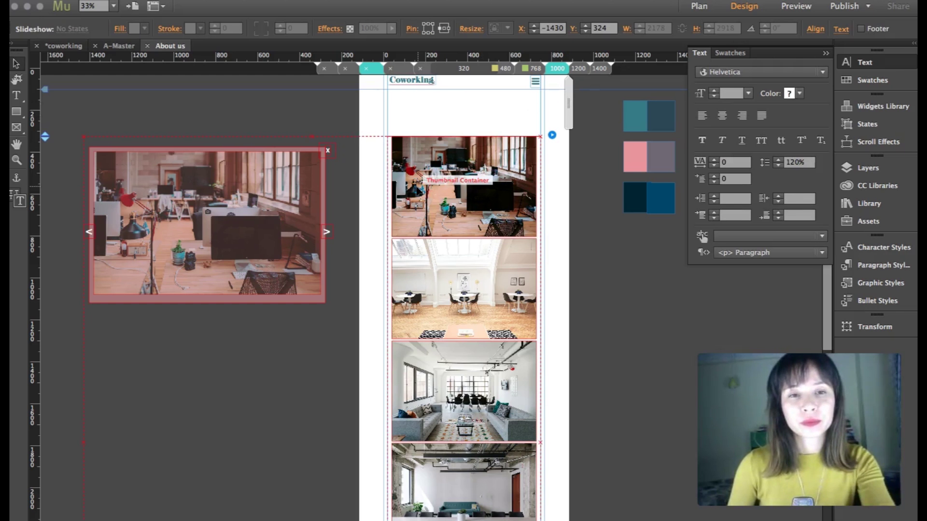
left_click(329, 152)
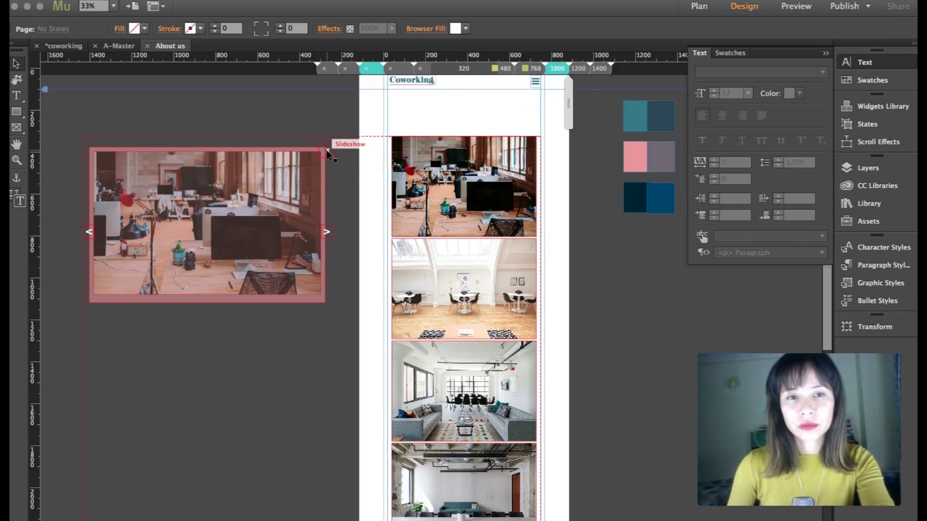
left_click(328, 153)
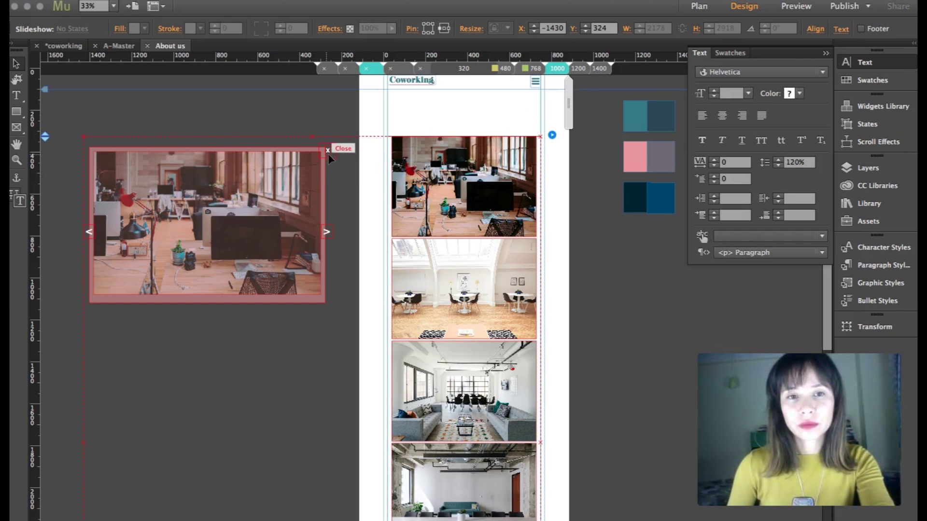
right_click(410, 168)
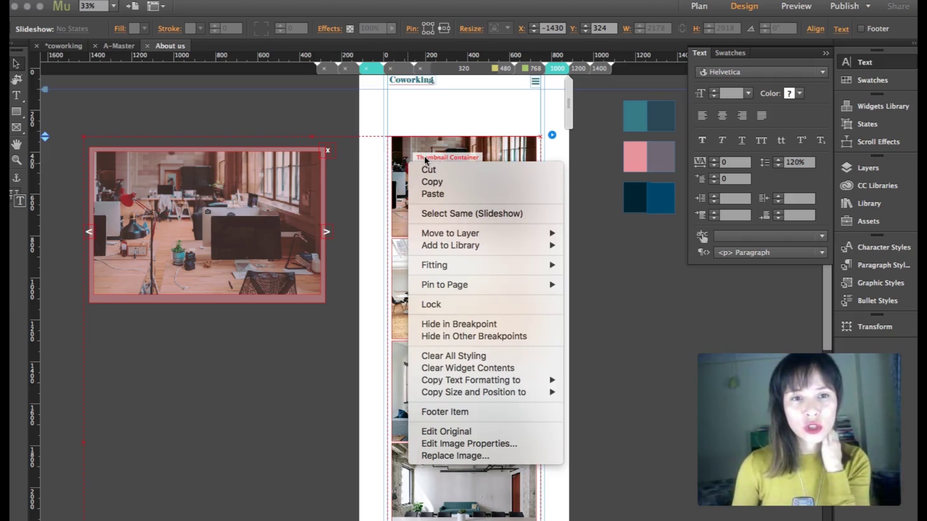
mouse_move(502, 390)
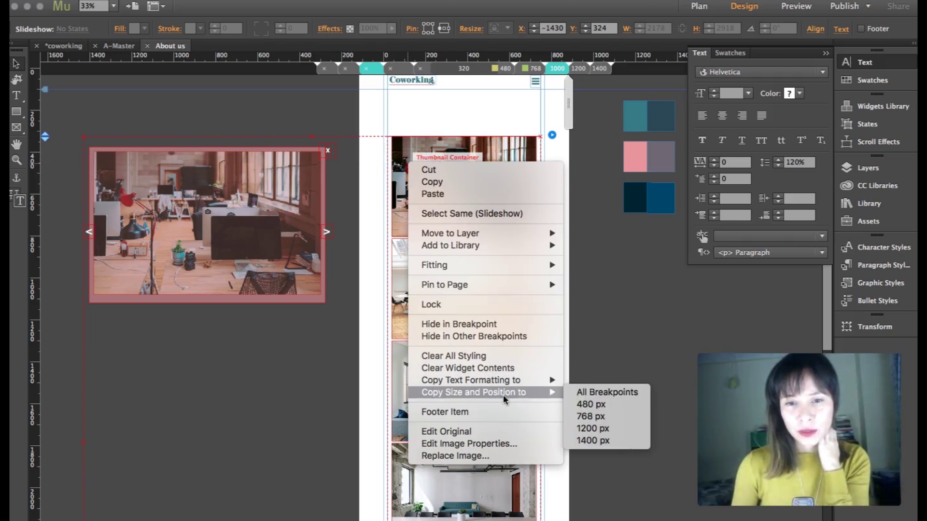
left_click(611, 414)
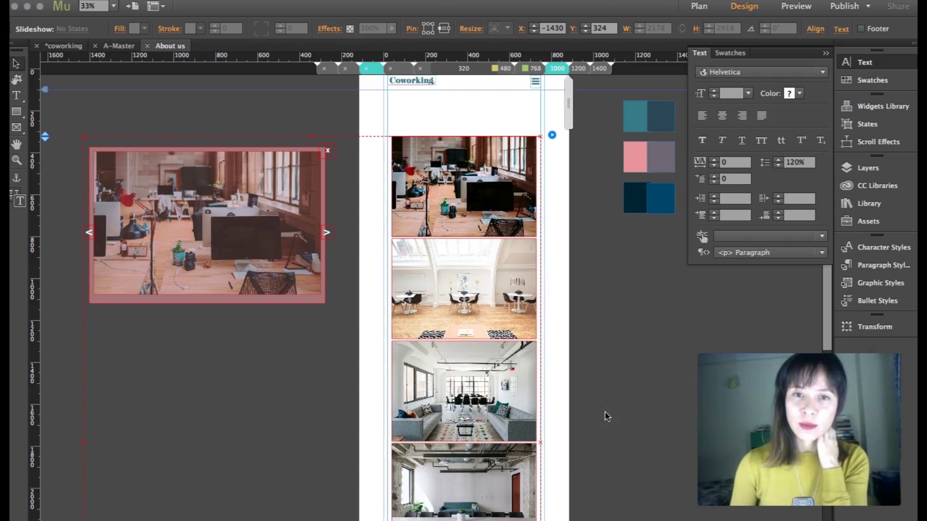
- At the 768 breakpoint, reduce the height of the gallery thumbnails and undo the accidental move of the first one
left_click(531, 68)
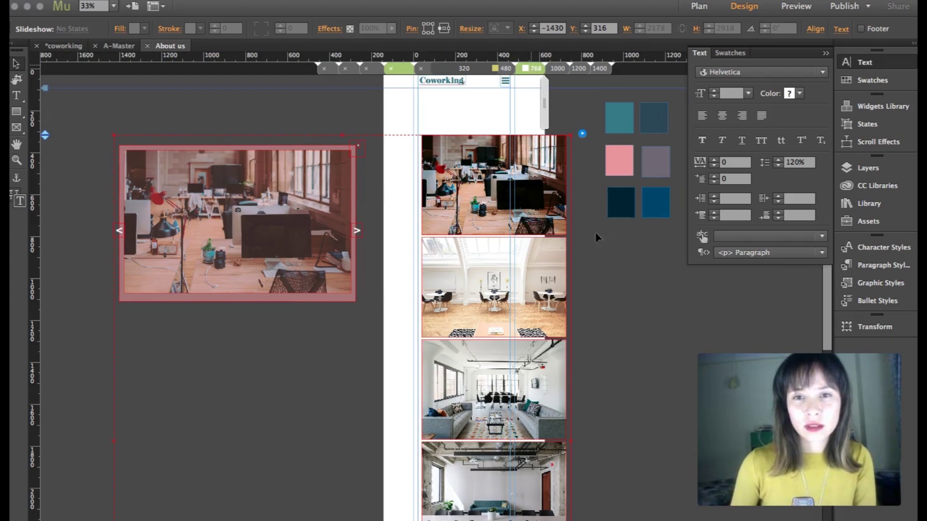
left_click(618, 256)
left_click(491, 198)
left_click(491, 212)
left_click(491, 213)
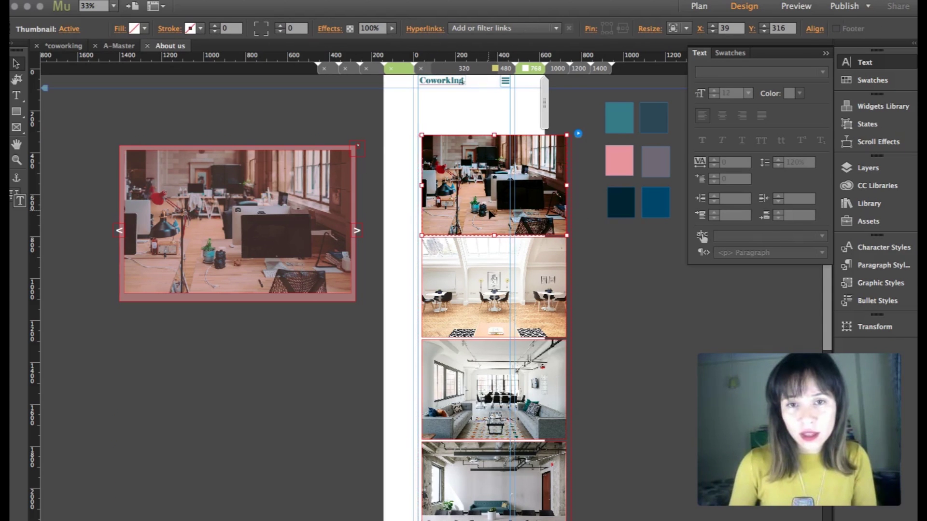
left_click_drag(494, 235, 482, 173)
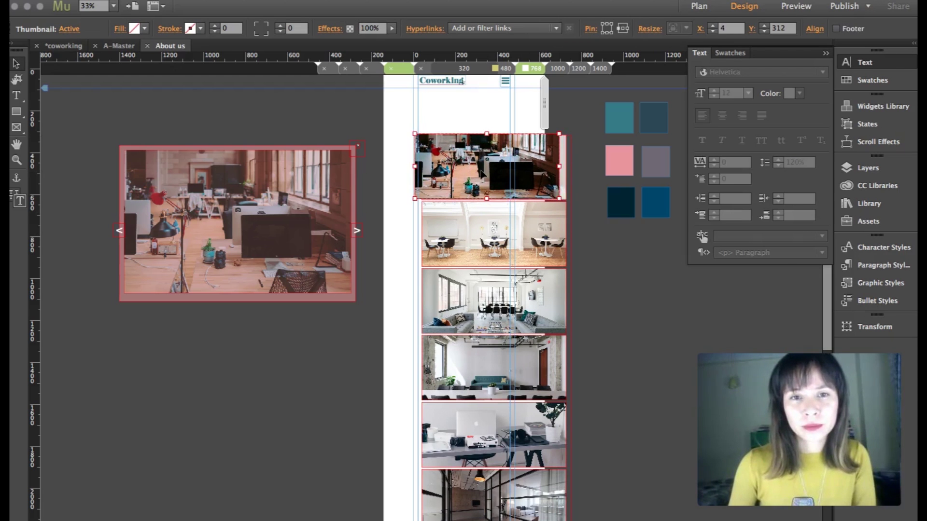
key("super+z")
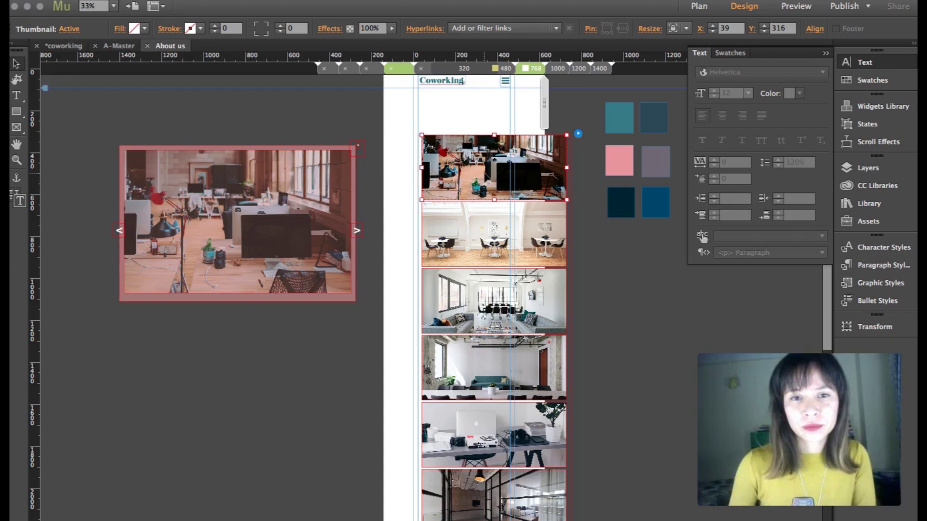
- Narrow the thumbnail container until it is only as wide as the photos
left_click(555, 210)
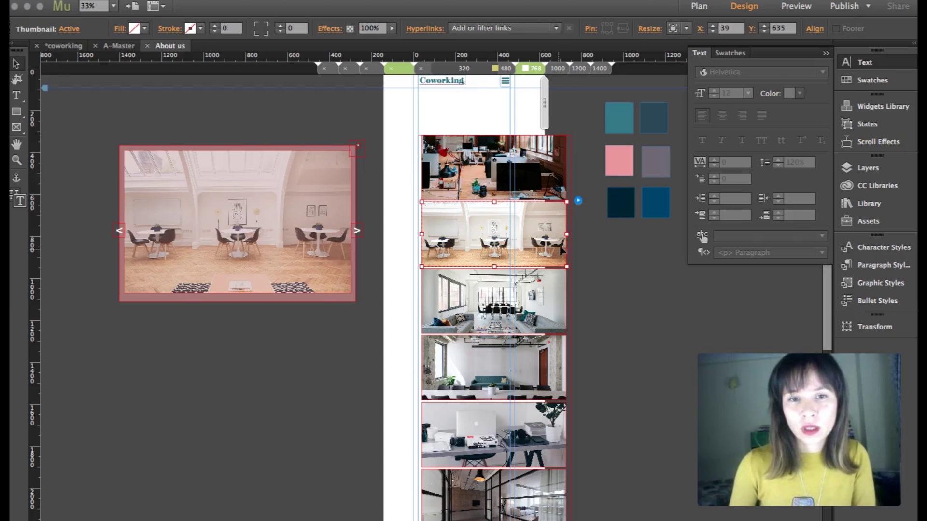
left_click(570, 162)
left_click_drag(525, 160, 531, 163)
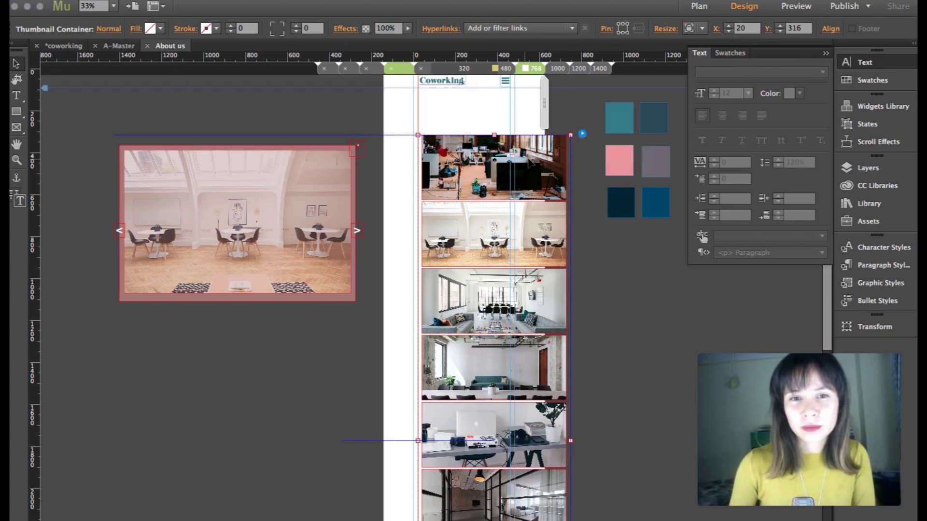
left_click_drag(571, 440, 511, 440)
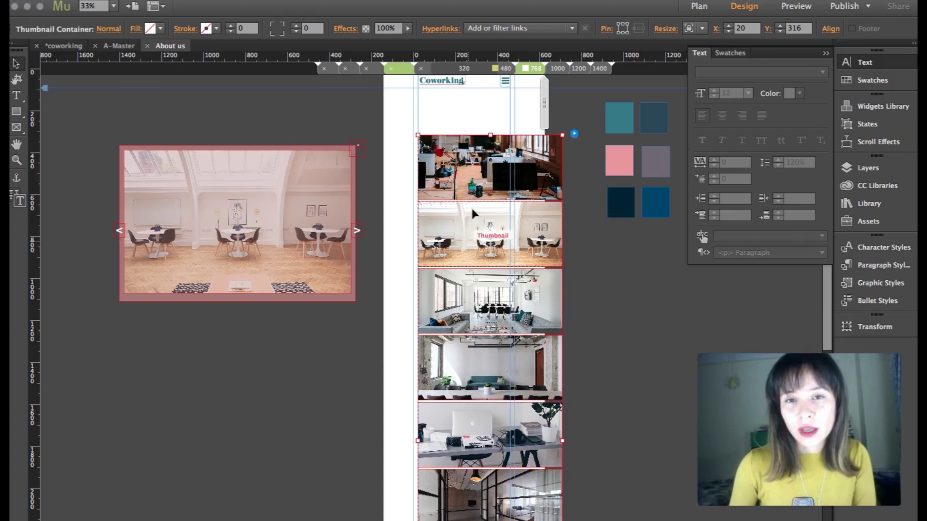
- Shrink the thumbnails to the page's column width and narrow their container to 440 px so it fits between the column guides
left_click(498, 183)
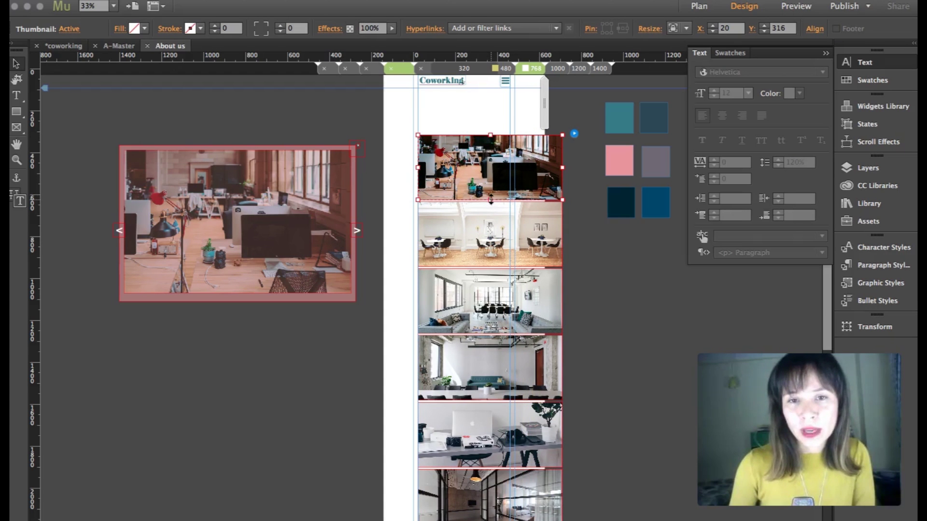
left_click_drag(490, 199, 491, 182)
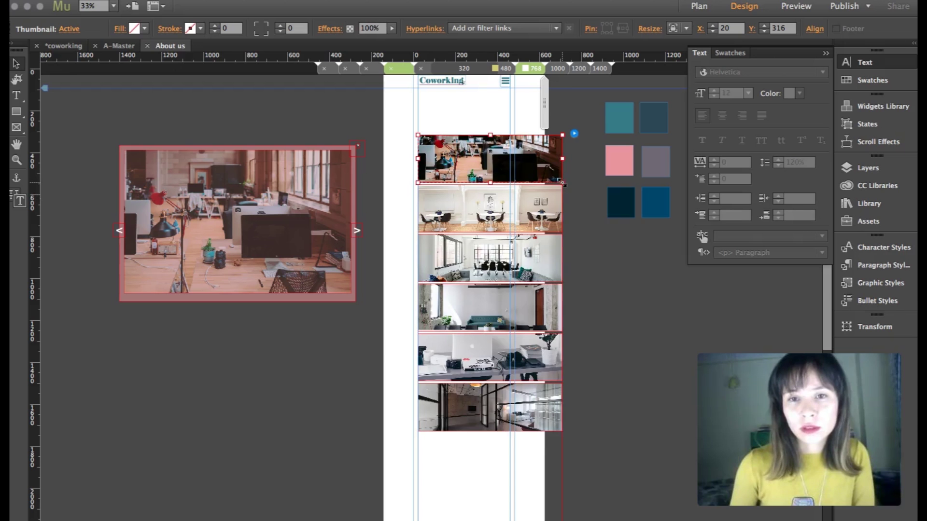
left_click_drag(563, 183, 511, 171)
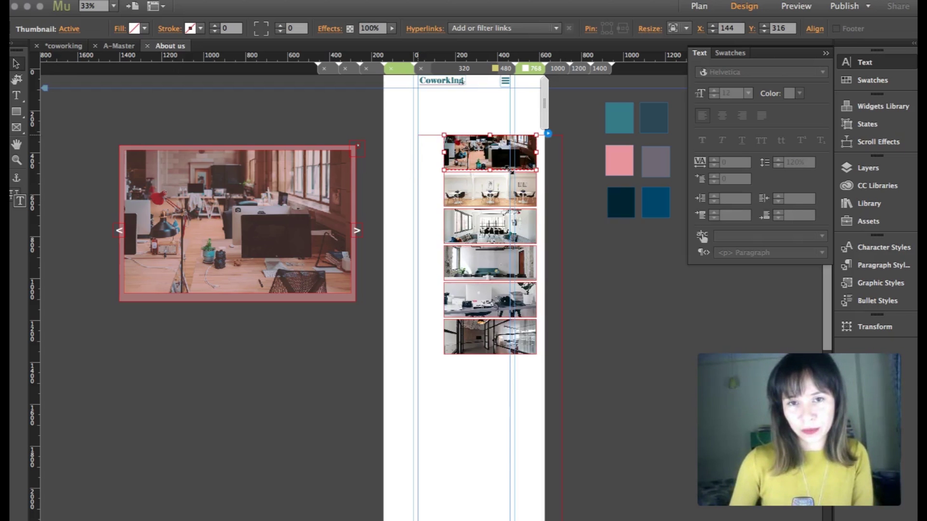
left_click(555, 228)
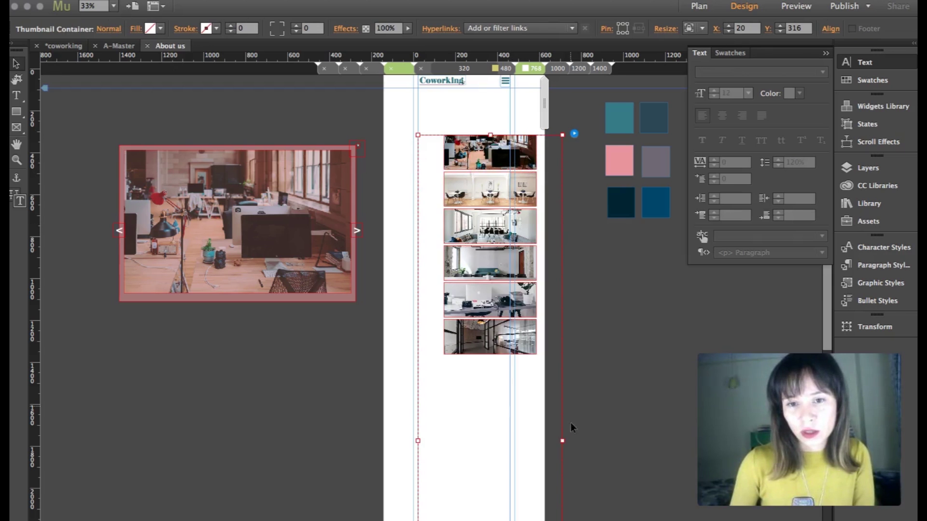
left_click_drag(539, 436, 510, 439)
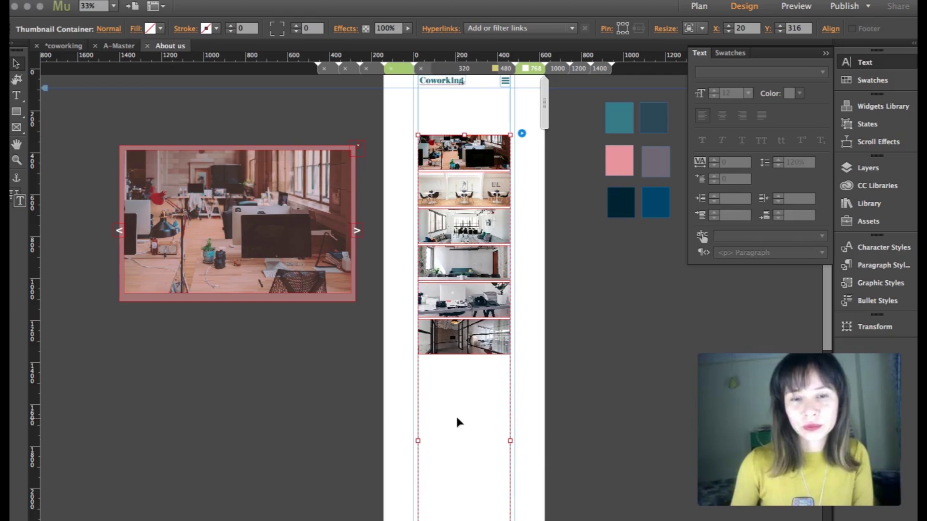
- Shorten the thumbnail container to about 1087 px high and raise the page bottom, leaving white space between the last photo and the footer
scroll(458, 424, "down", 3)
scroll(465, 444, "down", 8)
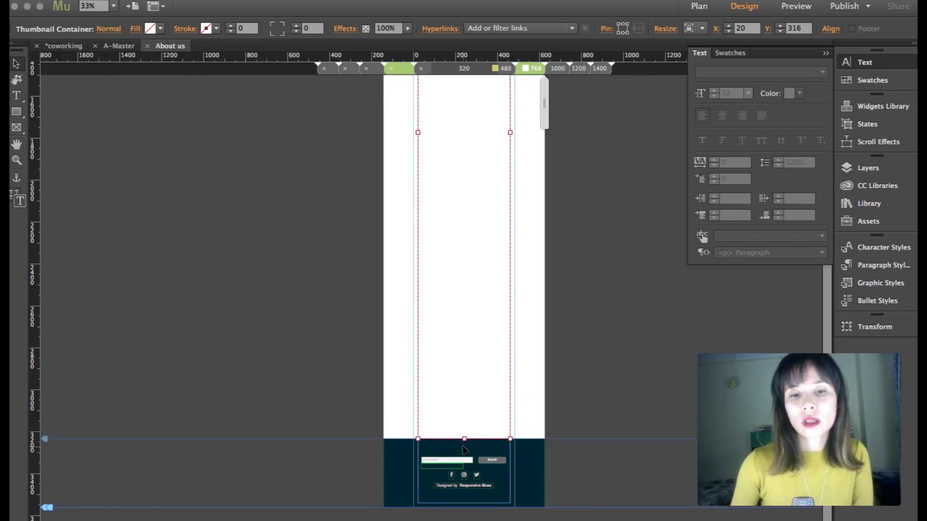
left_click_drag(464, 424, 564, 92)
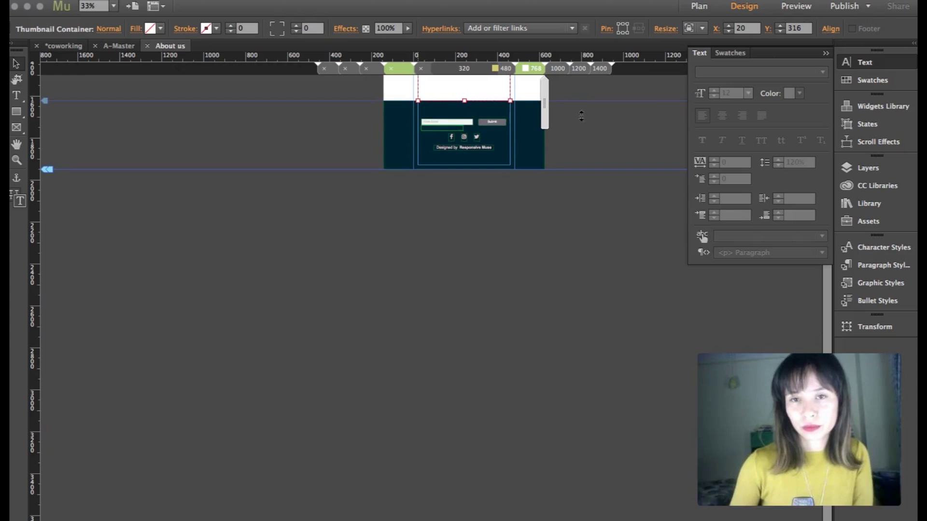
scroll(587, 133, "up", 7)
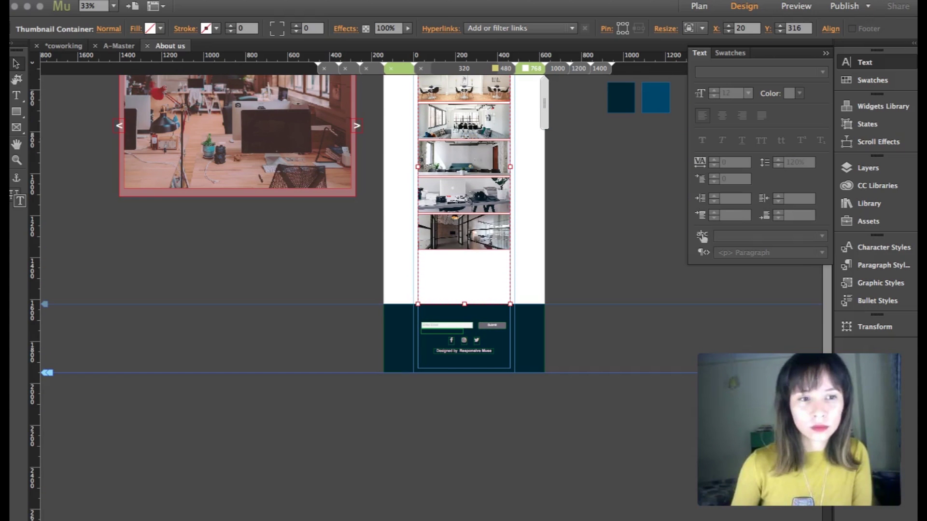
left_click_drag(40, 379, 41, 385)
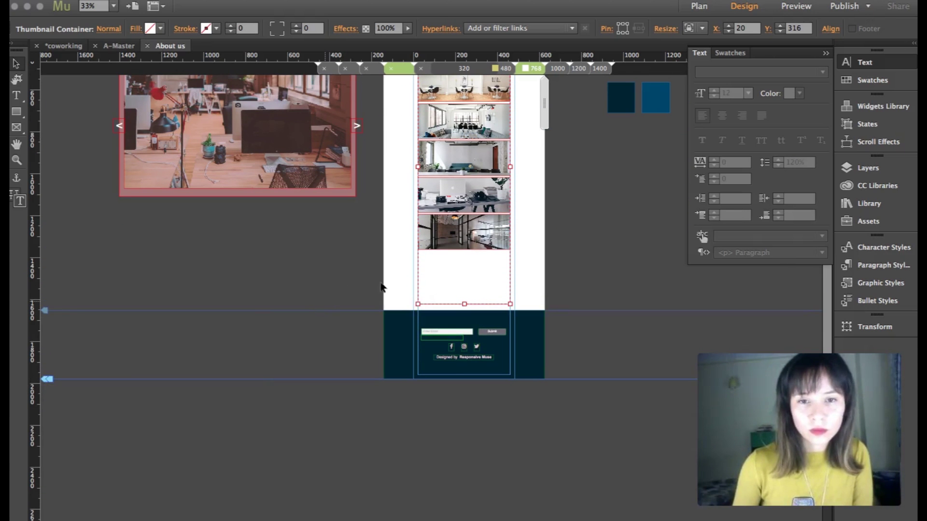
left_click_drag(464, 304, 465, 258)
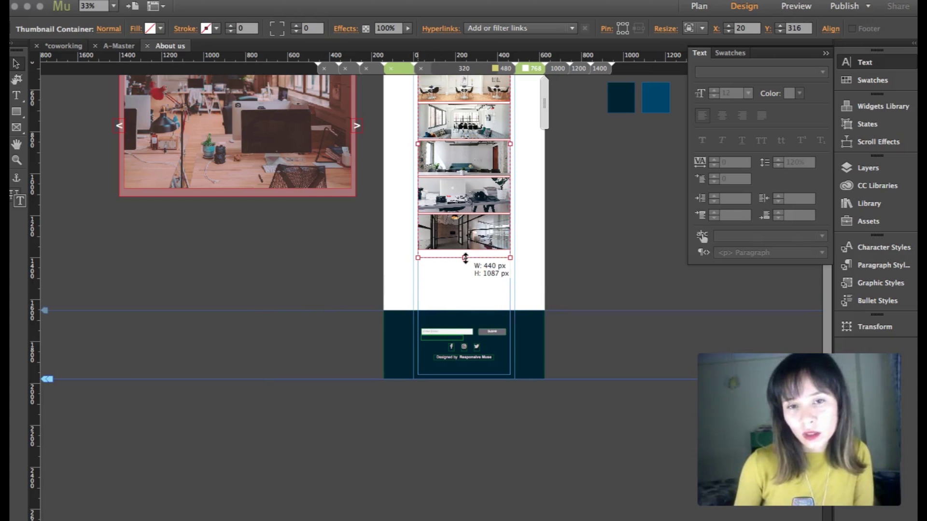
- Move the slideshow's next and previous arrows up to Y 704 so they line up with each other
scroll(524, 247, "up", 4)
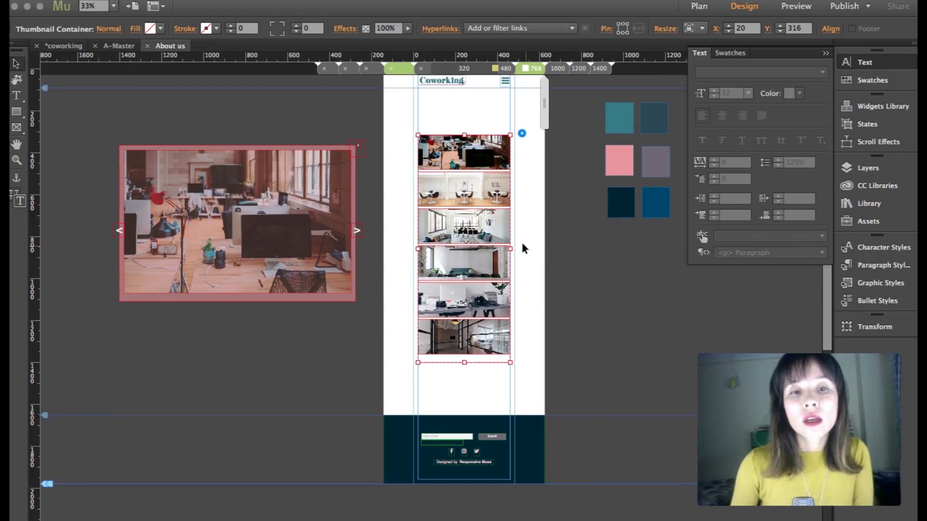
left_click(357, 231)
left_click(360, 228)
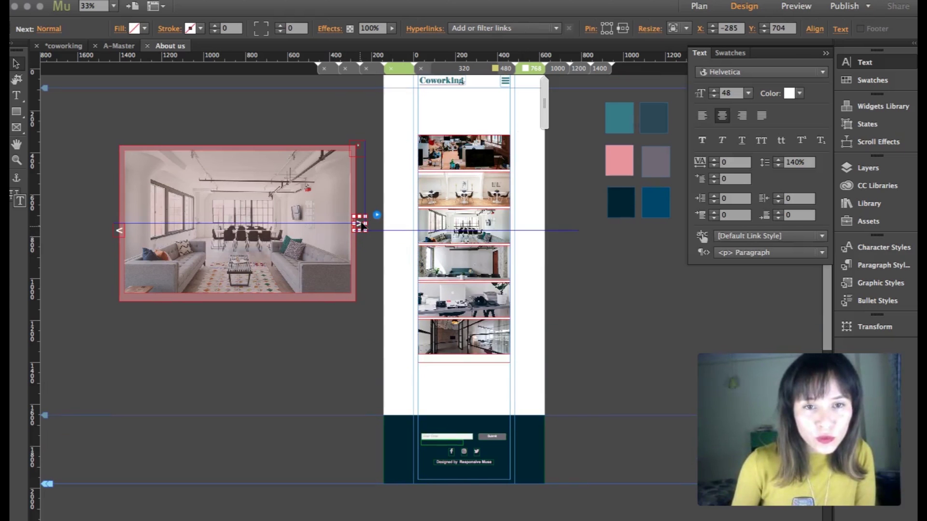
left_click(120, 227)
left_click(119, 227)
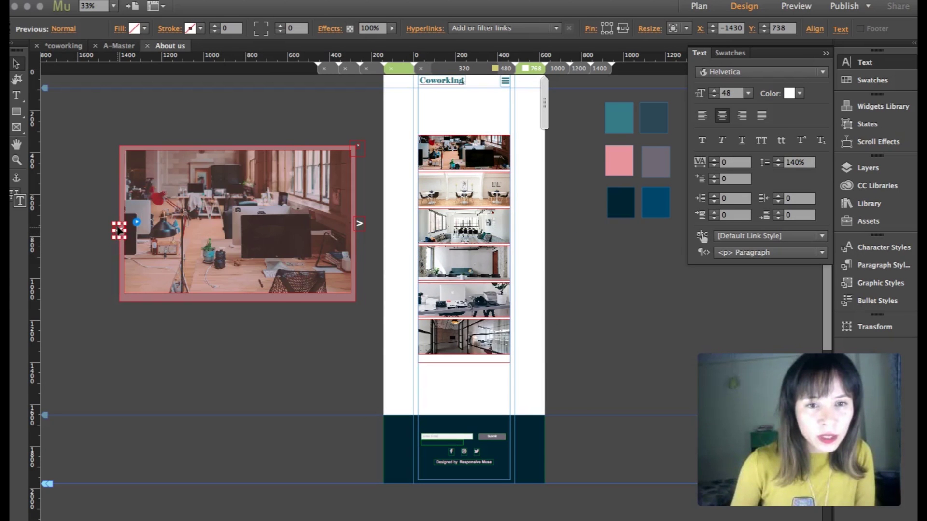
left_click_drag(119, 225, 118, 227)
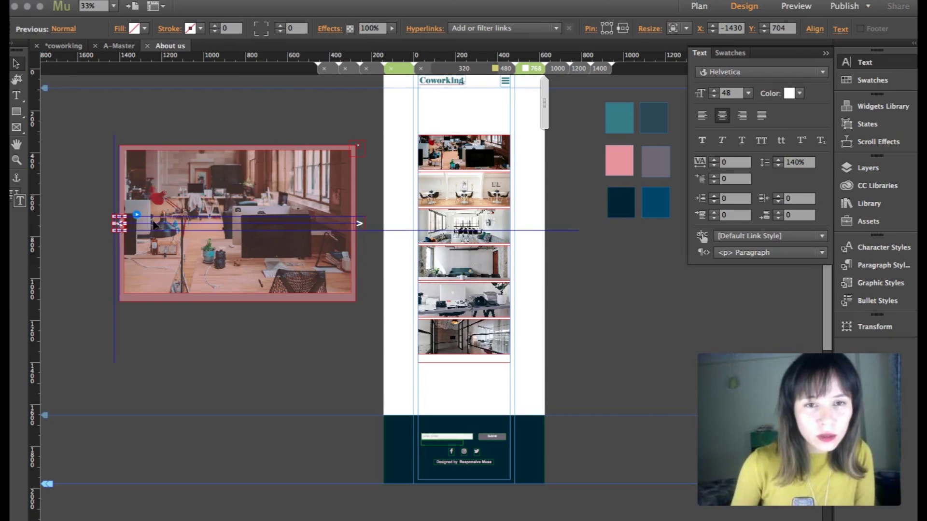
- At the 768 breakpoint, set the text size of the x in the slideshow's close button to 36
left_click(358, 144)
left_click(358, 145)
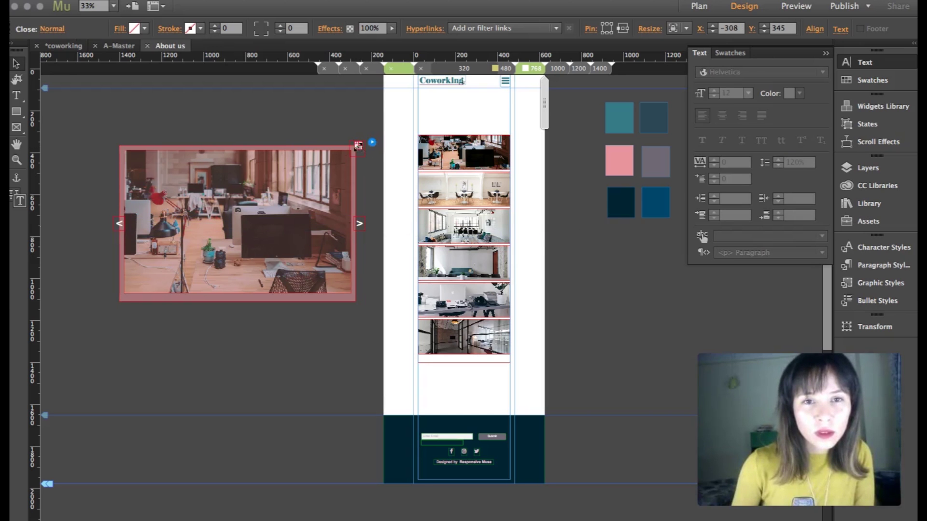
left_click(748, 93)
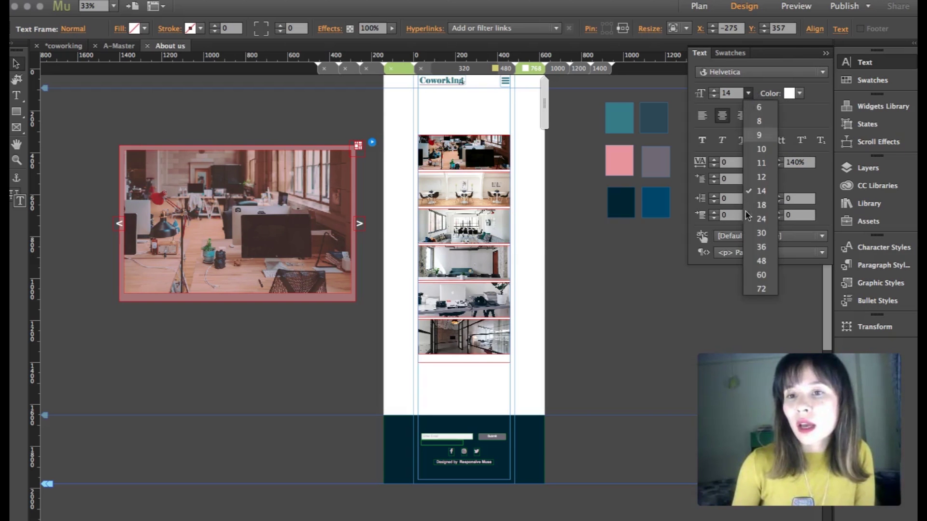
left_click(760, 247)
left_click(561, 123)
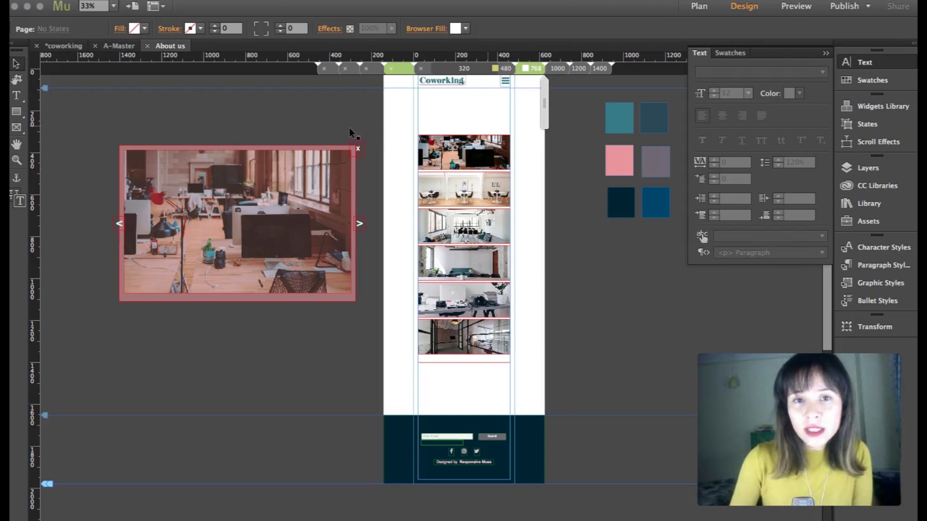
- Copy the slideshow's size and position from the 768 breakpoint to the 480 px breakpoint
left_click(312, 162)
right_click(490, 180)
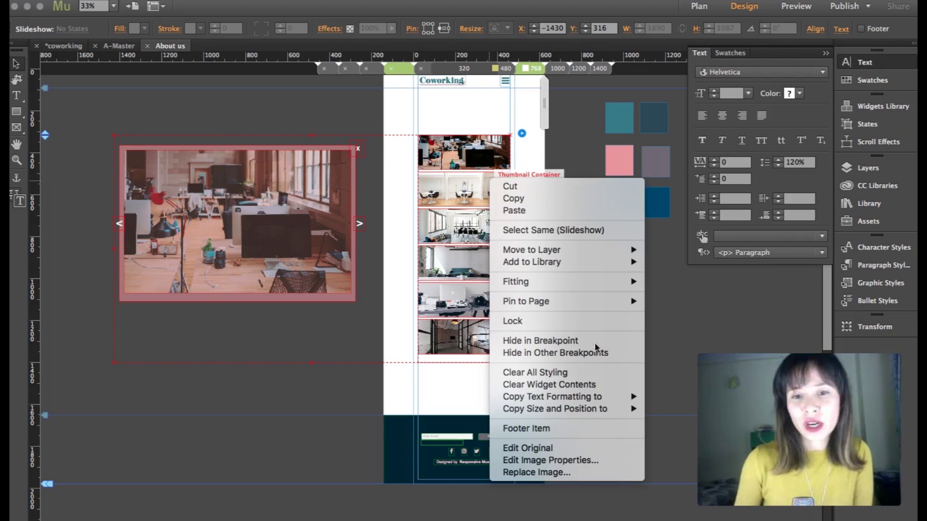
mouse_move(611, 411)
left_click(687, 424)
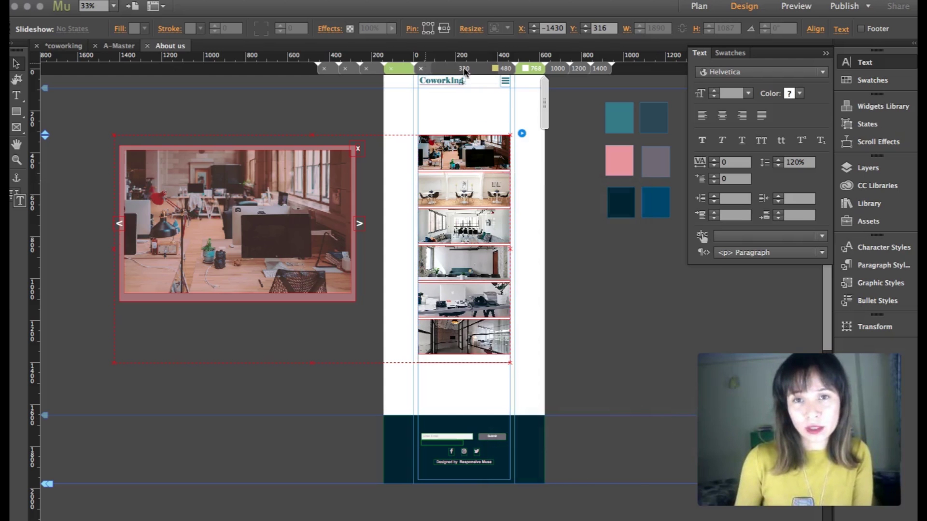
- At the 480 breakpoint, shrink the gallery thumbnails to the column width and fit their container around them at 280 by 745 px
left_click(465, 68)
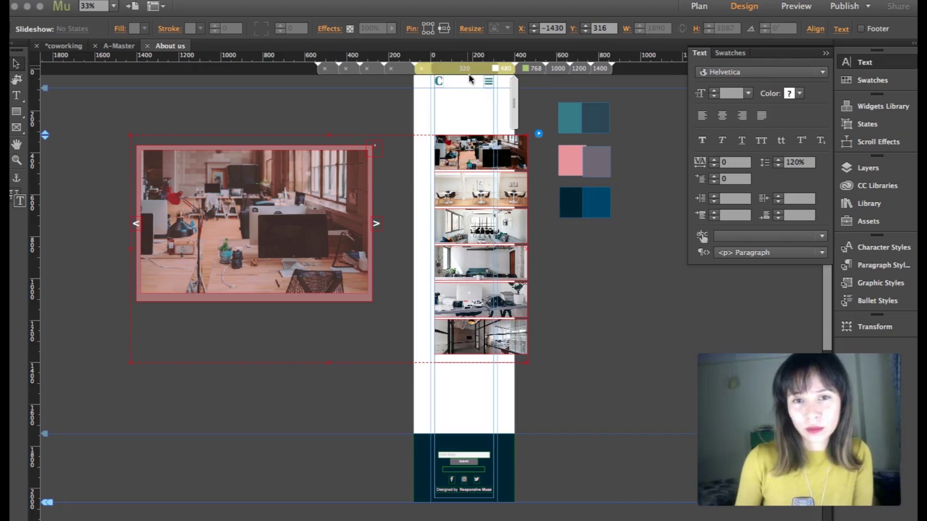
left_click(454, 160)
left_click(526, 168)
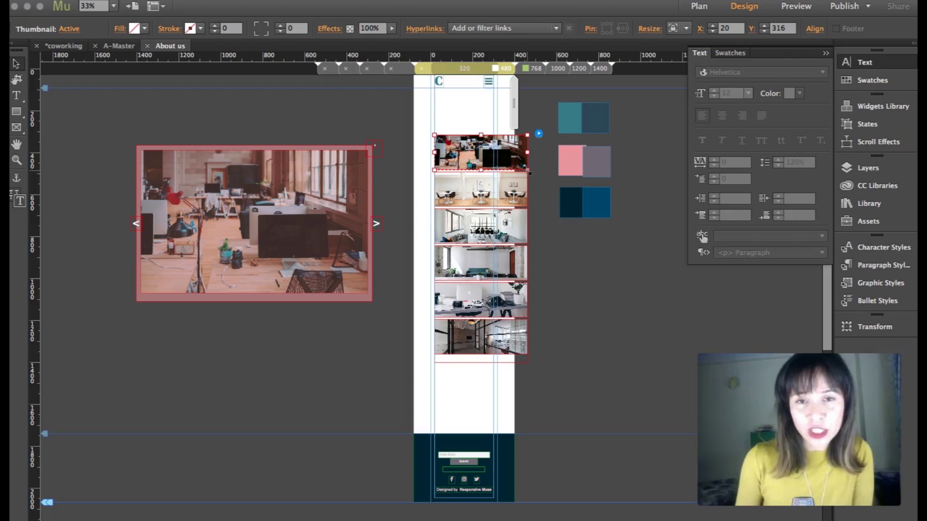
left_click_drag(495, 159, 499, 161)
left_click(523, 192)
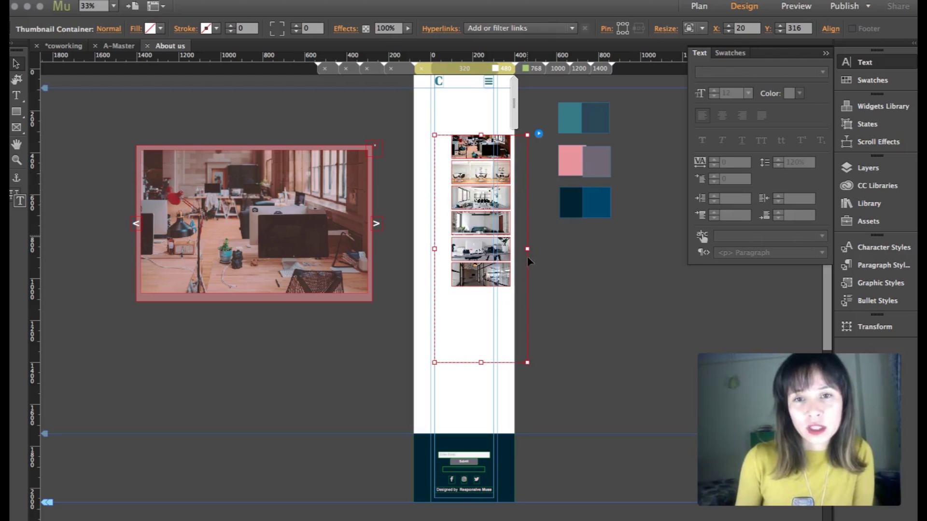
left_click_drag(527, 249, 493, 247)
left_click_drag(462, 362, 463, 291)
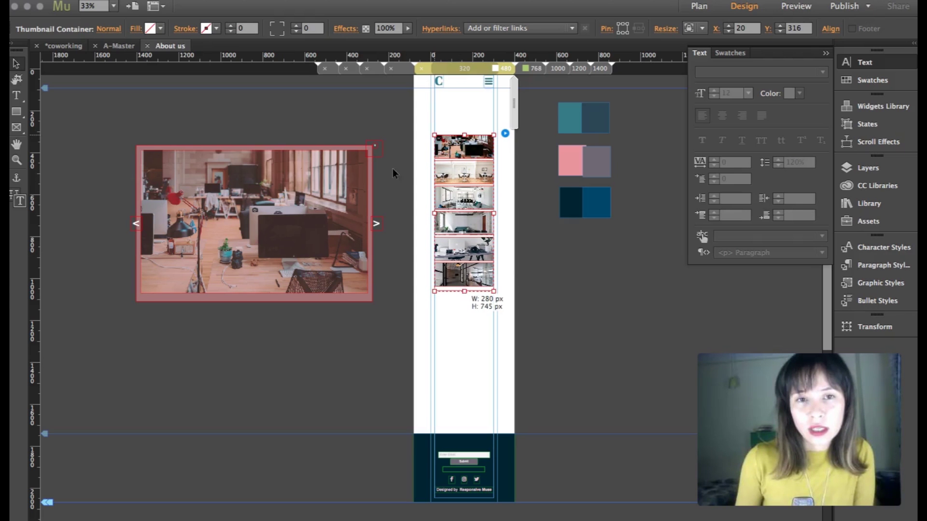
- At the 480 breakpoint, set the text size of the x in the slideshow's close button to 36
left_click(376, 149)
left_click(375, 147)
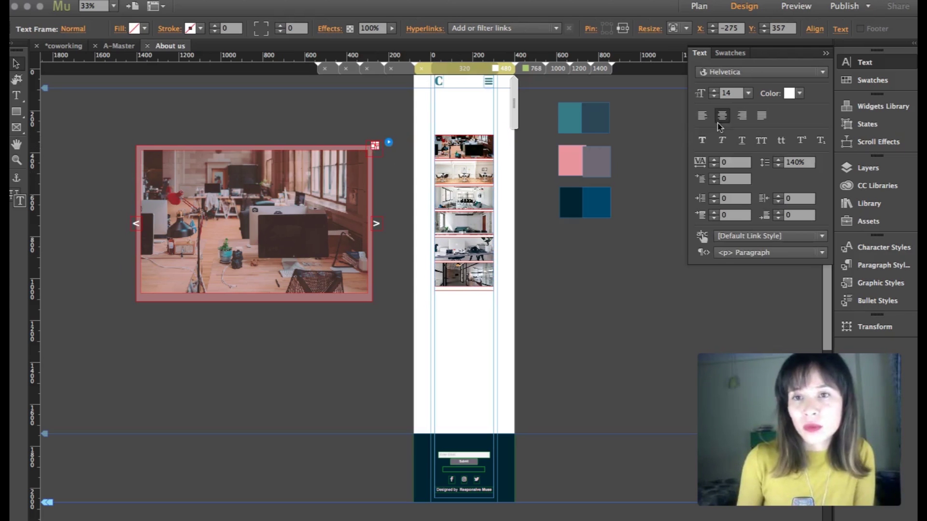
left_click(748, 94)
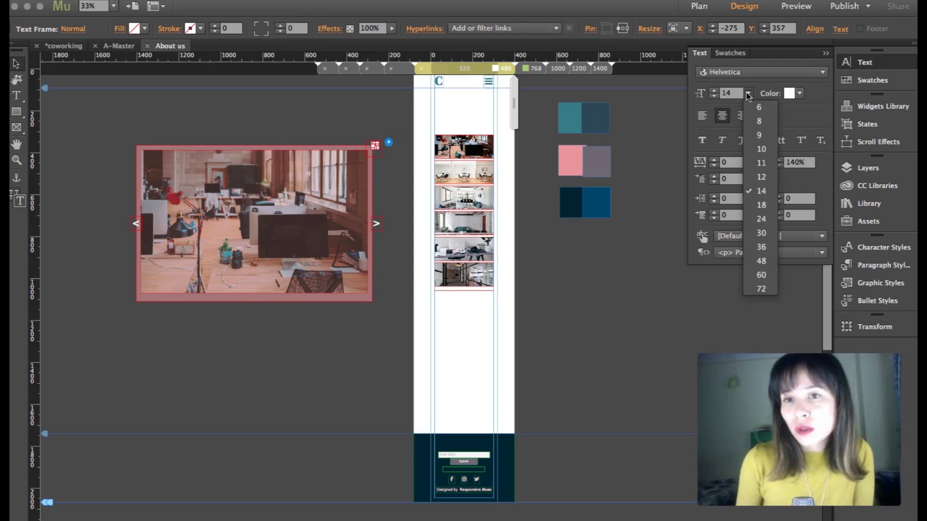
left_click(761, 247)
left_click(317, 130)
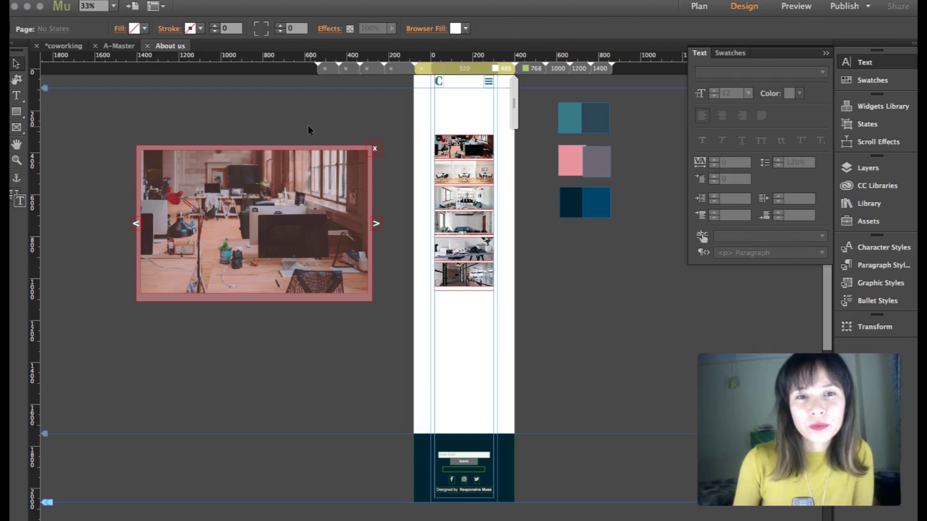
left_click(319, 172)
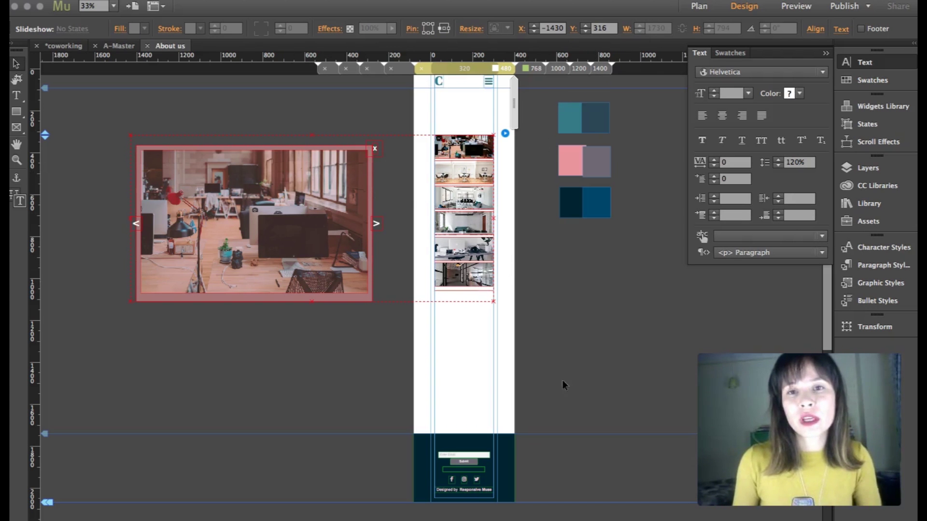
- Preview the About us page in the browser and test enlarging and closing the sofa lounge photo while narrowing the window
key("super+shift+e")
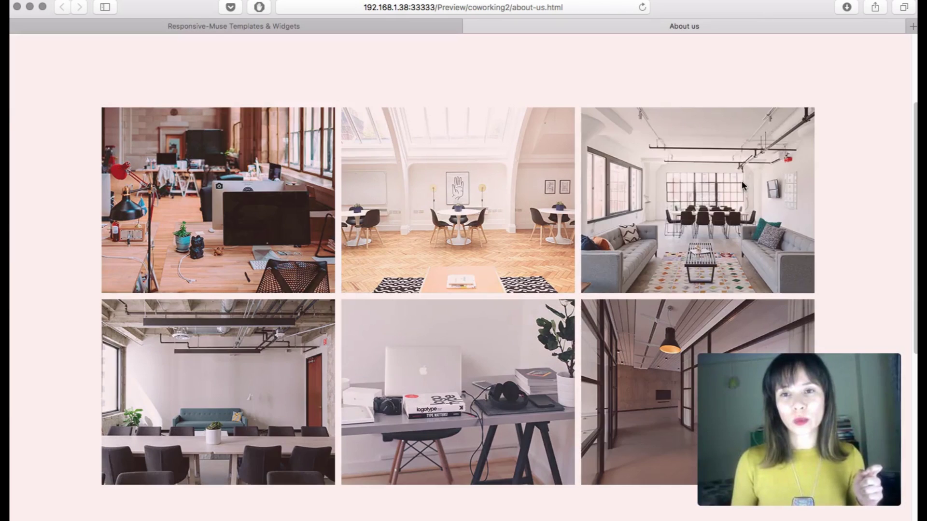
left_click(742, 185)
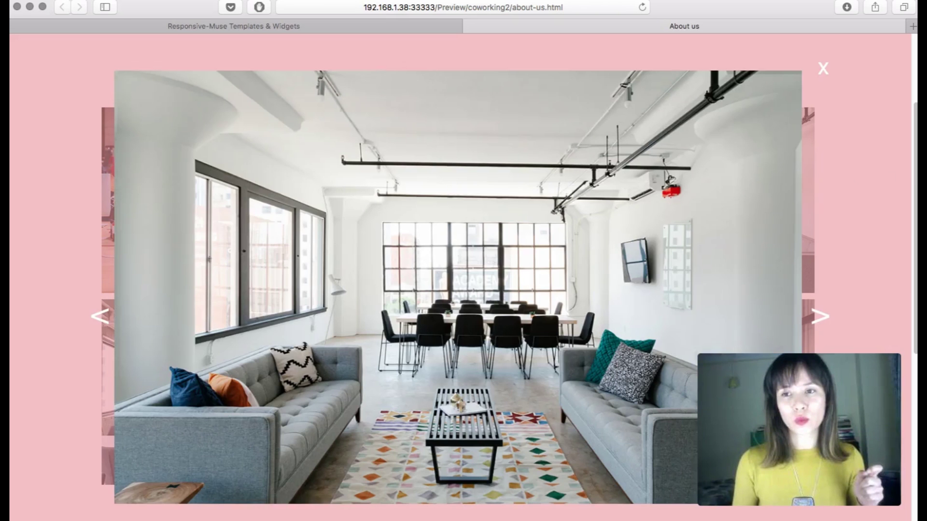
left_click(823, 70)
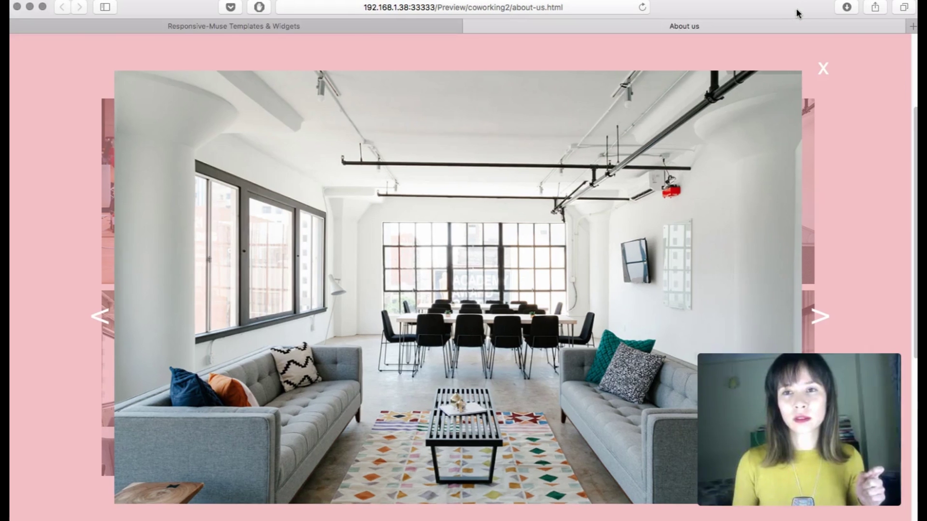
left_click_drag(902, 61, 793, 58)
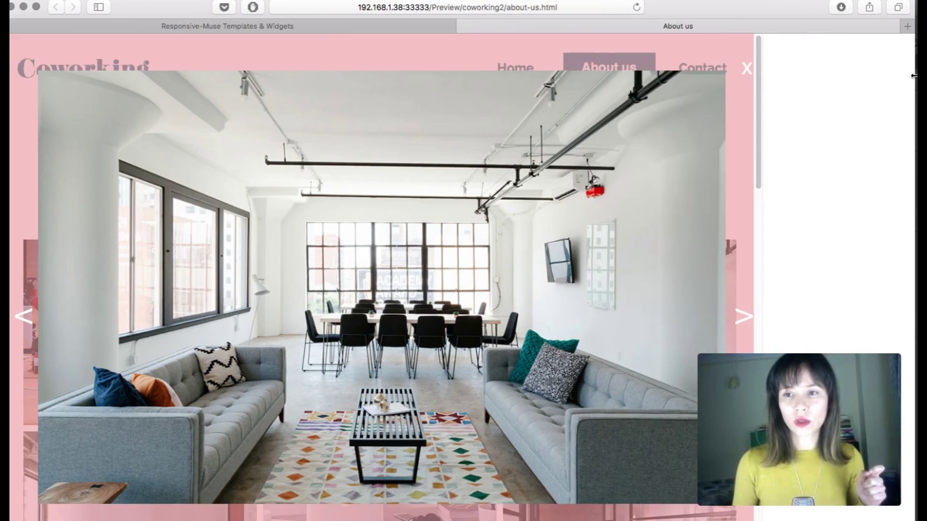
left_click(746, 69)
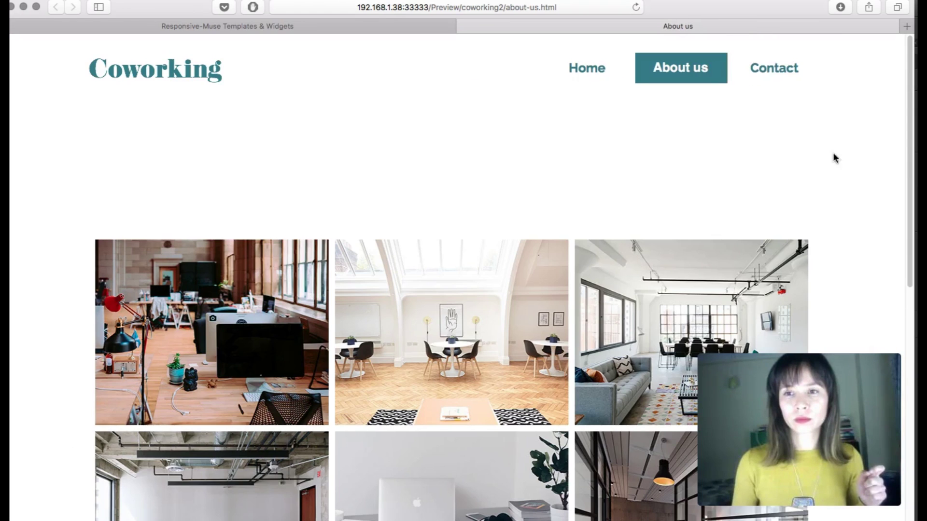
- Narrow the browser window to the two-column gallery layout and test opening and closing the round tables photo
scroll(821, 193, "down", 5)
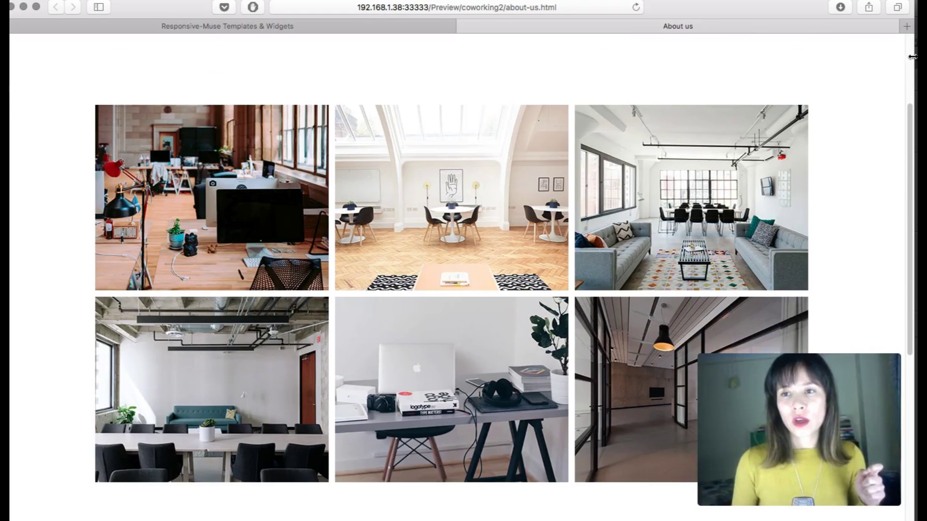
left_click_drag(908, 58, 745, 74)
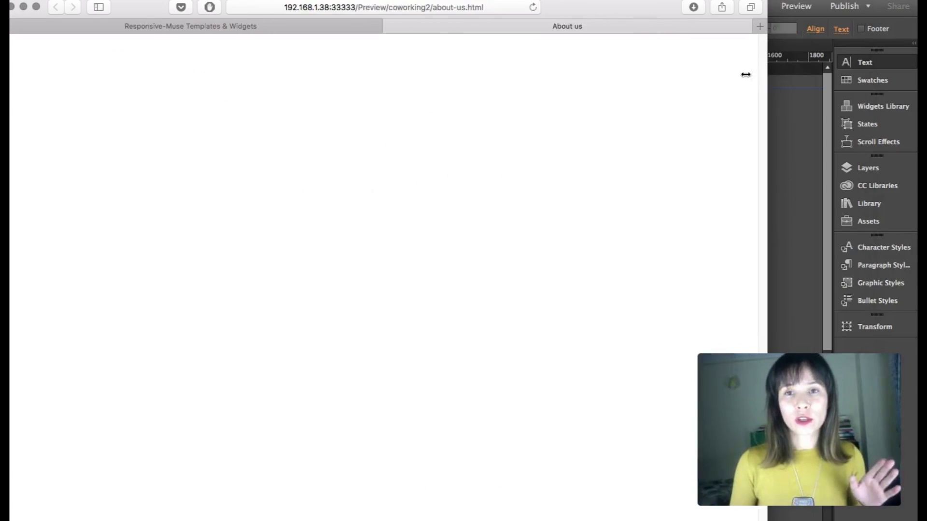
left_click(525, 151)
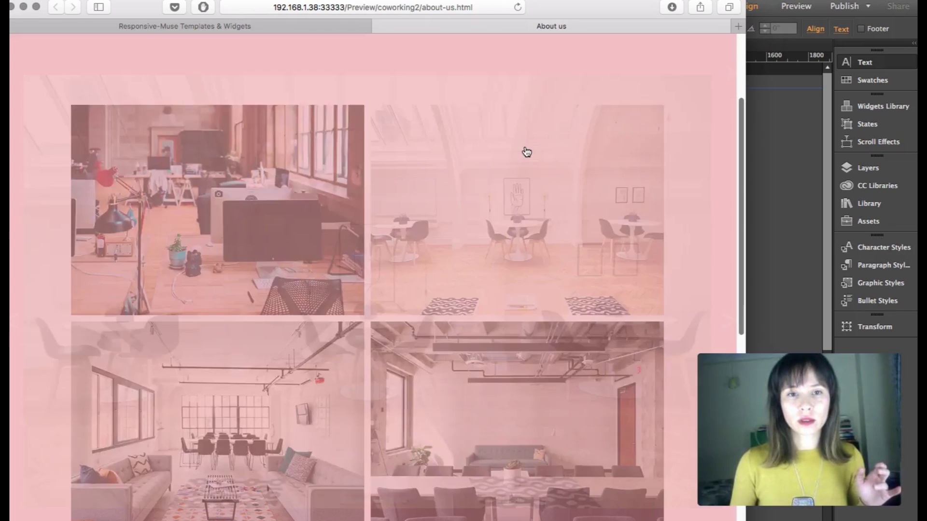
scroll(555, 241, "down", 3)
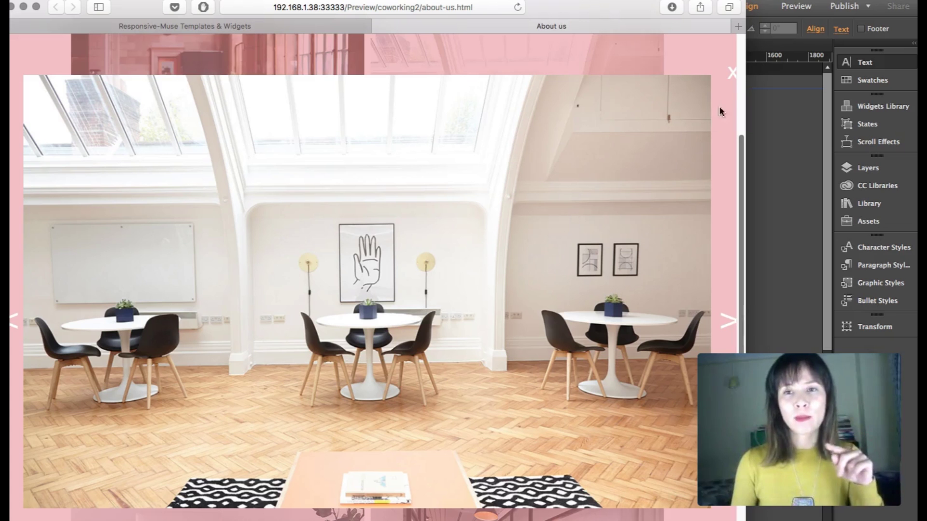
left_click(733, 74)
- Narrow the browser window to the single-column layouts and check how the enlarged photos and close button fit
left_click_drag(745, 139, 614, 162)
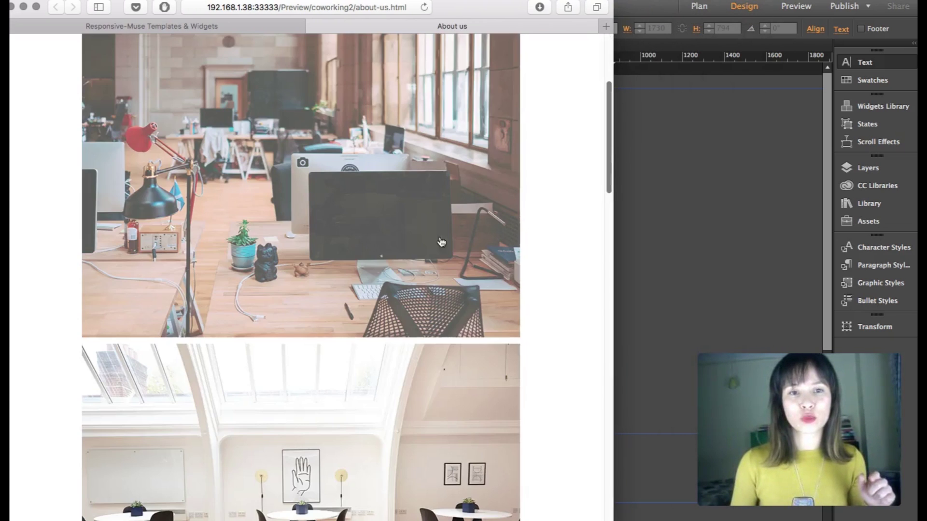
left_click(347, 118)
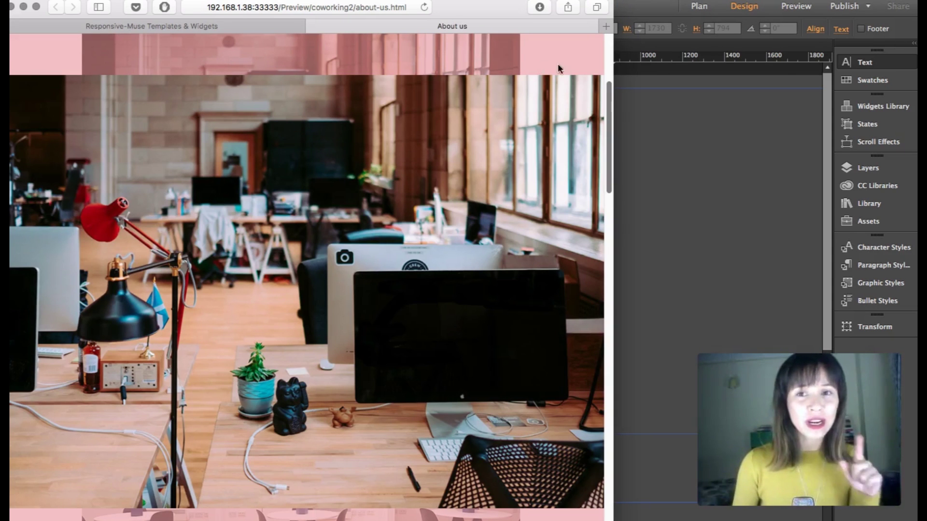
left_click_drag(613, 67, 436, 84)
scroll(323, 222, "down", 5)
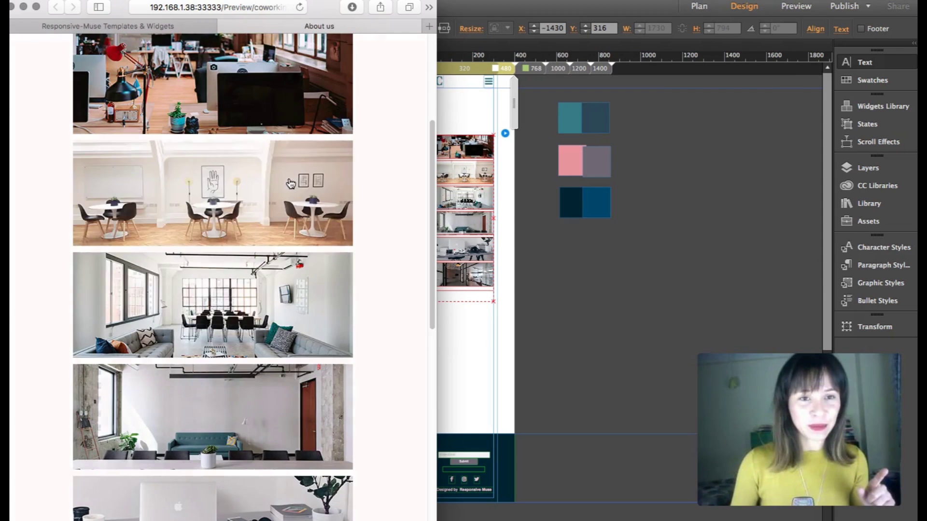
left_click(323, 222)
left_click(414, 63)
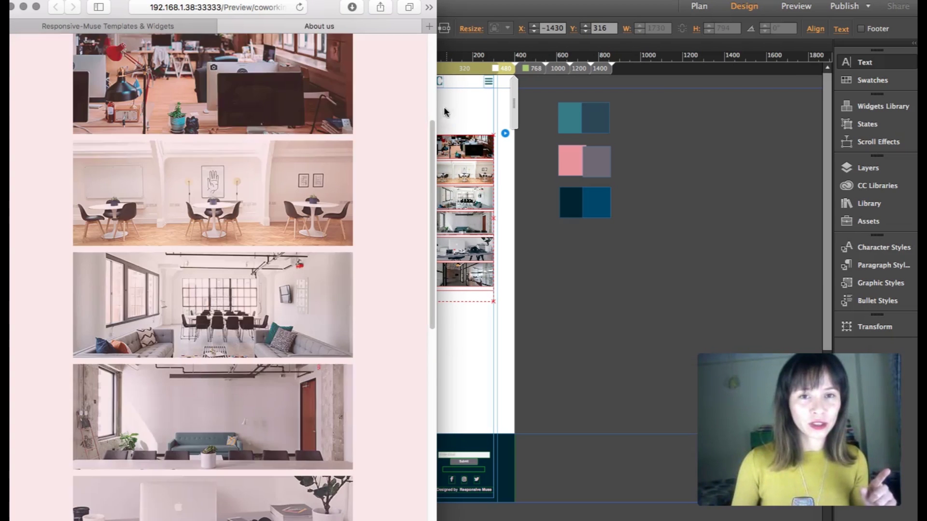
- Try the smallest browser width, then widen the window again to check the gallery's three-column layout
left_click_drag(424, 116, 240, 114)
left_click_drag(441, 151, 671, 145)
left_click_drag(854, 152, 908, 151)
scroll(688, 513, "up", 2)
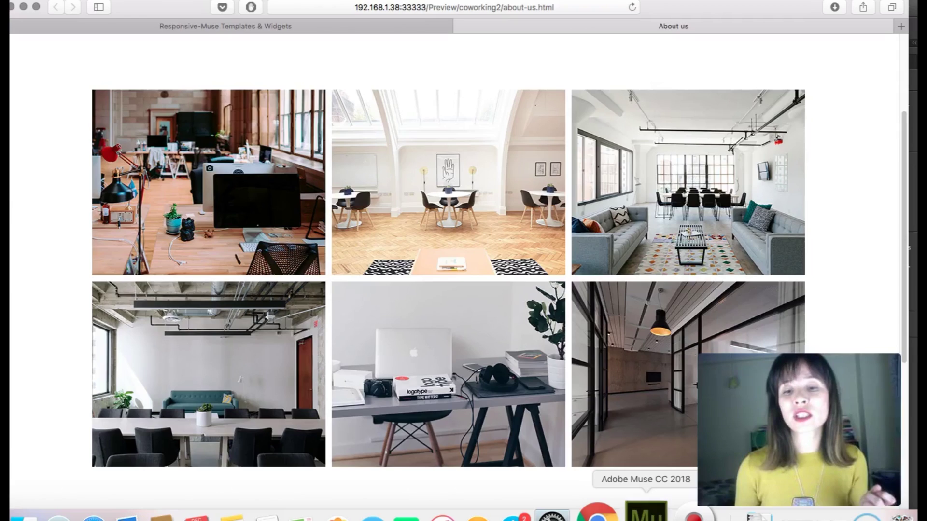
- Back in Adobe Muse, shrink the hero container at the 1200 breakpoint and move the previous and next arrows to its edges at Y 722
left_click(648, 502)
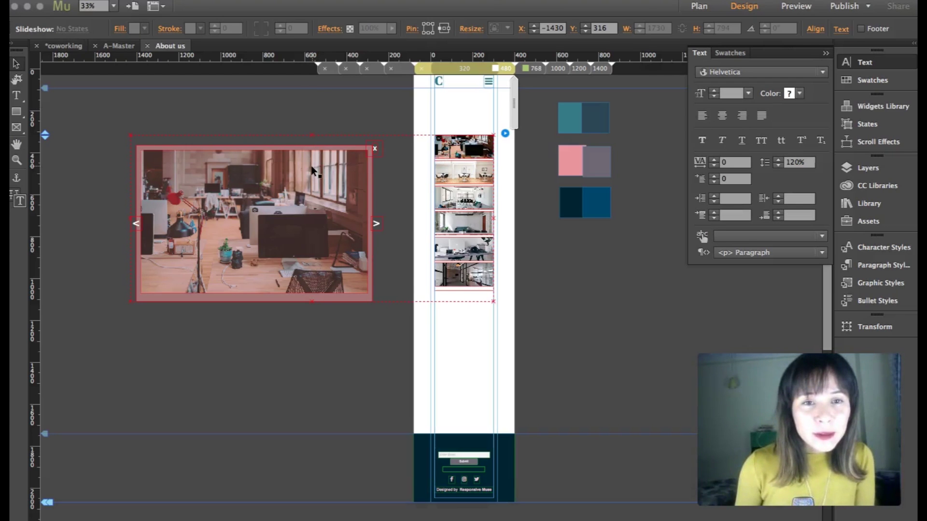
left_click(604, 69)
left_click(582, 69)
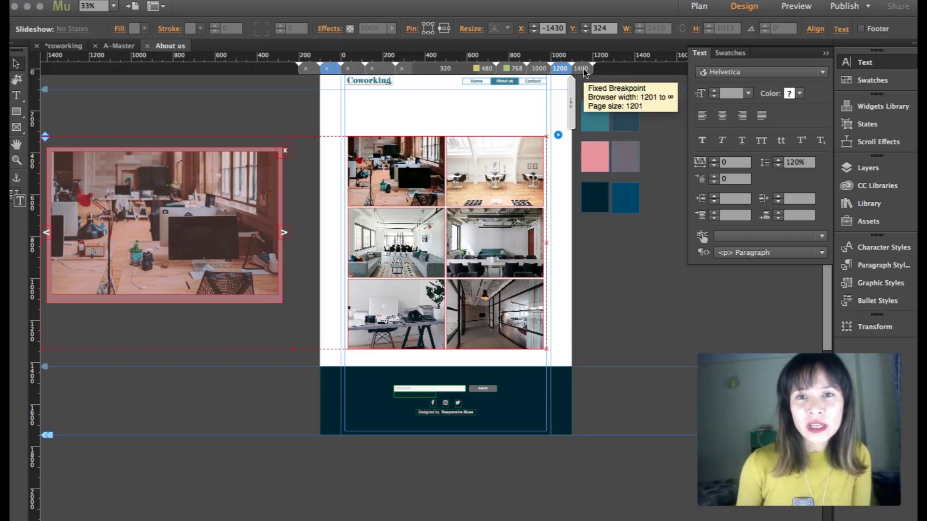
left_click(229, 158)
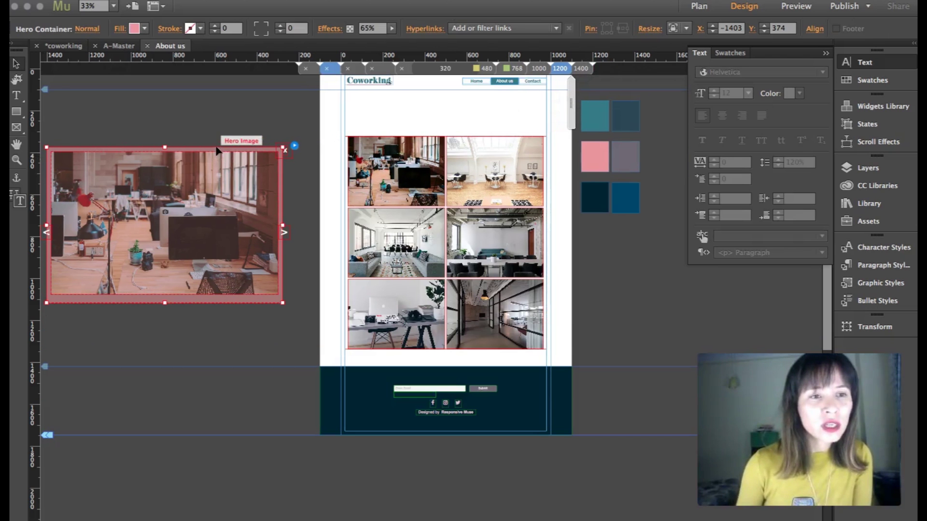
left_click_drag(46, 303, 70, 287)
left_click_drag(47, 234, 74, 229)
left_click_drag(283, 232, 284, 230)
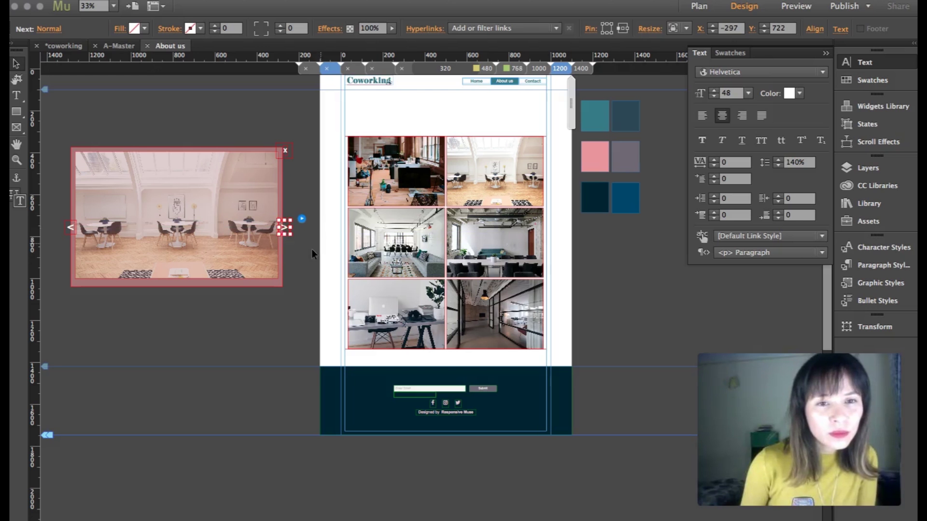
- At the 1000 breakpoint, shrink the hero container further and align the previous and next arrows with its edges at Y 662
left_click(535, 70)
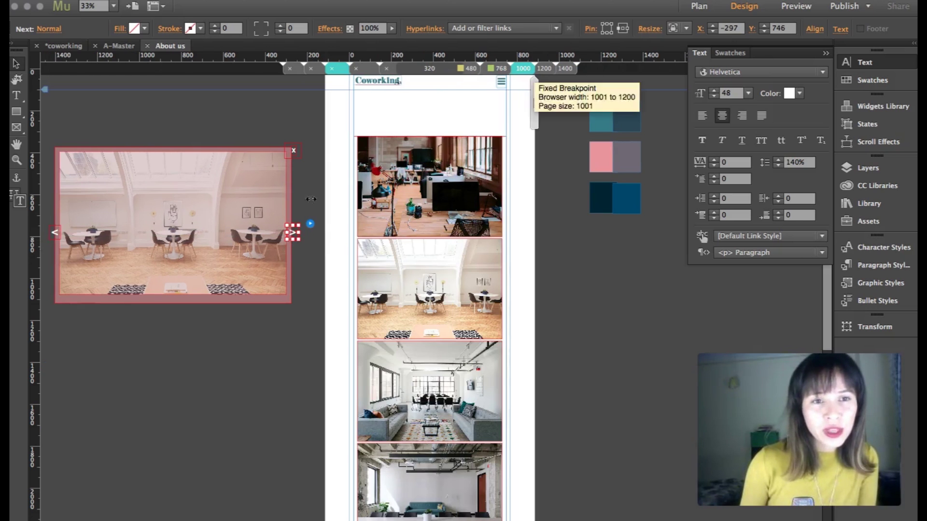
left_click(56, 303)
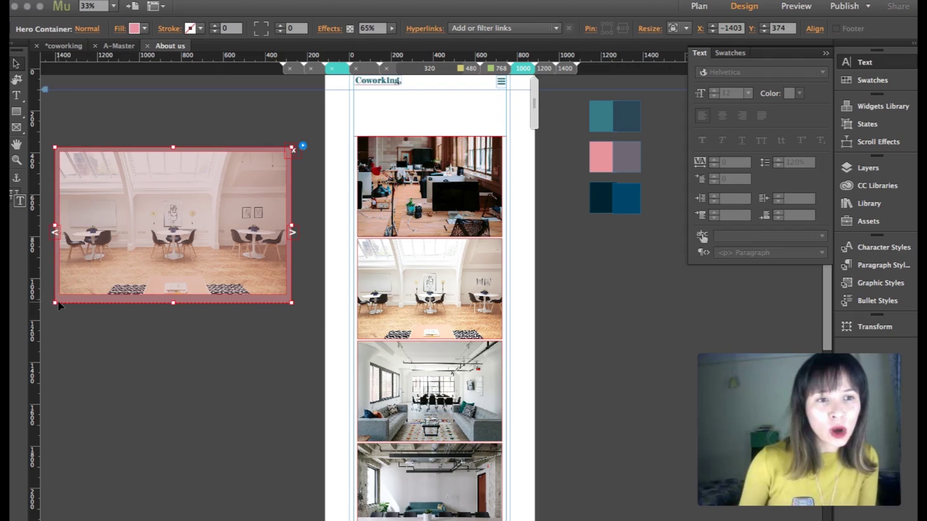
left_click_drag(55, 302, 98, 269)
left_click_drag(57, 232, 98, 221)
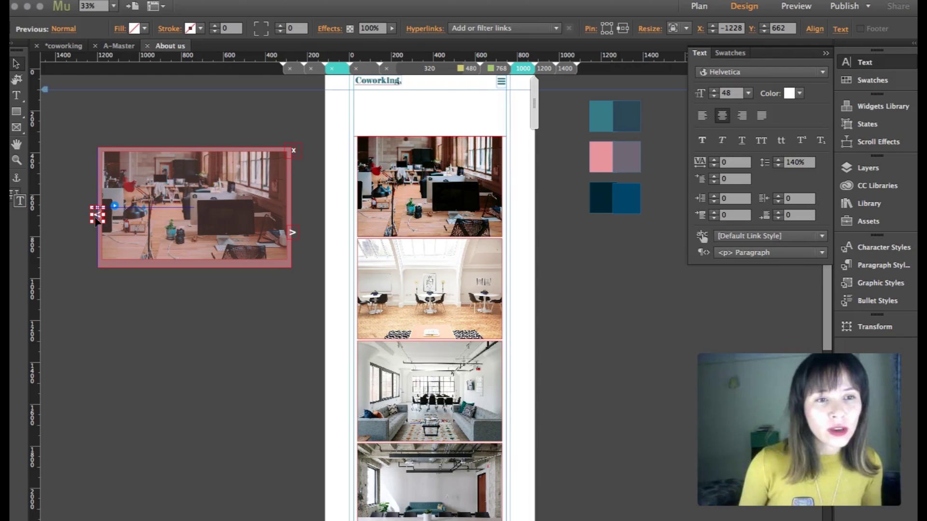
left_click_drag(292, 232, 295, 220)
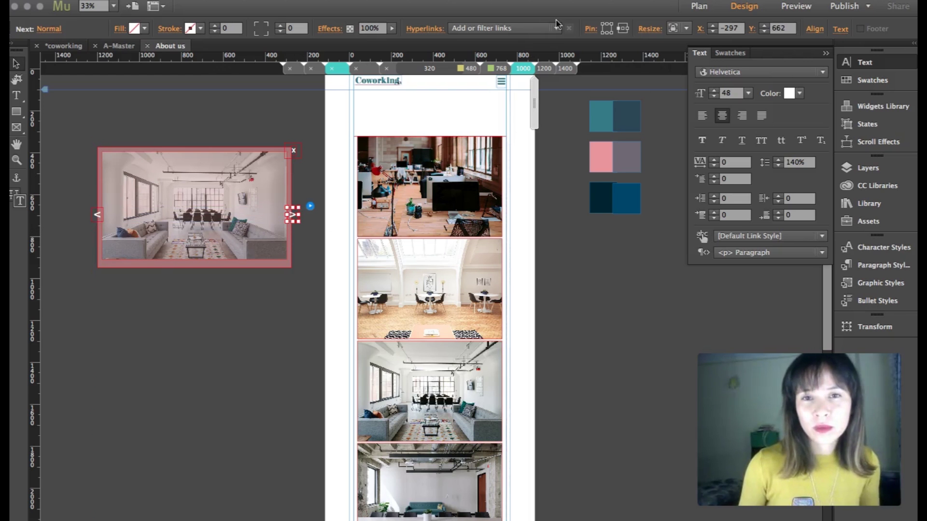
- At the 768 breakpoint, shrink the hero container and align the previous and next arrows with its edges at Y 637
left_click(501, 69)
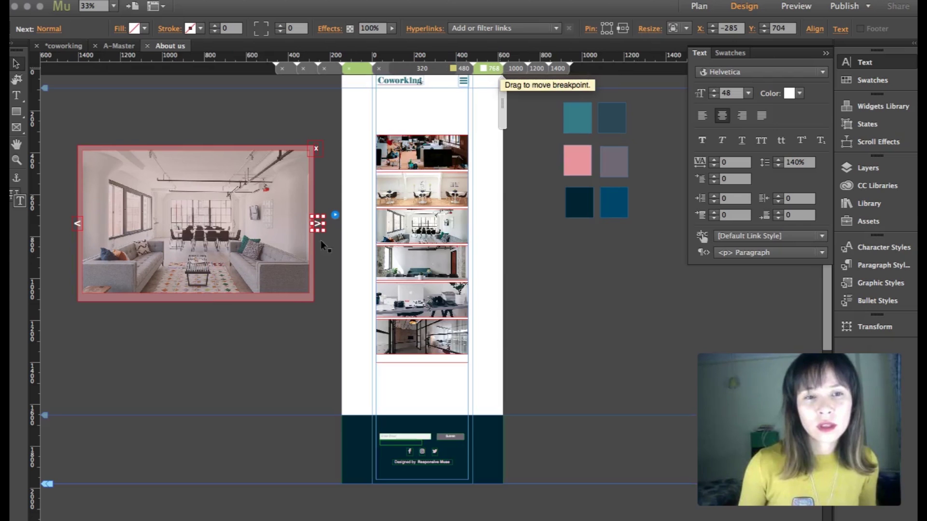
left_click(236, 223)
left_click_drag(77, 301, 136, 254)
left_click_drag(77, 225, 136, 214)
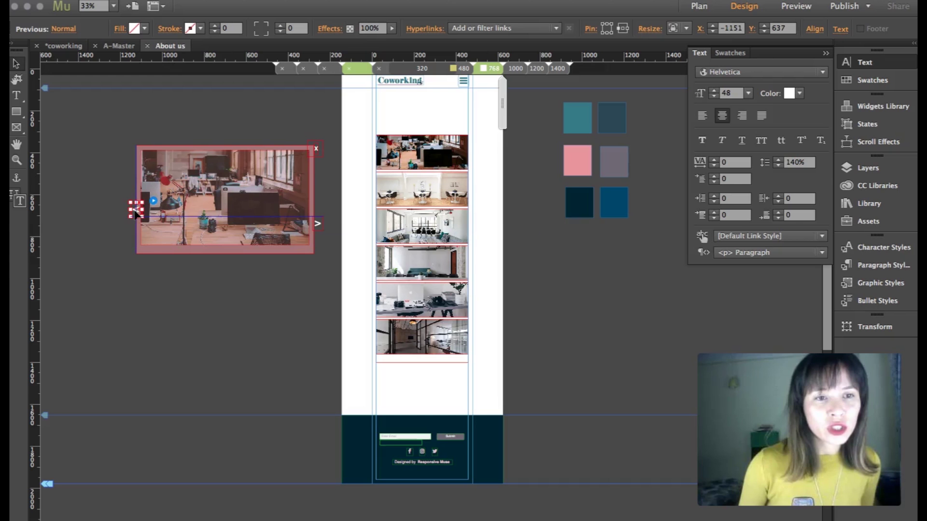
left_click_drag(317, 223, 314, 211)
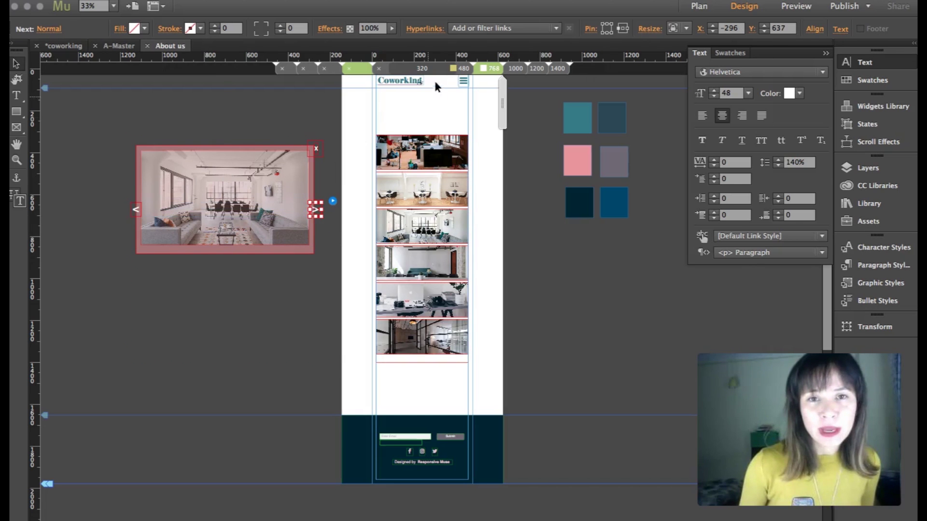
- At the 480 breakpoint, shrink the hero container and move the previous and next arrows to its edges, level with each other
left_click(428, 70)
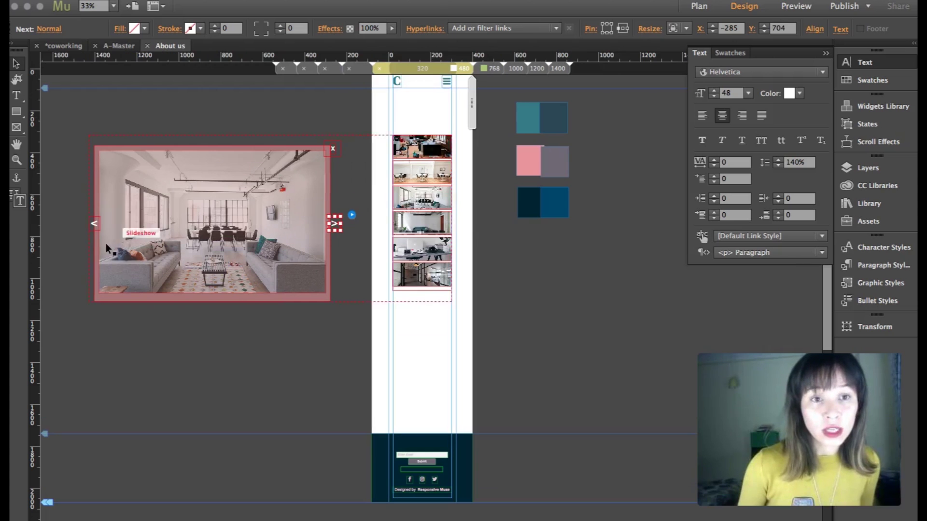
left_click(111, 278)
left_click_drag(94, 301, 174, 251)
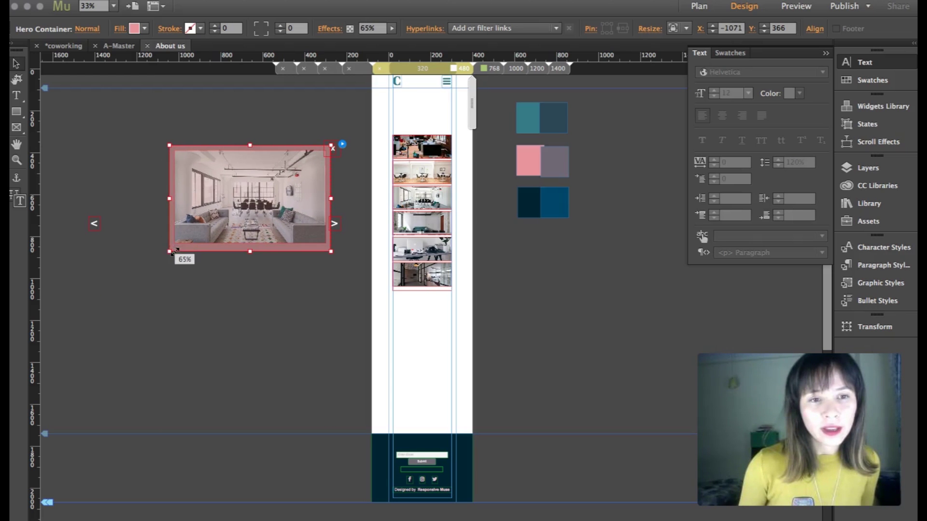
left_click(94, 223)
left_click_drag(130, 221, 169, 210)
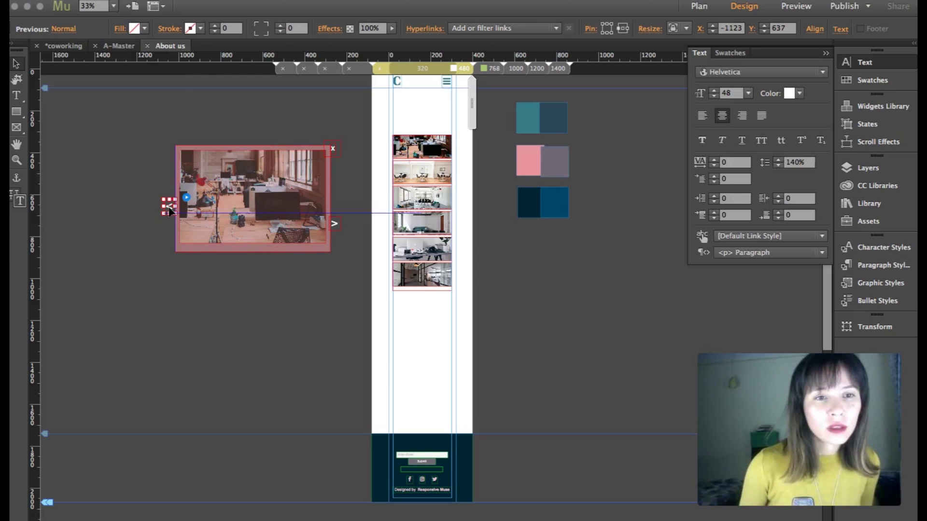
left_click_drag(334, 224, 332, 208)
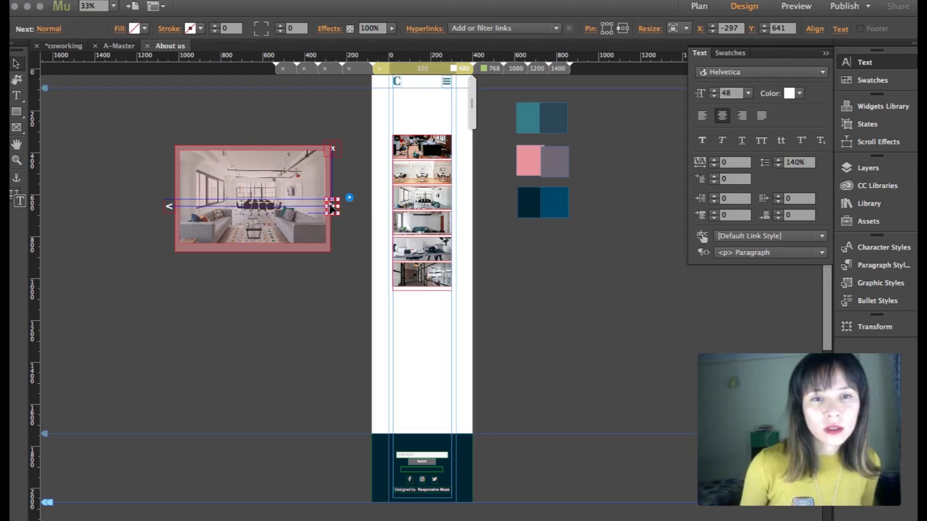
left_click(114, 121)
- Preview the About us page in the browser, narrow the window and check the enlarged round-tables photo in the Lightbox
key("super+shift+e")
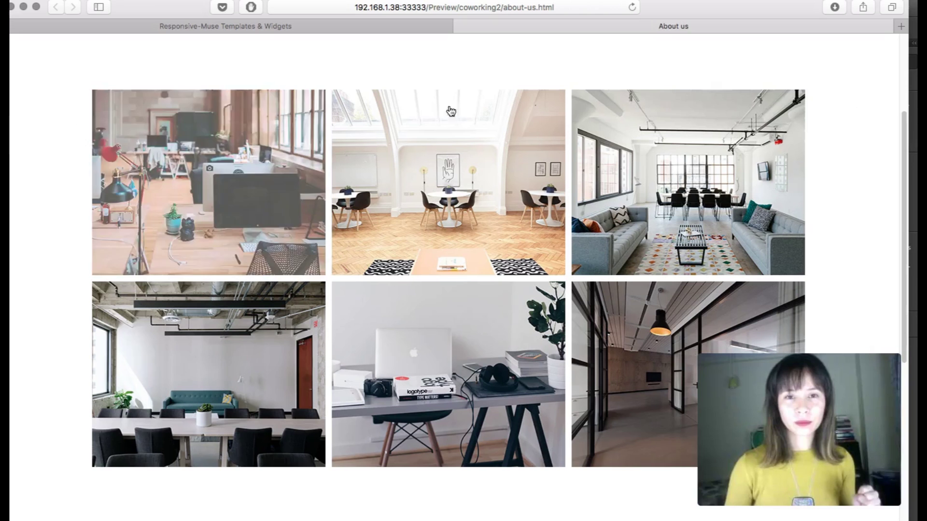
left_click_drag(784, 91, 724, 91)
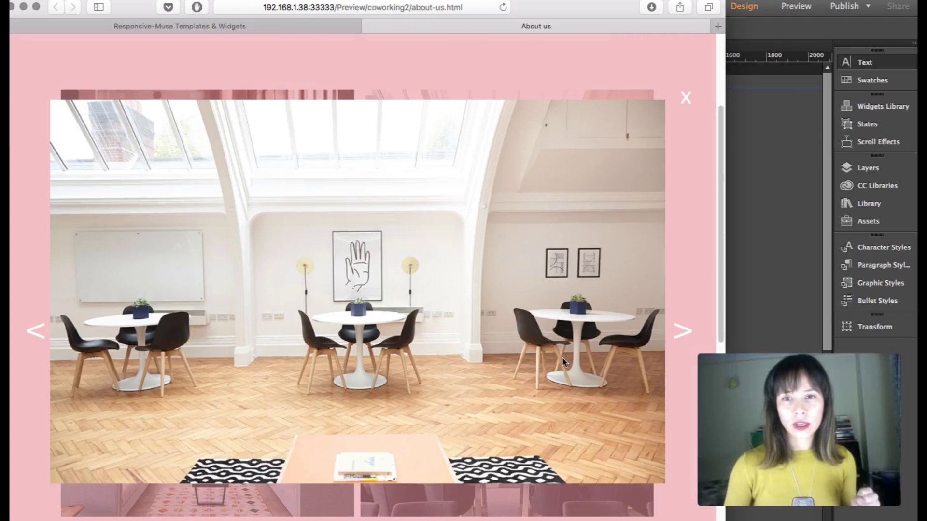
left_click(689, 96)
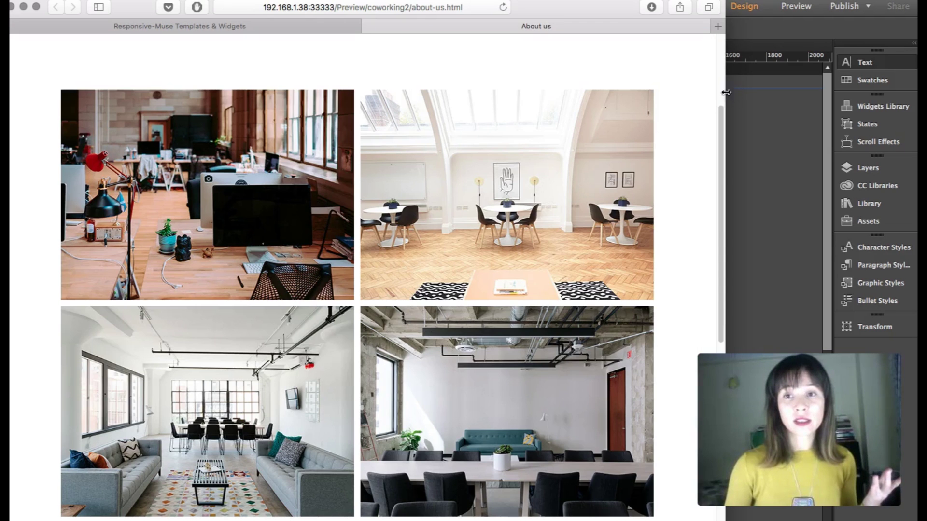
- Check the enlarged first office photo and its controls at two narrower browser widths, and widen the window again
left_click_drag(725, 93, 622, 94)
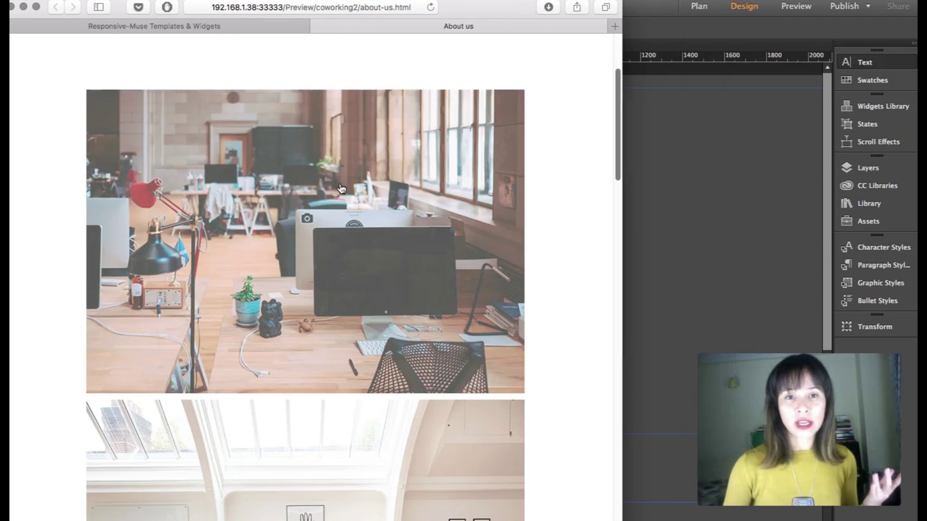
left_click(335, 190)
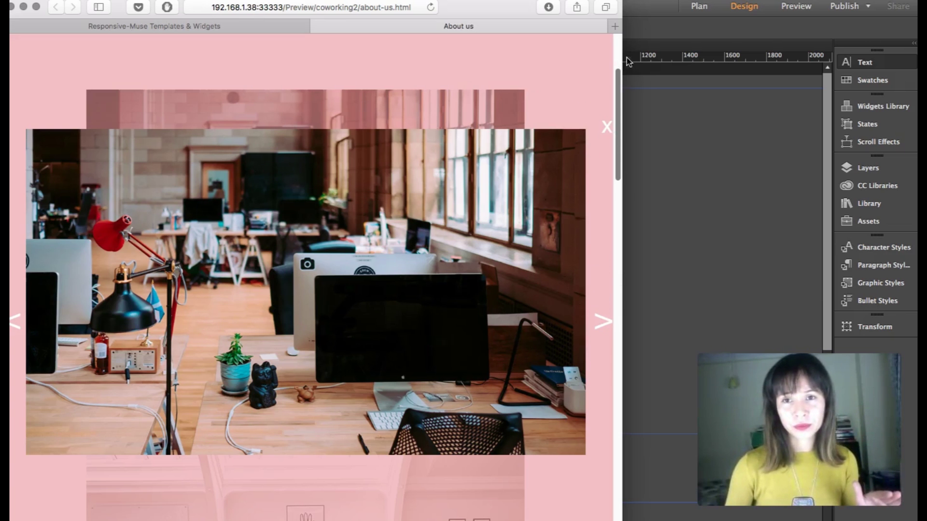
left_click_drag(622, 61, 470, 70)
left_click(607, 120)
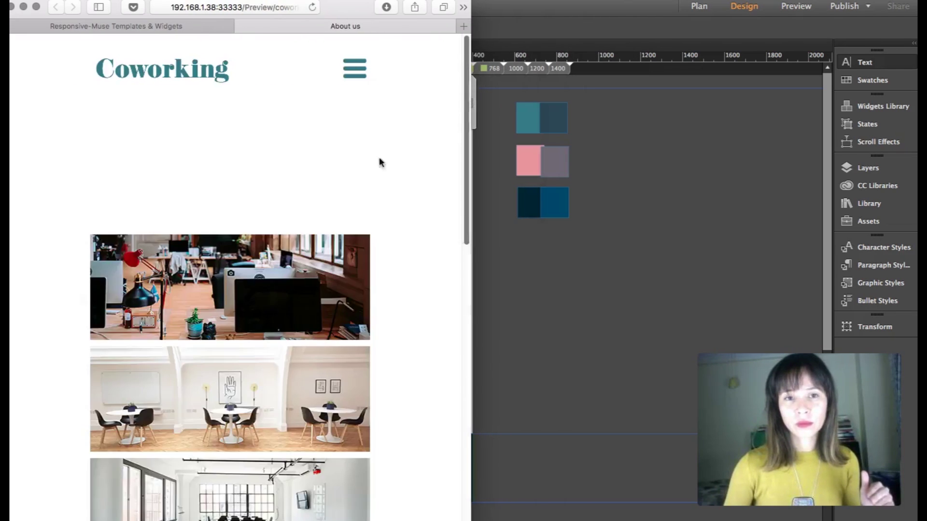
scroll(277, 158, "down", 3)
left_click(276, 159)
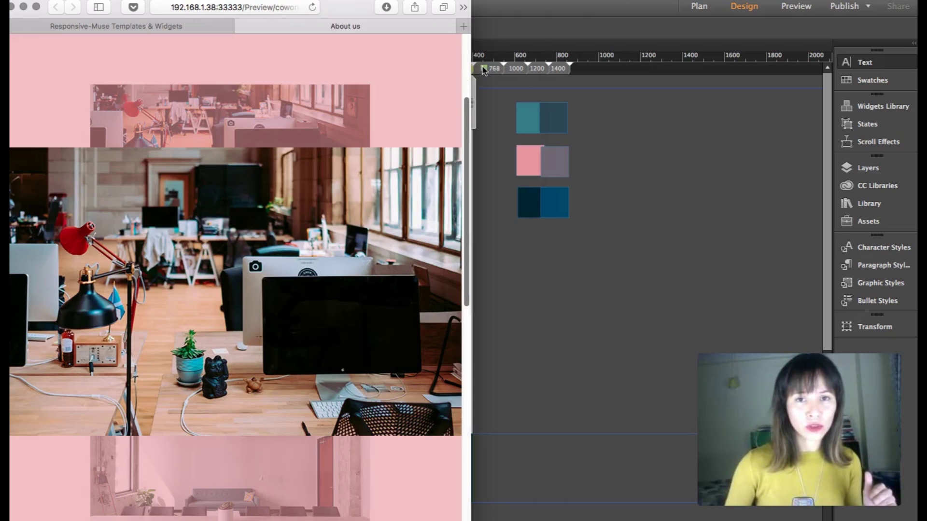
left_click_drag(471, 71, 917, 71)
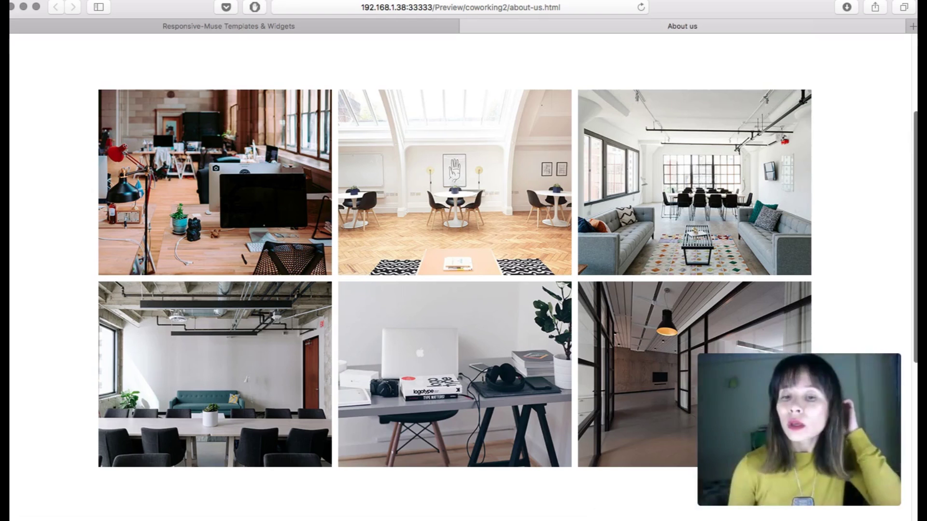
- Back in Adobe Muse, select the Lightbox hero image at the 1000 breakpoint and open its size and position settings
left_click(654, 507)
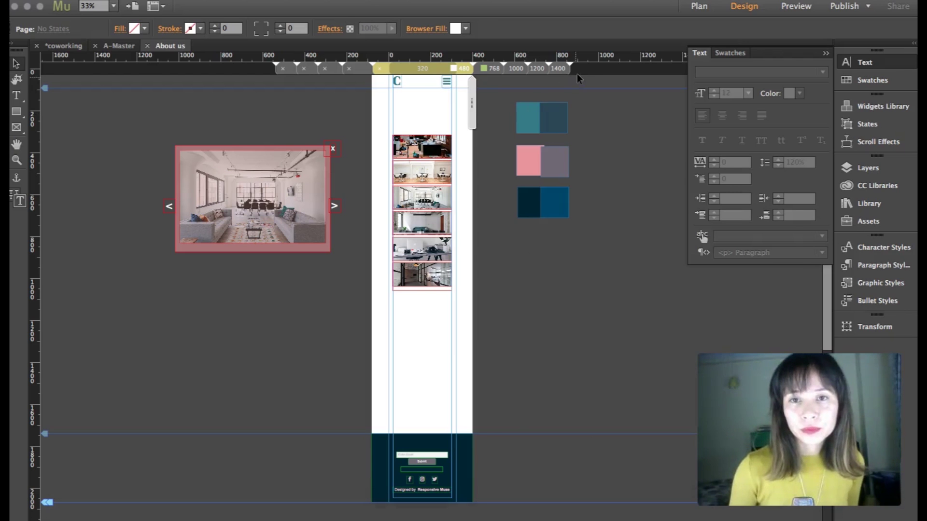
left_click(521, 69)
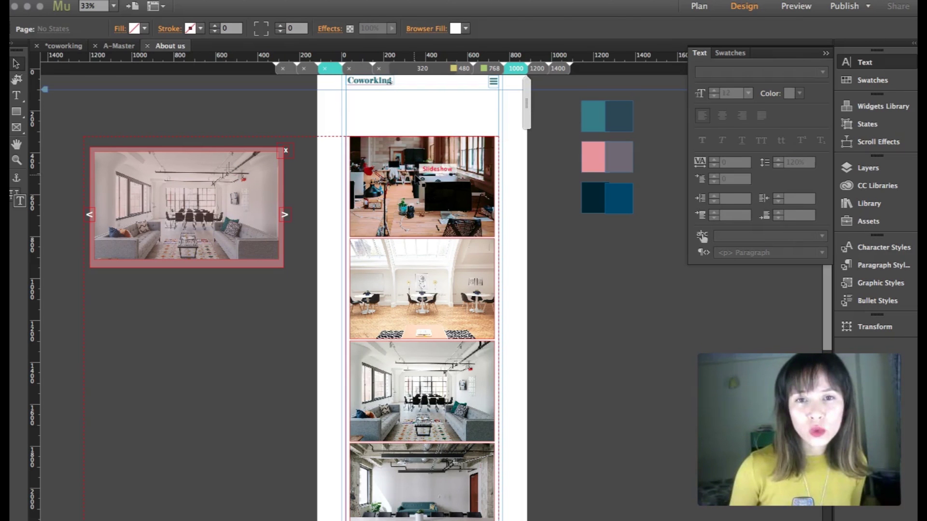
left_click(418, 177)
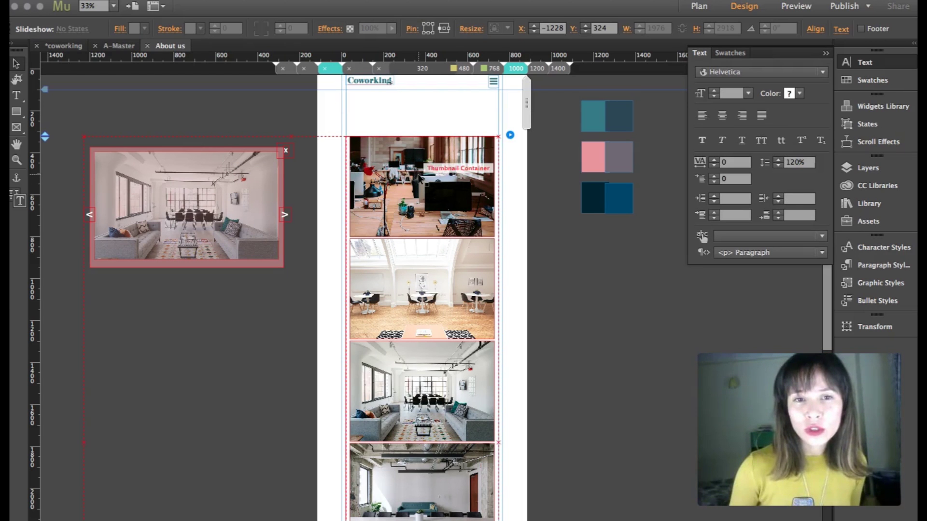
left_click(202, 184)
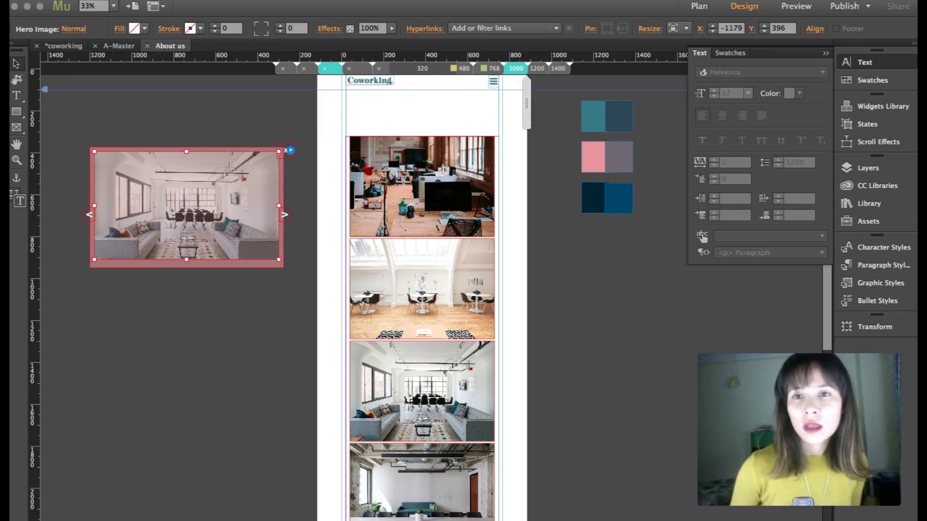
left_click(649, 31)
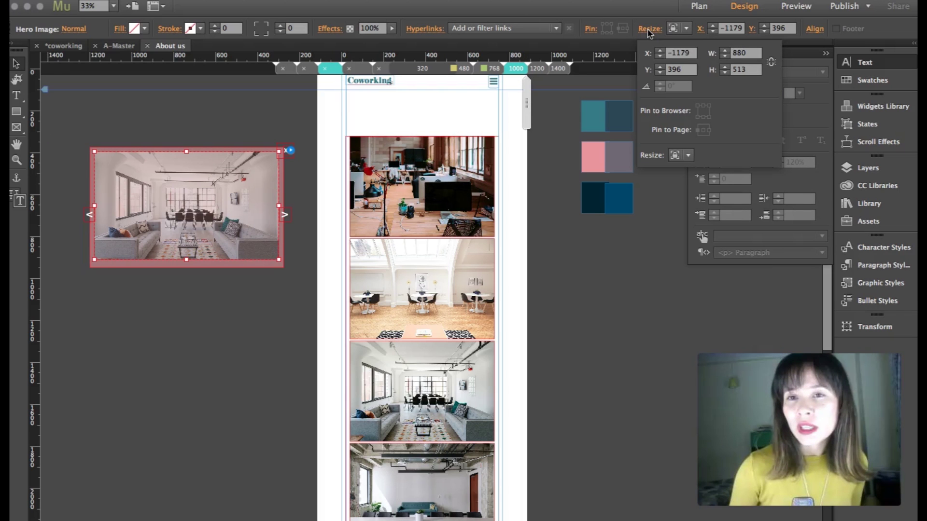
left_click(750, 53)
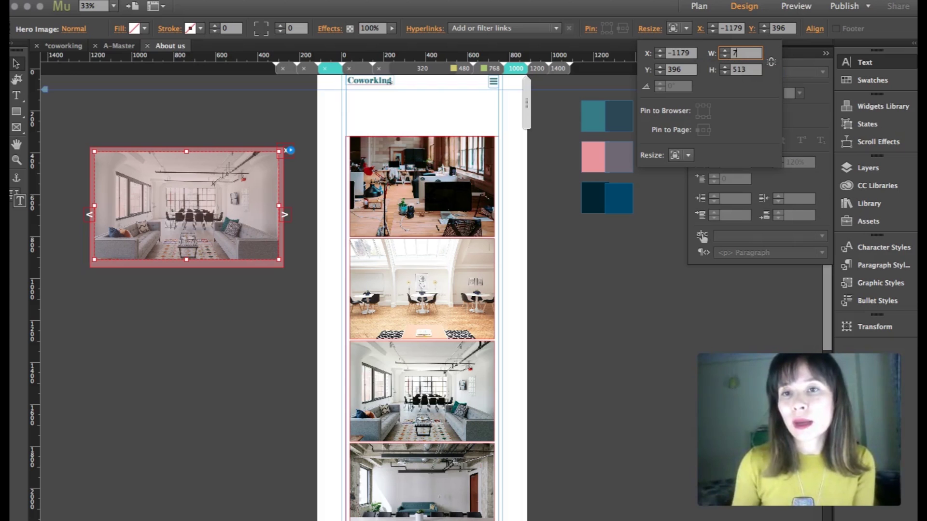
key("Return")
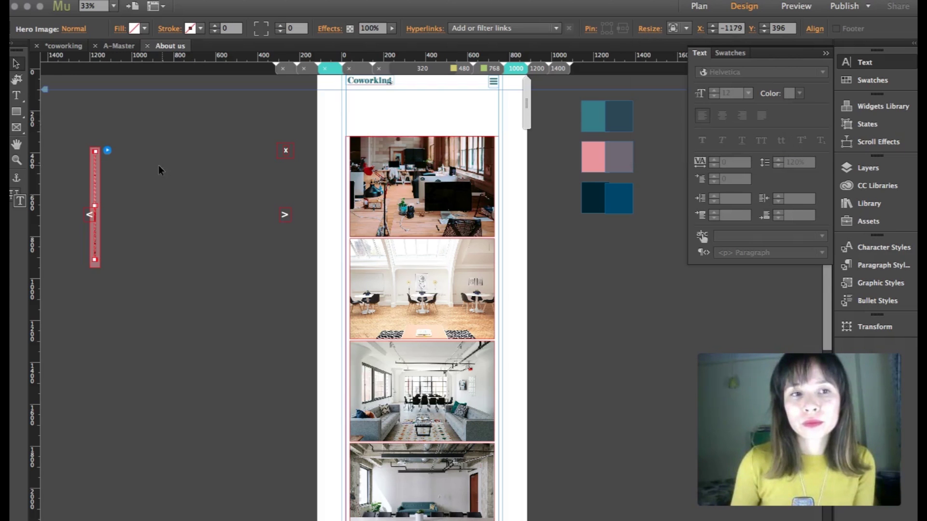
key("super+z")
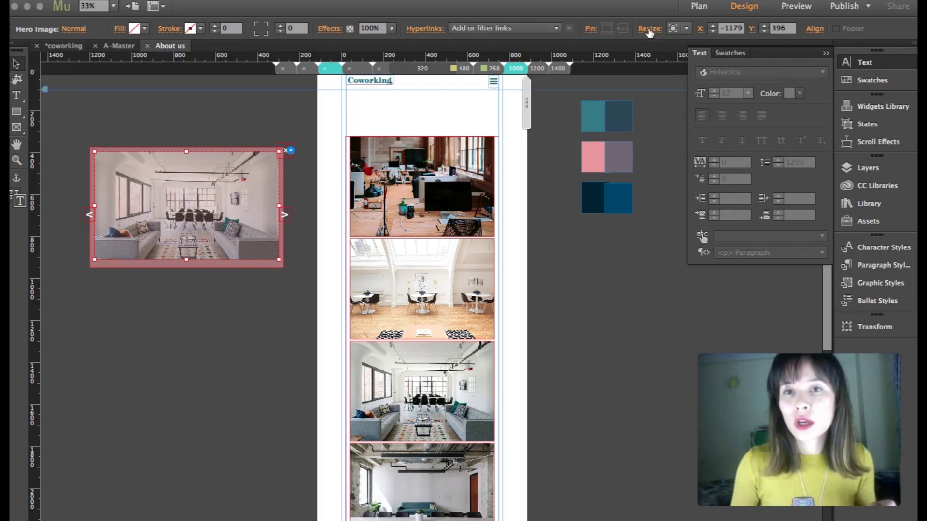
- Set the hero image's width to 720 at the 1000 breakpoint with its proportions constrained
left_click(700, 29)
left_click(716, 55)
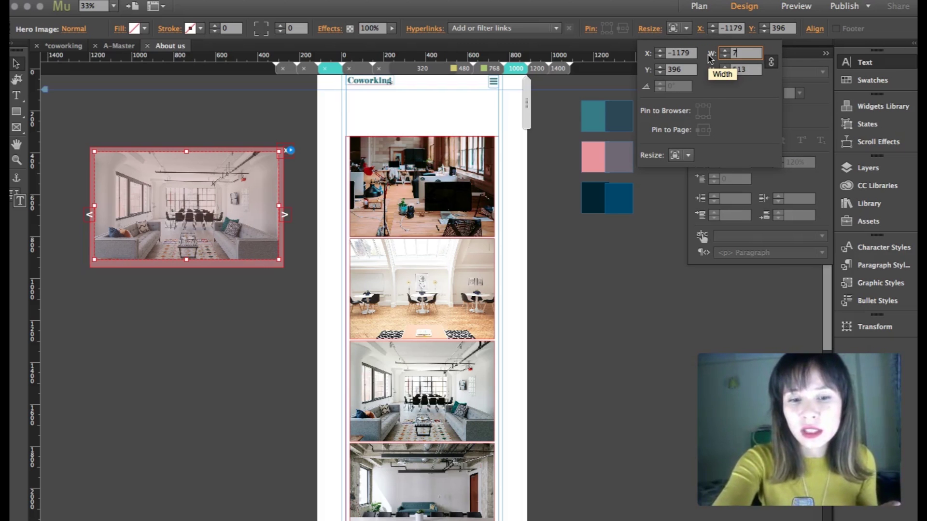
type("20")
key("Return")
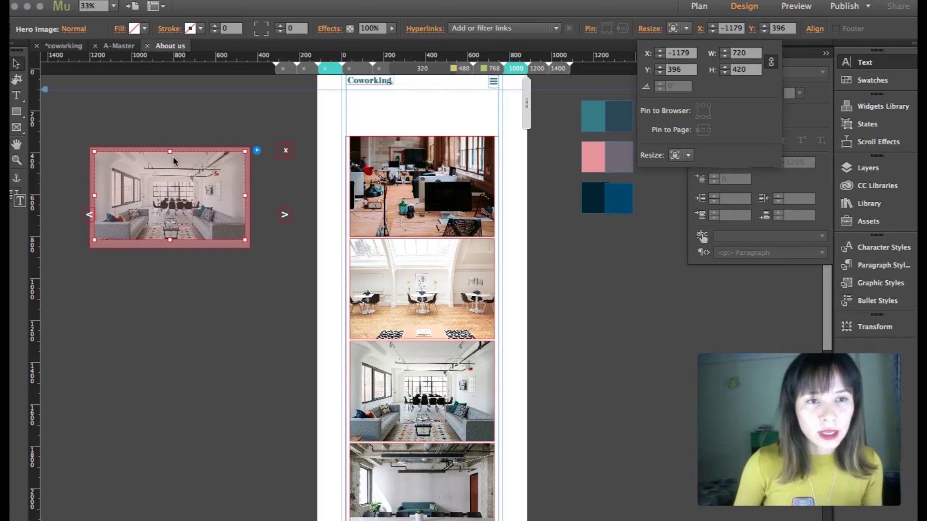
- Move the resized hero image beside the next arrow and place the previous arrow at its opposite edge, at X -1114, Y 661
left_click(193, 164)
left_click_drag(180, 175, 209, 196)
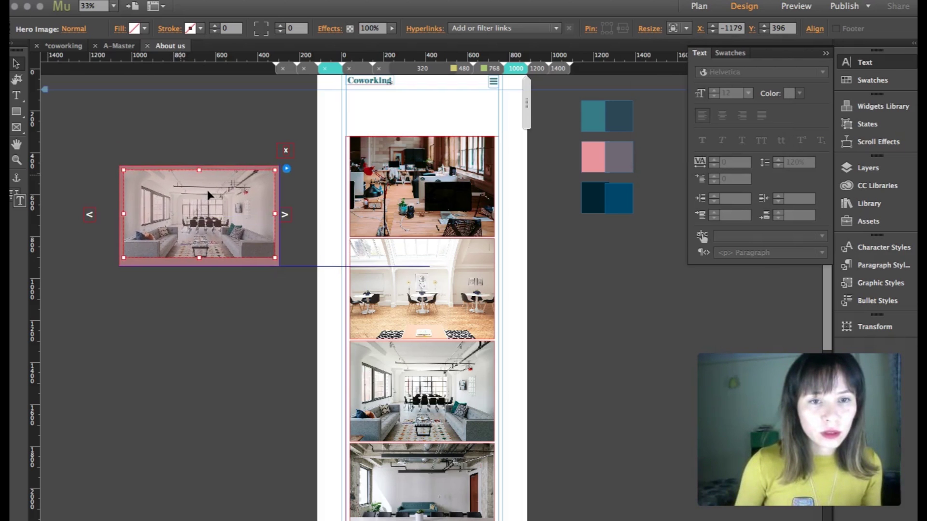
left_click_drag(88, 222, 118, 218)
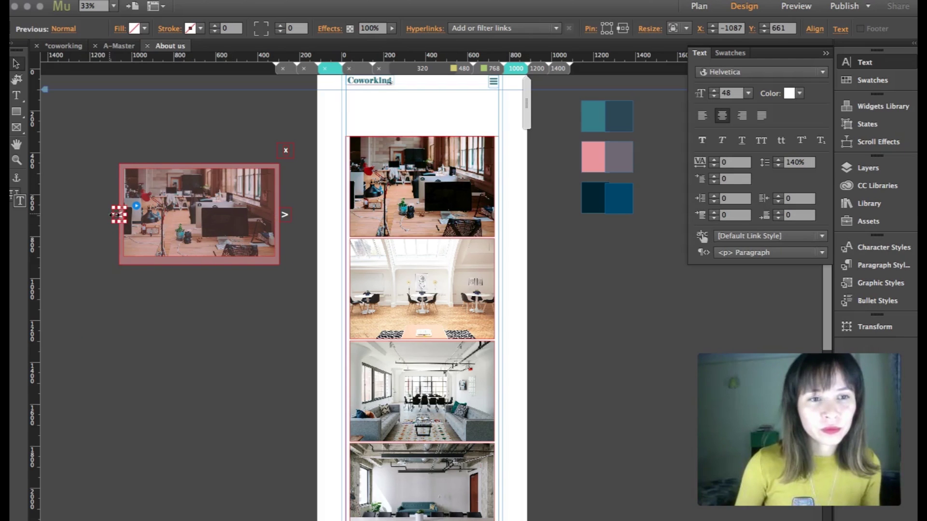
left_click_drag(119, 217, 115, 218)
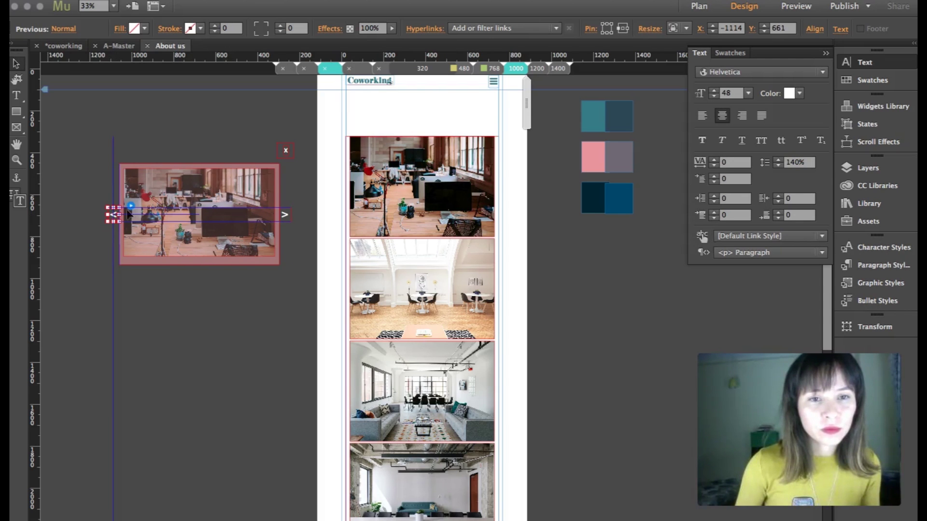
- At the 768 breakpoint, set the hero image's width to 420 with its proportions constrained
left_click(493, 70)
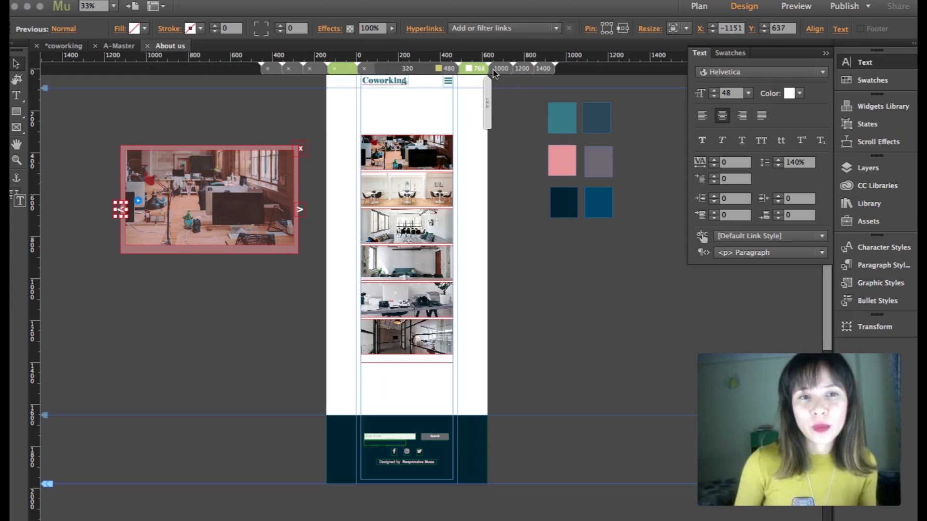
left_click(262, 164)
left_click(255, 163)
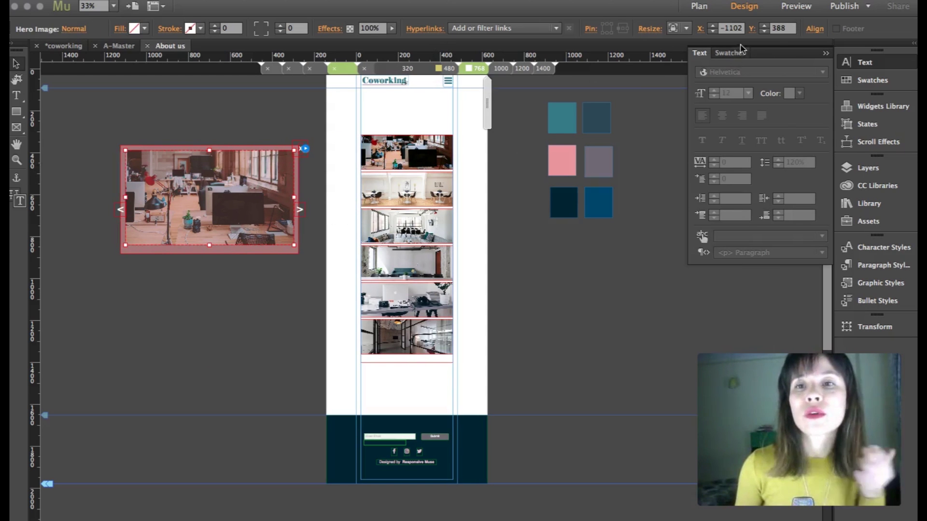
left_click(644, 30)
left_click(754, 57)
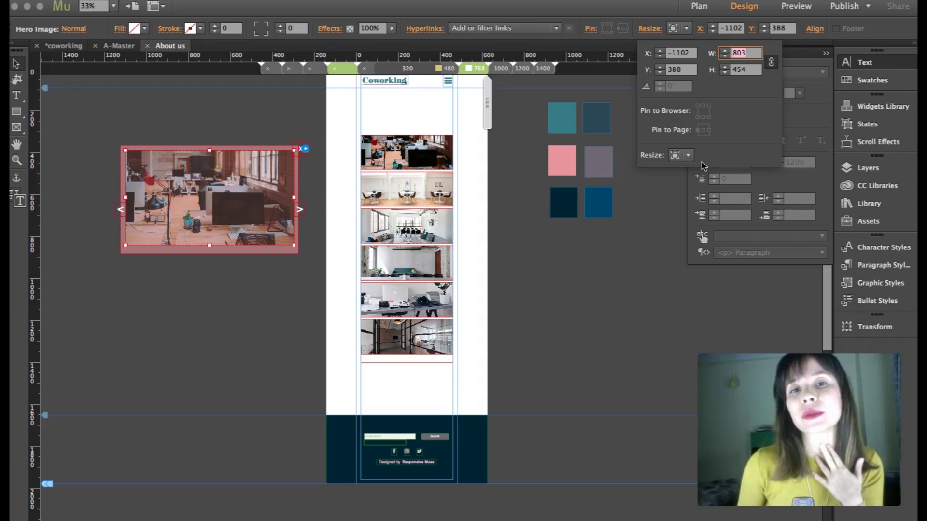
type("420")
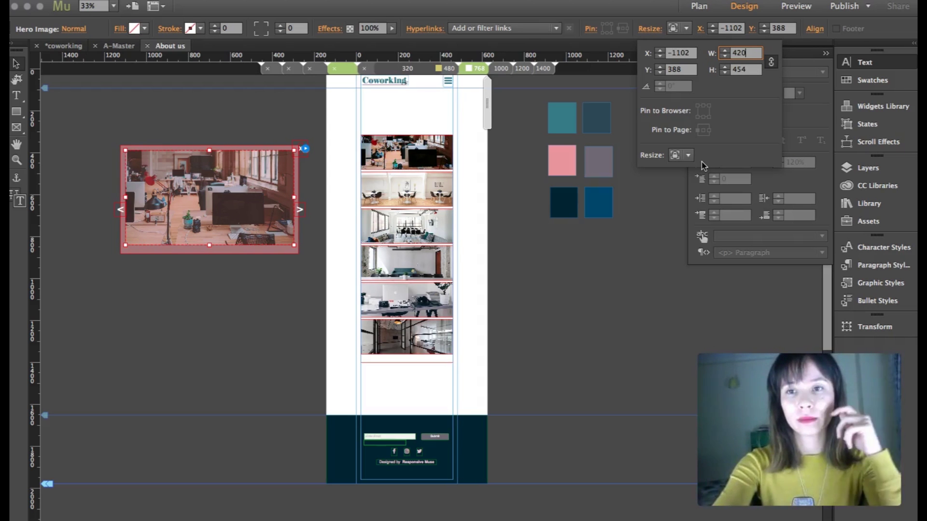
key("Return")
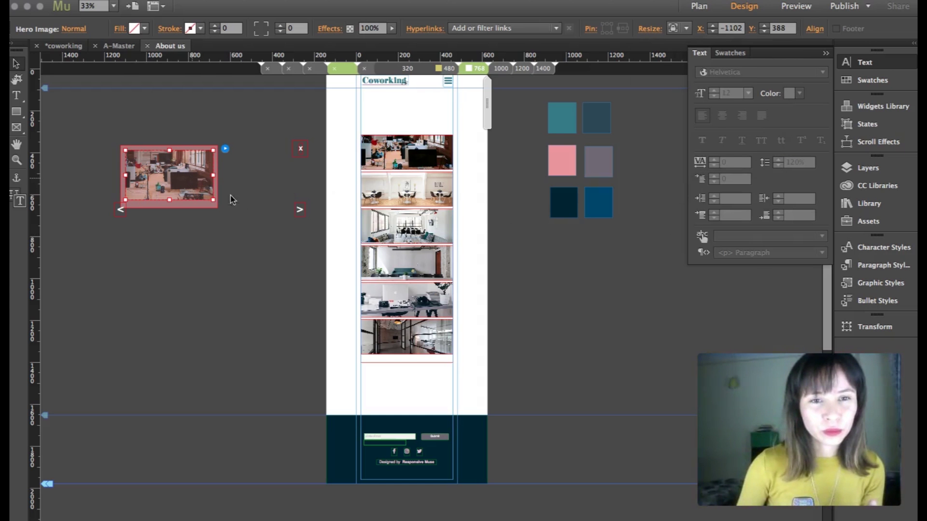
- At 768, bring the hero image and previous arrow close to the next arrow; move the close button to the container's corner at 768 and 1000
left_click_drag(191, 180, 268, 215)
left_click_drag(121, 211, 188, 216)
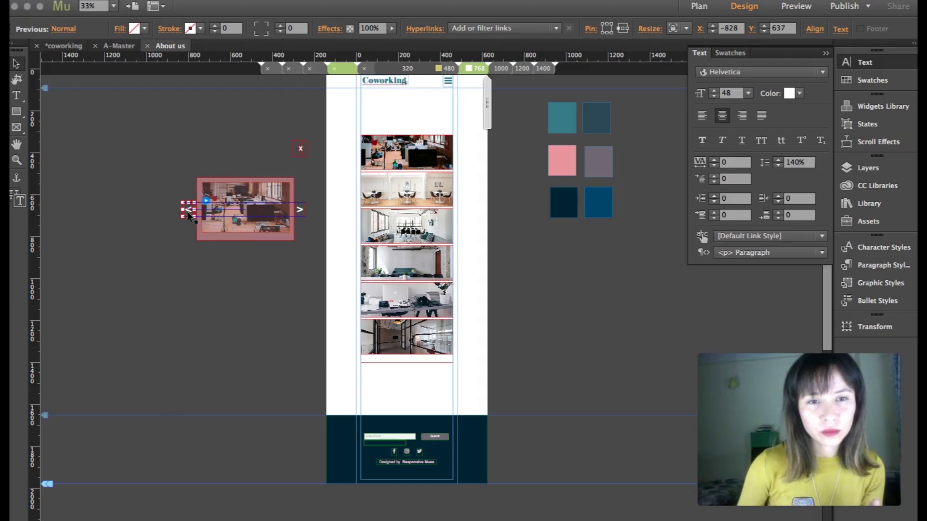
left_click_drag(303, 149, 304, 174)
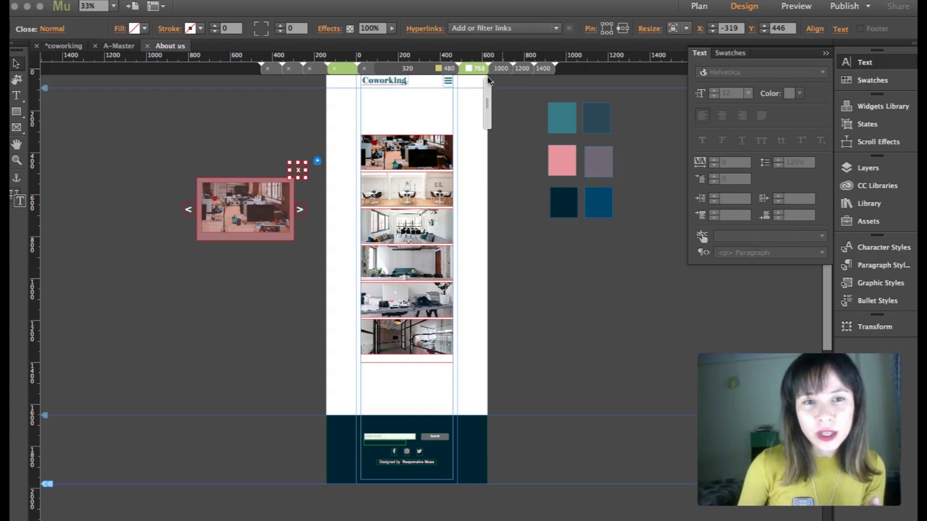
left_click_drag(276, 158, 279, 168)
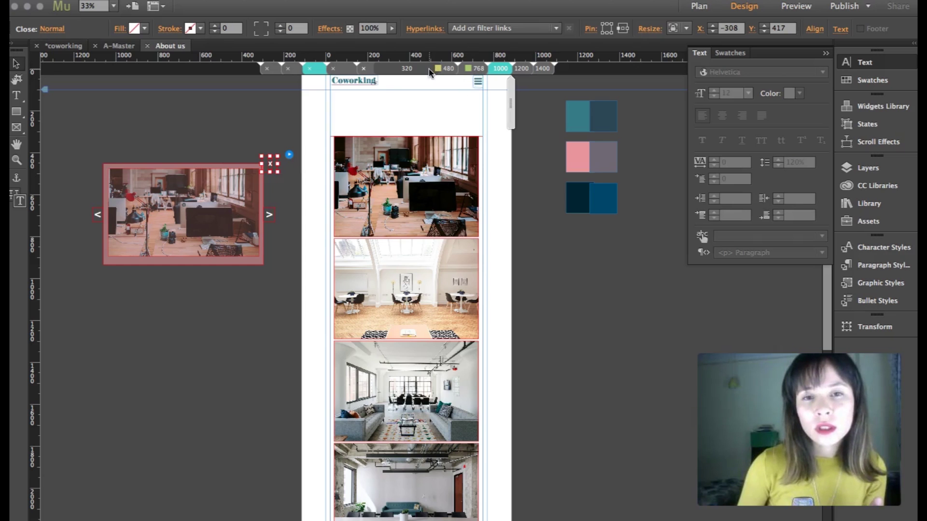
- At the 480 breakpoint, set the hero image's width to 300 with its proportions constrained
left_click(431, 72)
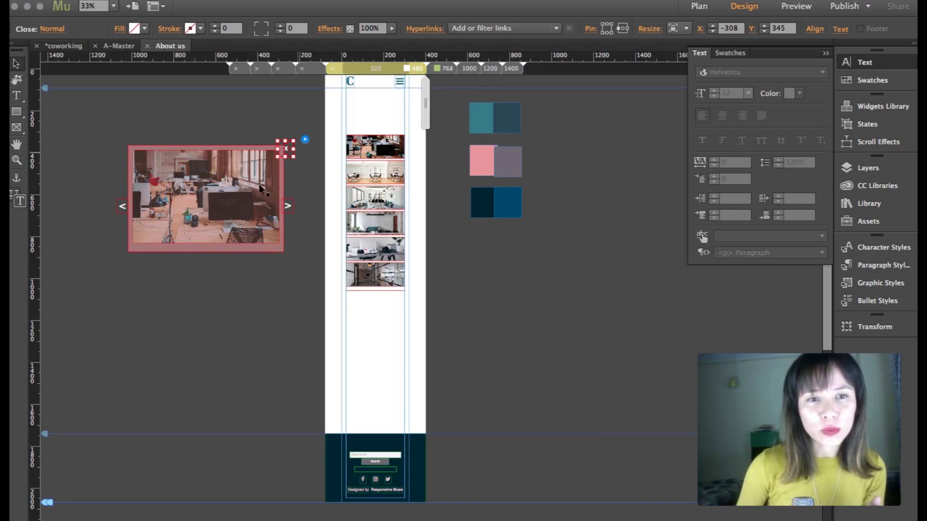
left_click(218, 194)
left_click(218, 194)
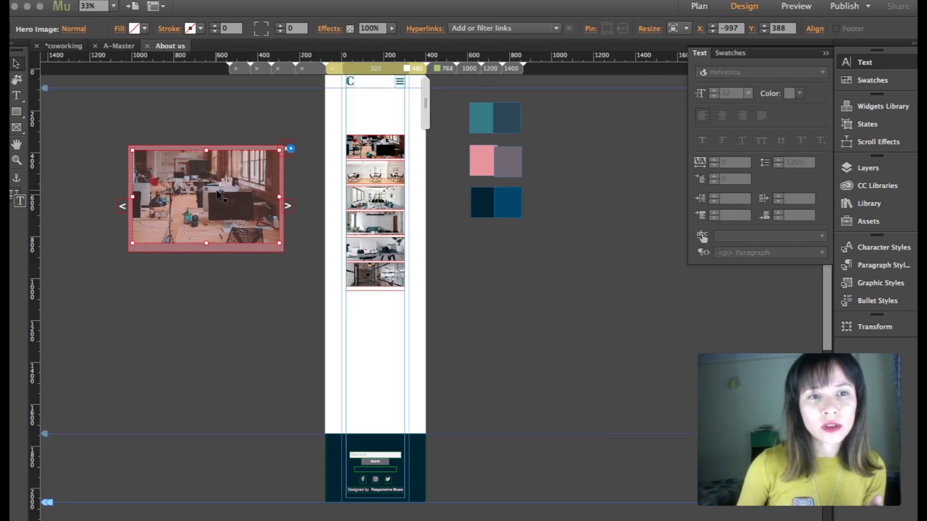
left_click(650, 29)
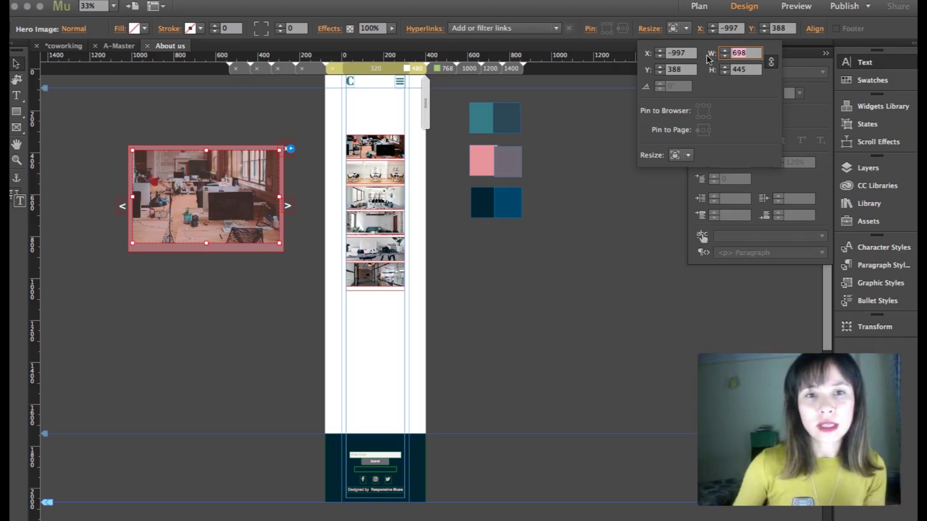
type("300")
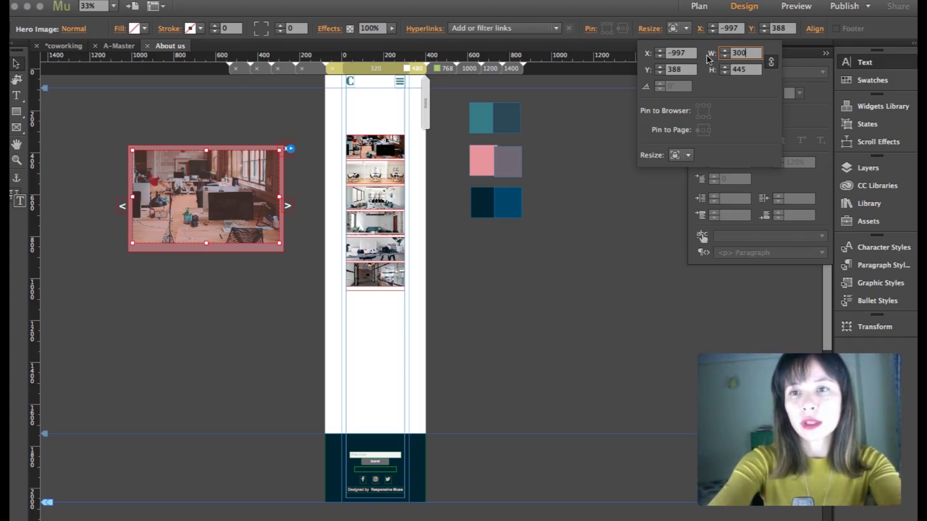
key("Return")
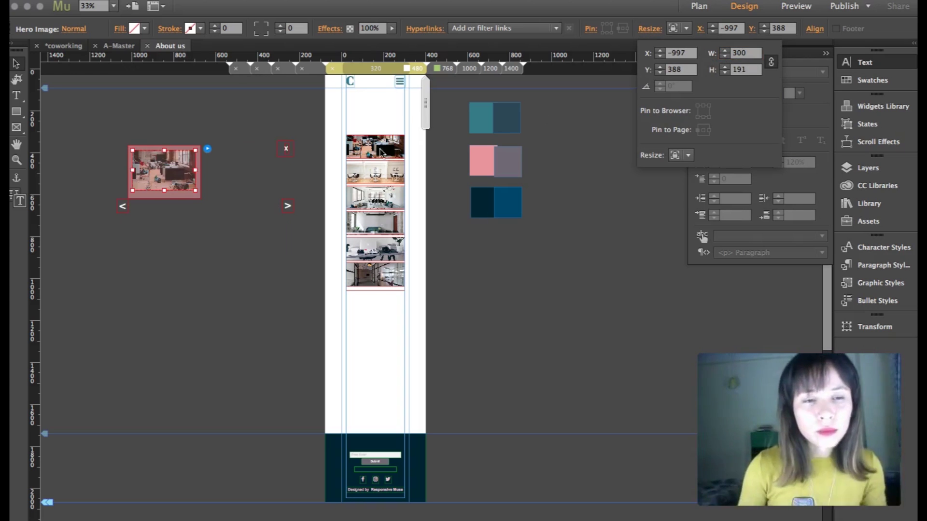
- At 480, move the hero image beside the next arrow, the previous arrow to X -683, Y 621, and the close button to the container's upper corner
left_click(193, 175)
left_click_drag(170, 173, 252, 205)
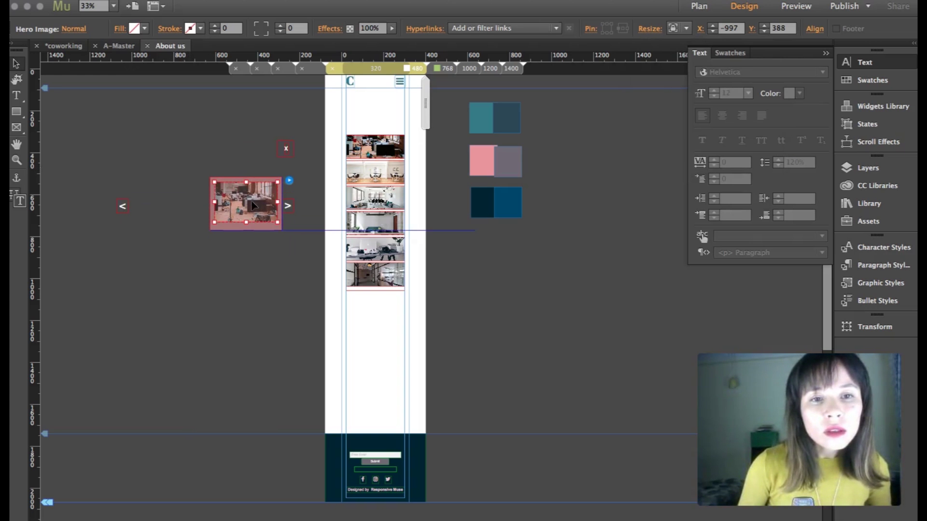
left_click(123, 206)
left_click_drag(127, 207, 204, 207)
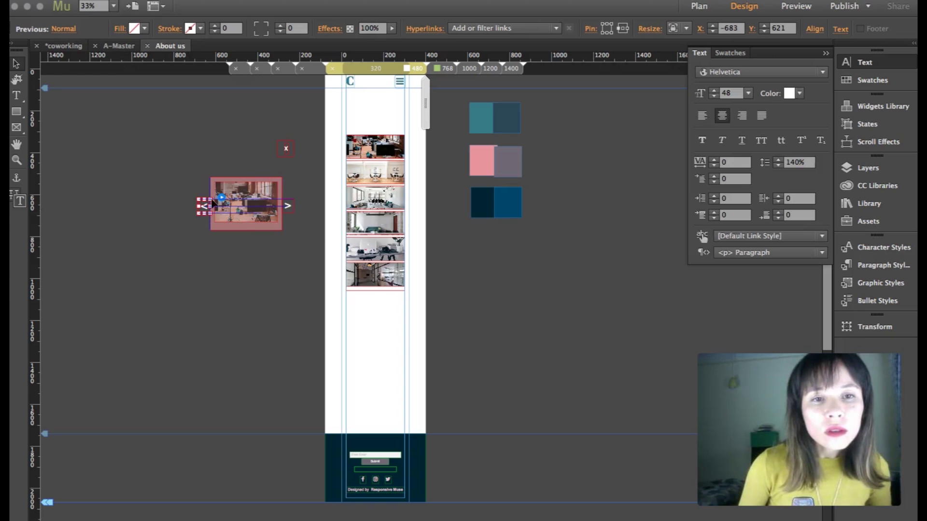
left_click_drag(286, 148, 290, 182)
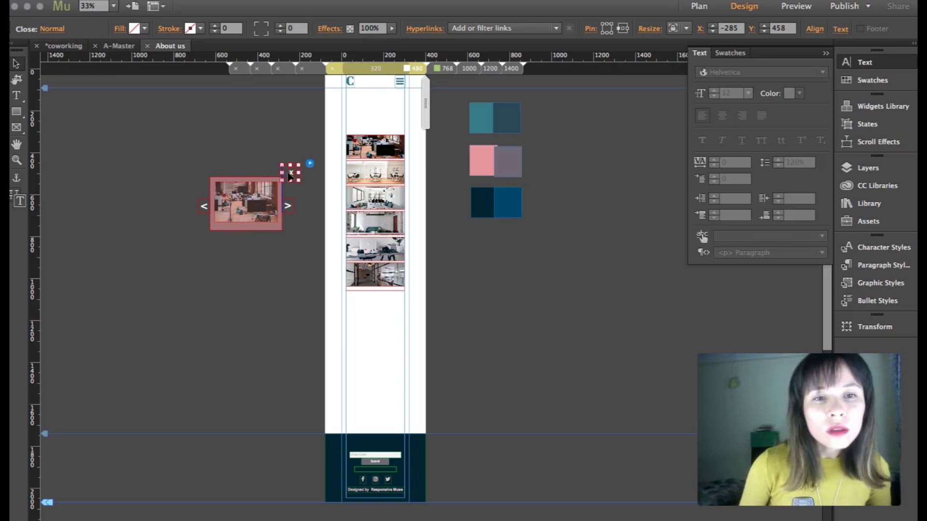
left_click(251, 136)
- Preview the About us page in the browser and open and close the first photo's lightbox in the three-column and two-column layouts
key("super+alt+e")
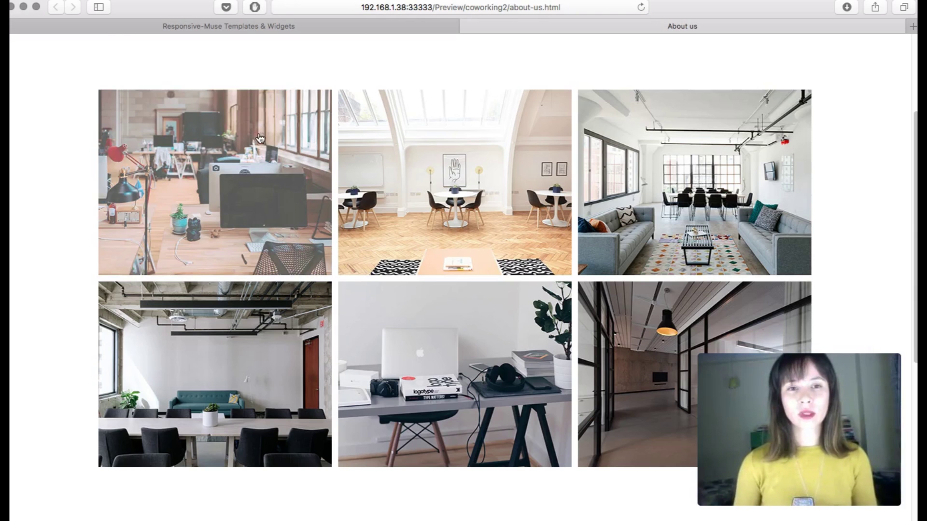
left_click(249, 180)
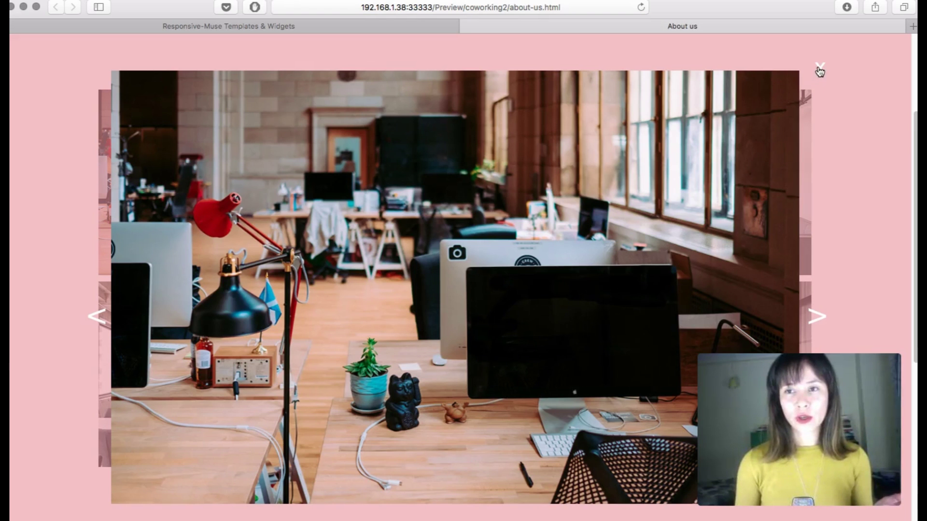
left_click(821, 69)
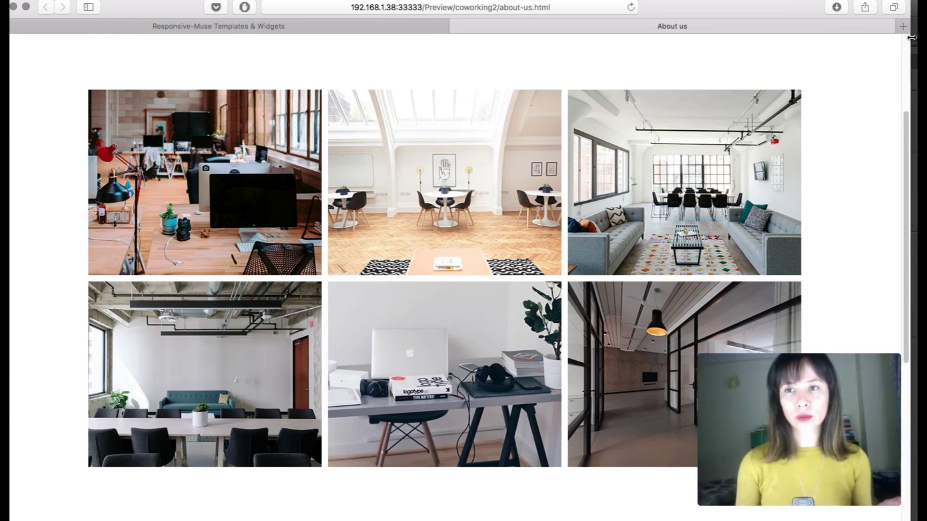
left_click_drag(911, 37, 752, 37)
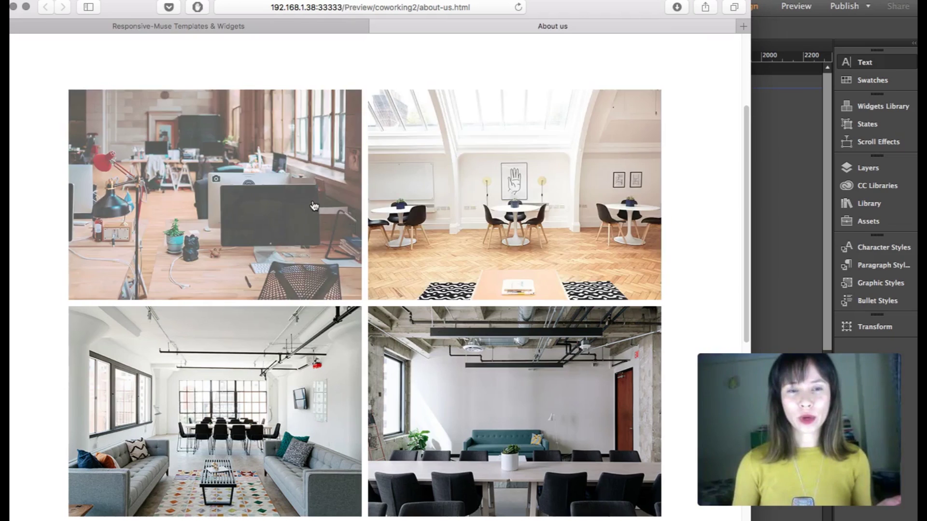
left_click(313, 206)
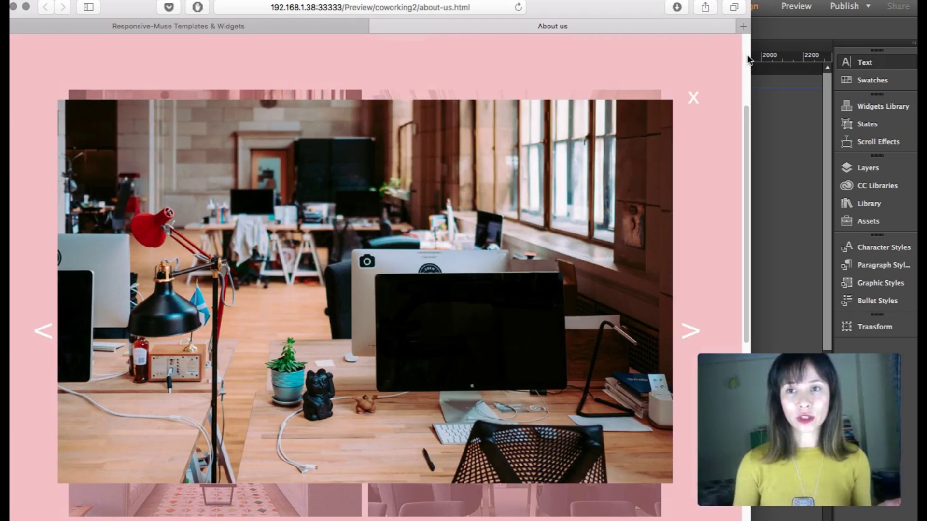
left_click(696, 99)
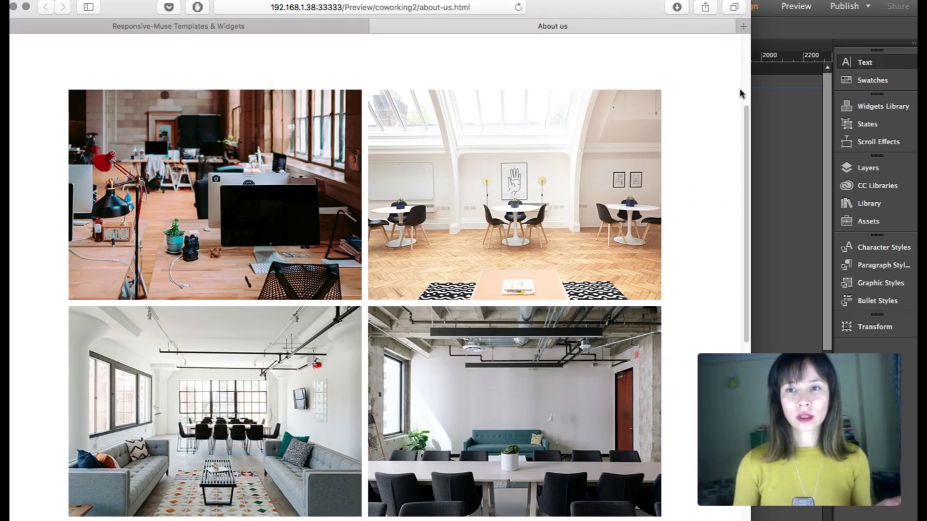
- Narrow the browser window to the large single-column layout, open the first photo, and advance through the lightbox images before closing it
left_click_drag(750, 88, 627, 90)
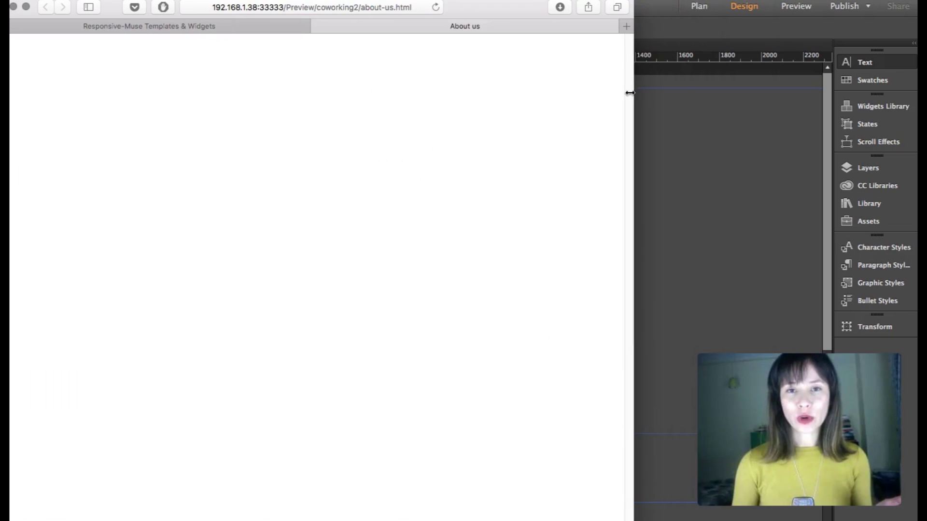
left_click(387, 124)
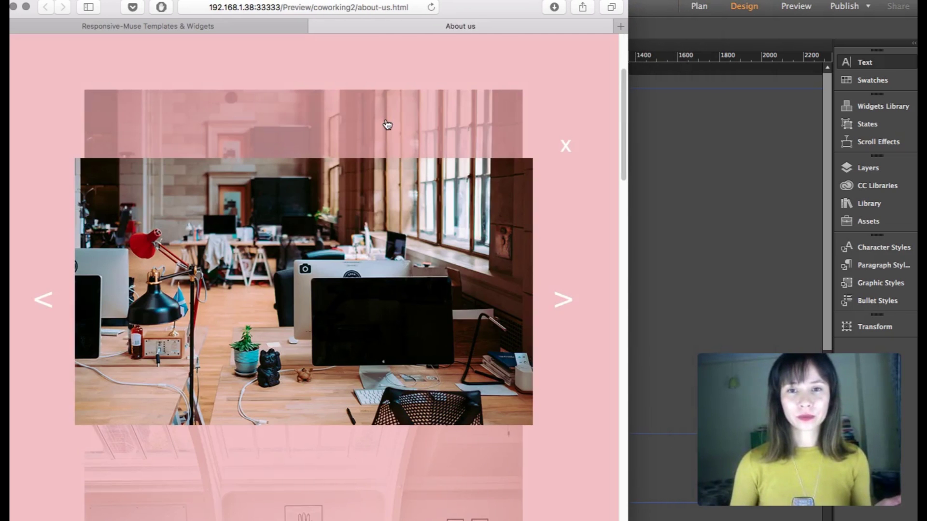
left_click(552, 310)
left_click(554, 306)
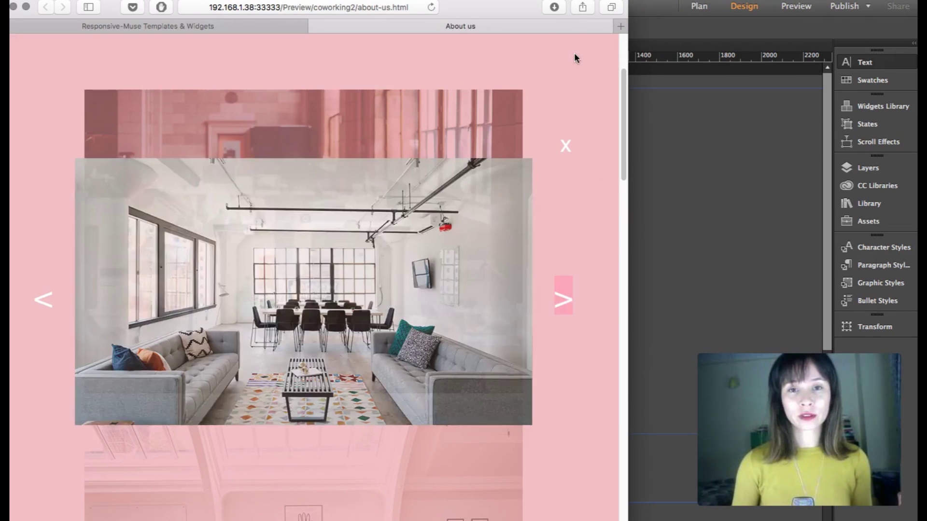
left_click(612, 69)
- Narrow the browser window further to the small single-column layout and check the lightbox by opening a photo and advancing through the images
left_click_drag(631, 78, 453, 89)
scroll(397, 205, "up", 15)
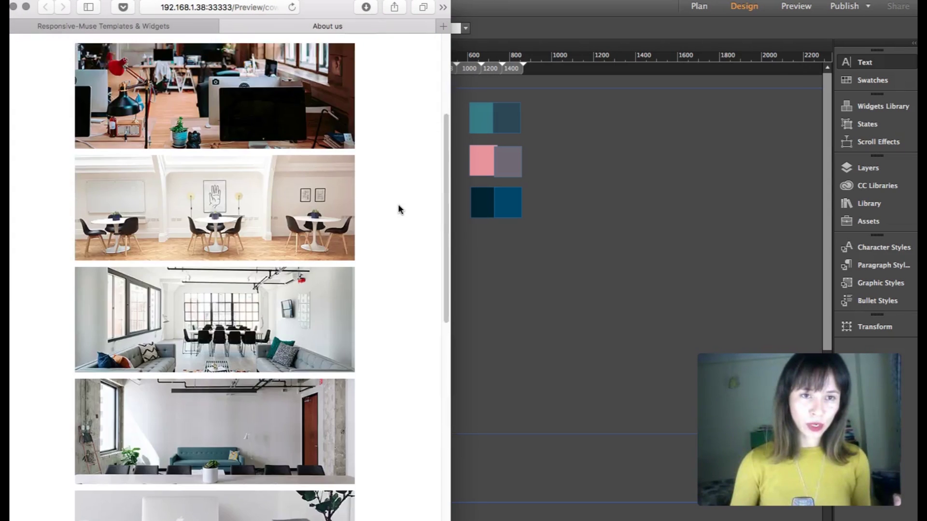
left_click(287, 256)
left_click(370, 296)
left_click(377, 299)
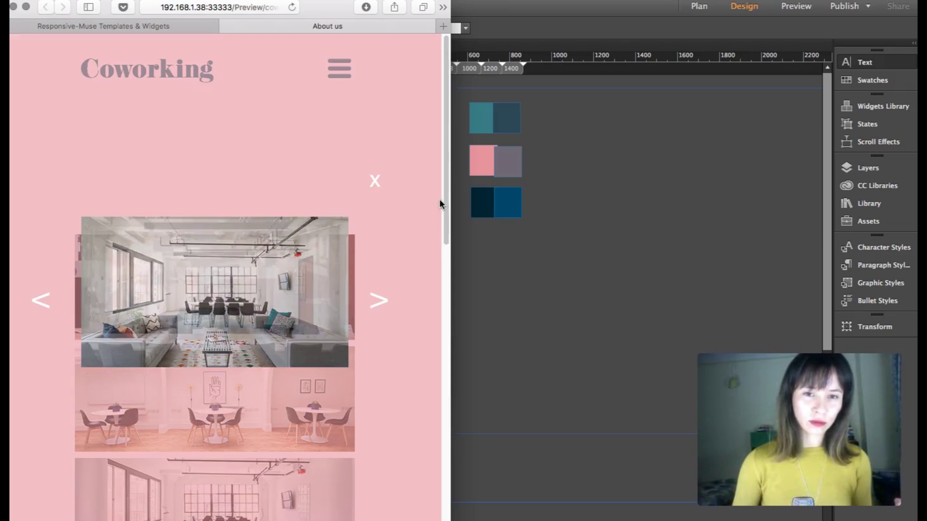
- Widen the browser window back to the three-column layout and review the whole photo gallery
left_click_drag(450, 202, 917, 232)
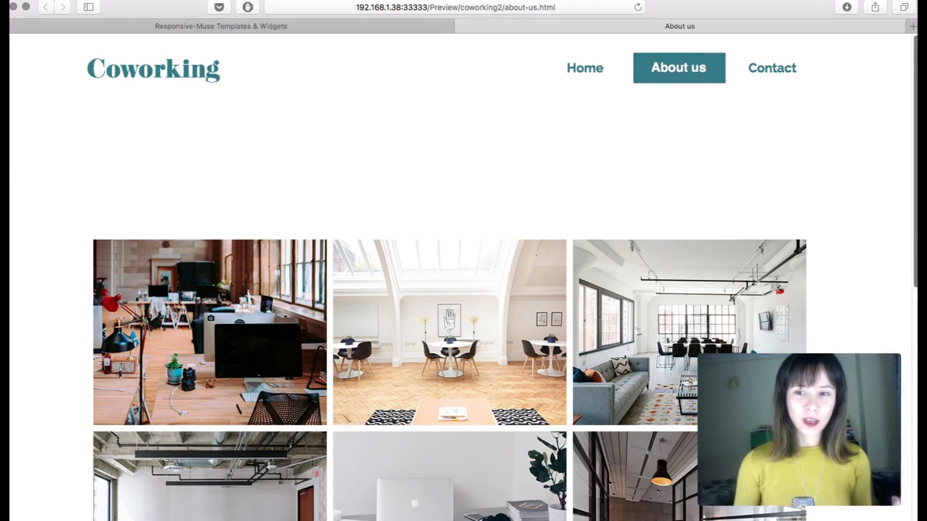
scroll(798, 218, "down", 3)
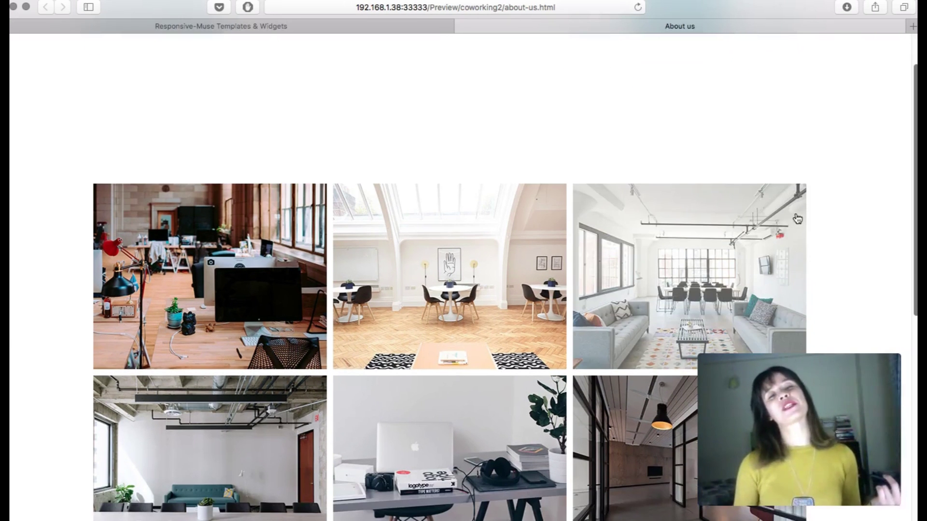
scroll(797, 218, "down", 4)
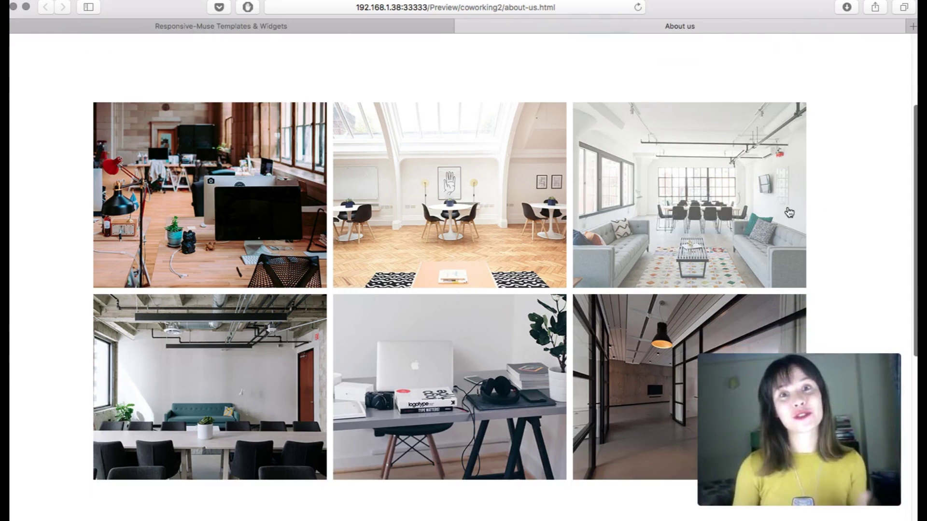